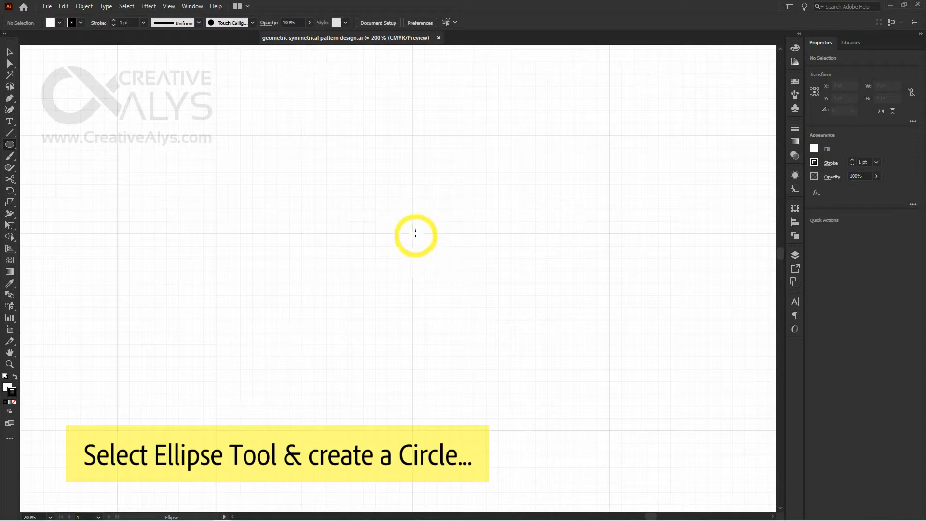
Create a 70 pt by 70 pt circle and move its centre onto a major grid intersection
click(434, 211)
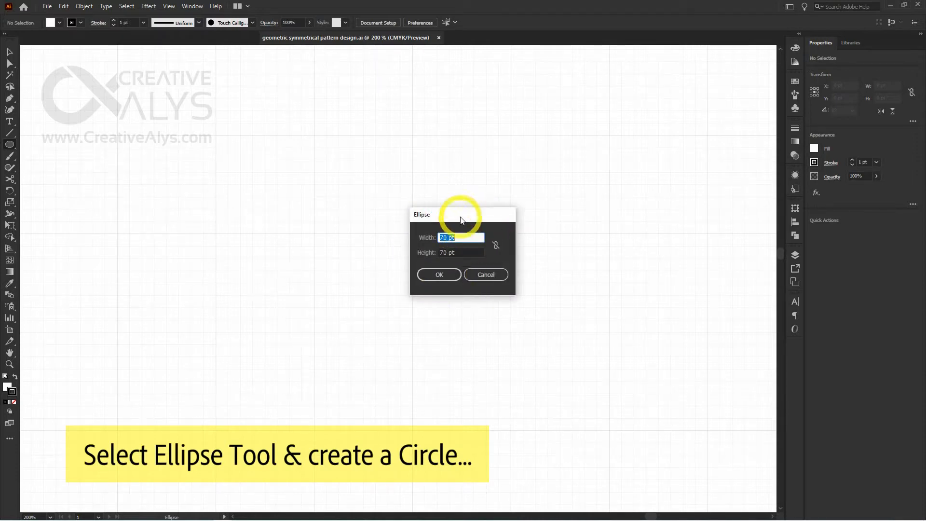
drag(459, 212, 477, 191)
click(458, 253)
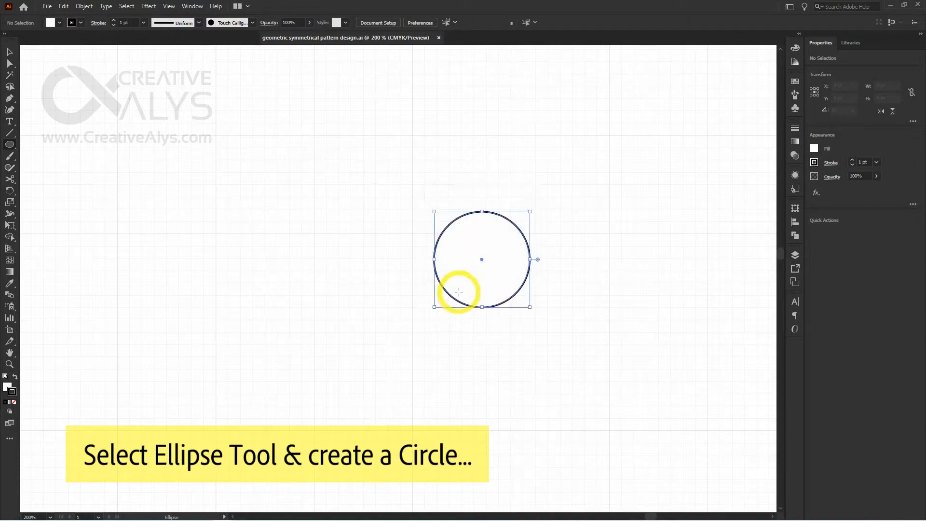
drag(482, 259, 412, 233)
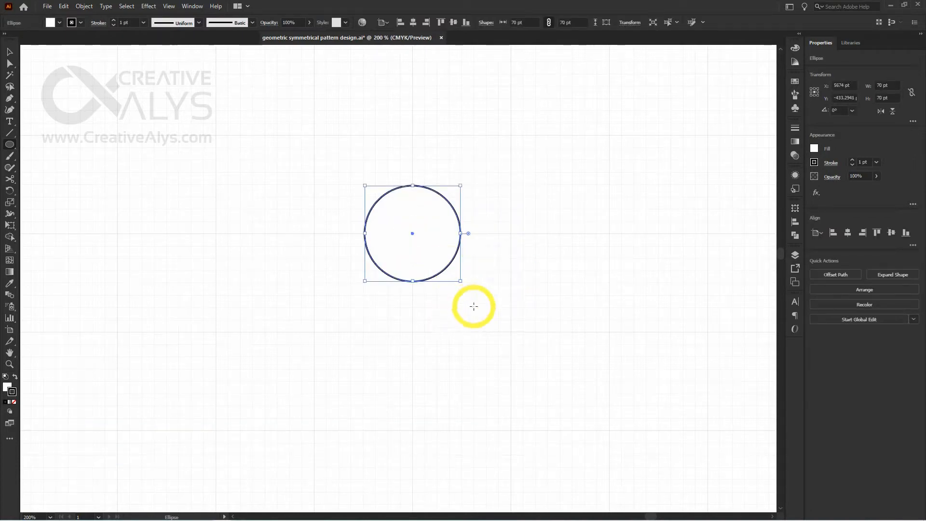
ctrl+click(428, 243)
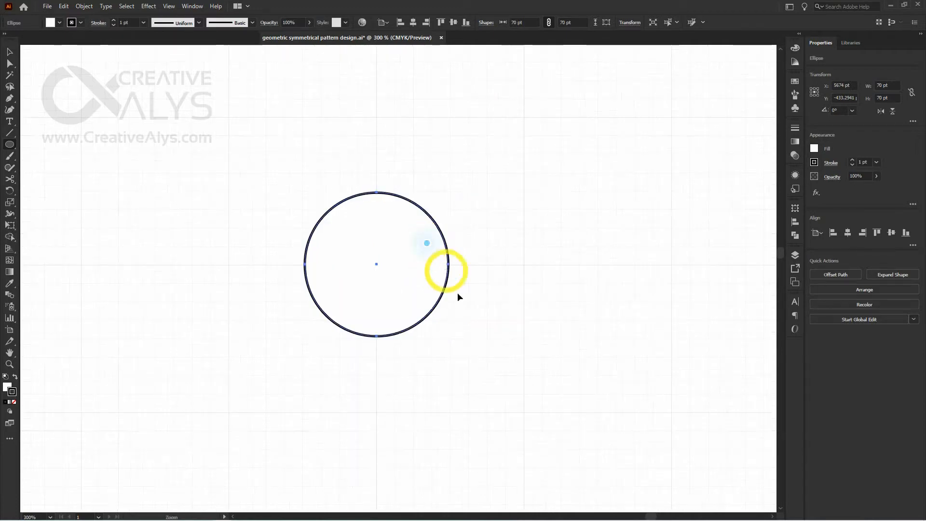
ctrl+click(391, 254)
drag(515, 333, 574, 347)
key(ctrl+minus)
key(ctrl+minus)
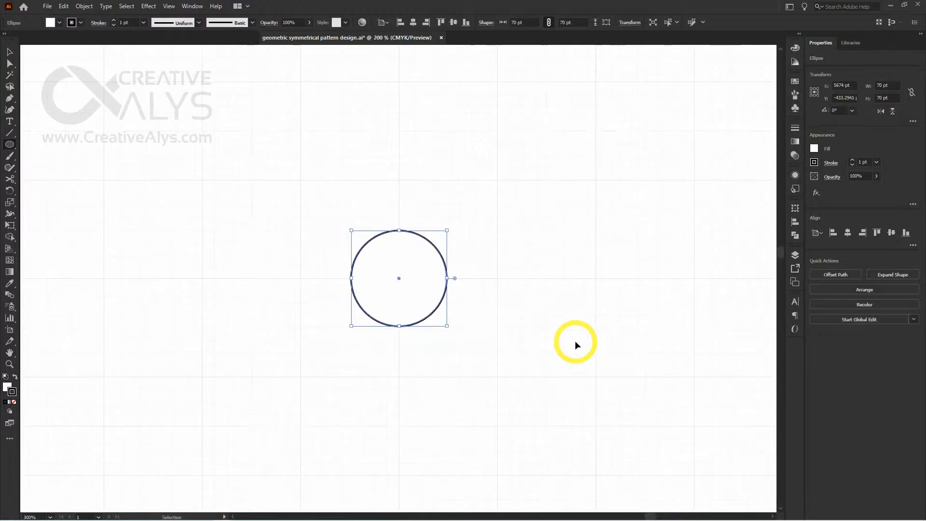
scroll(539, 321, down, 1)
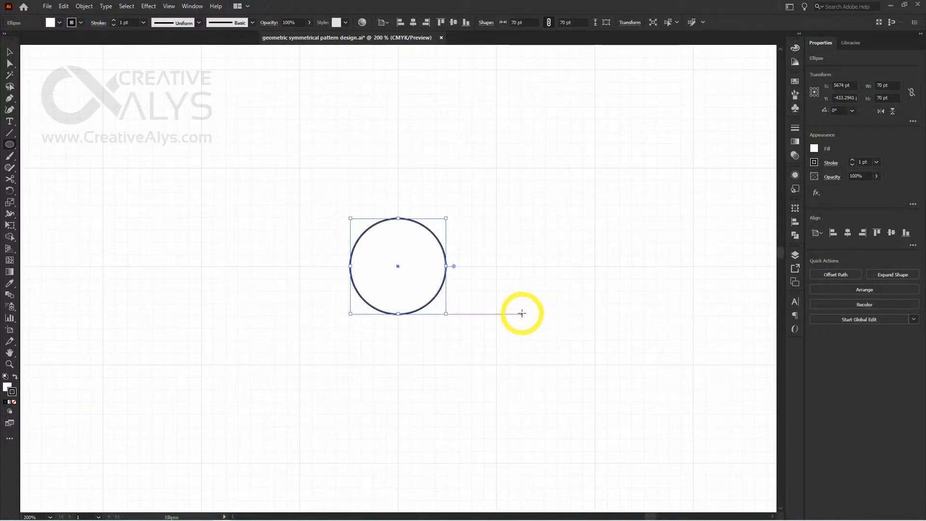
key(v)
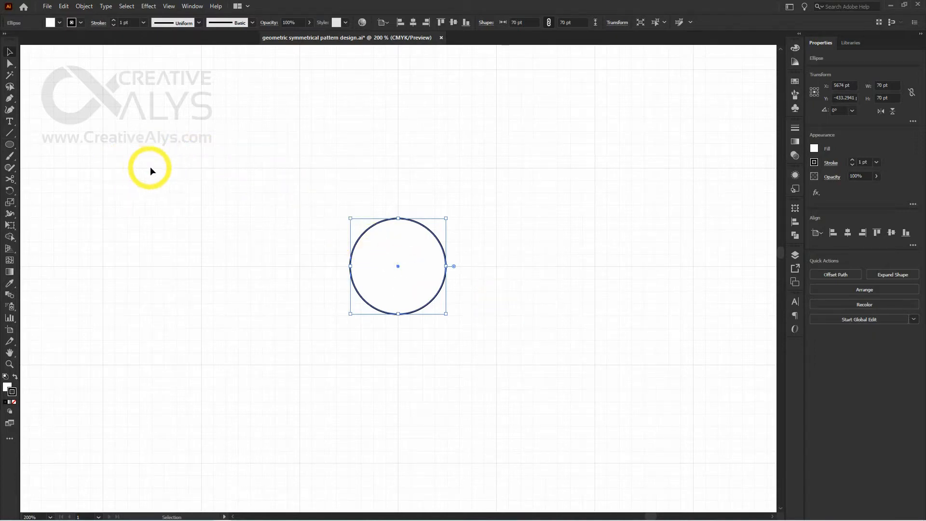
Create a 105.5294 pt square with the Rectangle tool, overlapping the circle
drag(10, 144, 58, 144)
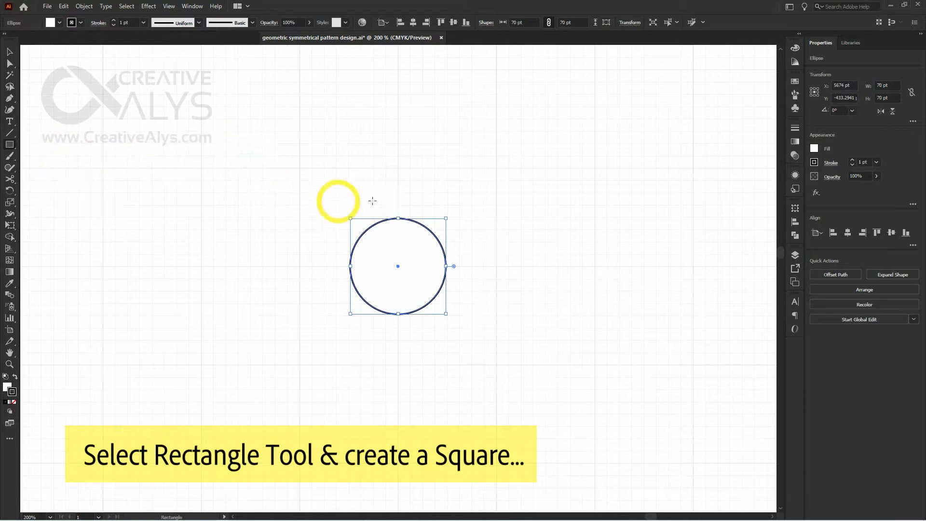
click(398, 152)
drag(455, 207, 477, 139)
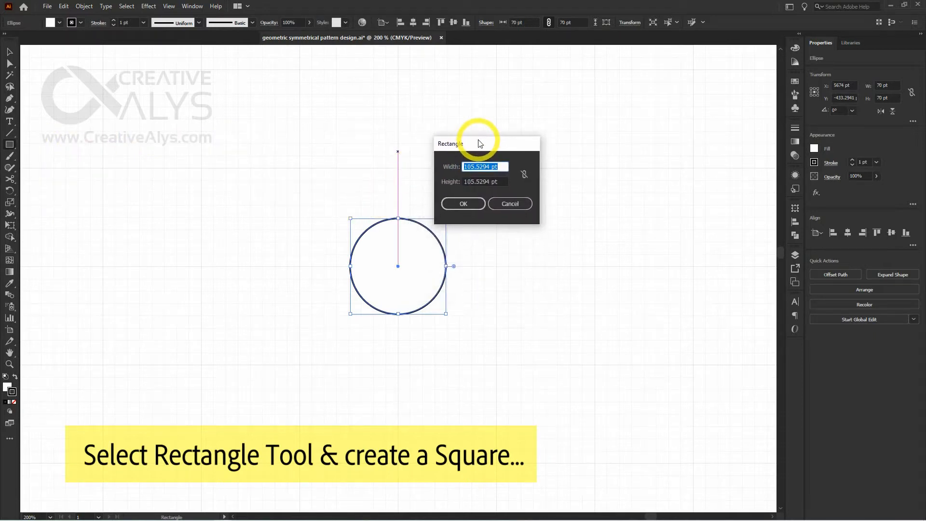
click(464, 204)
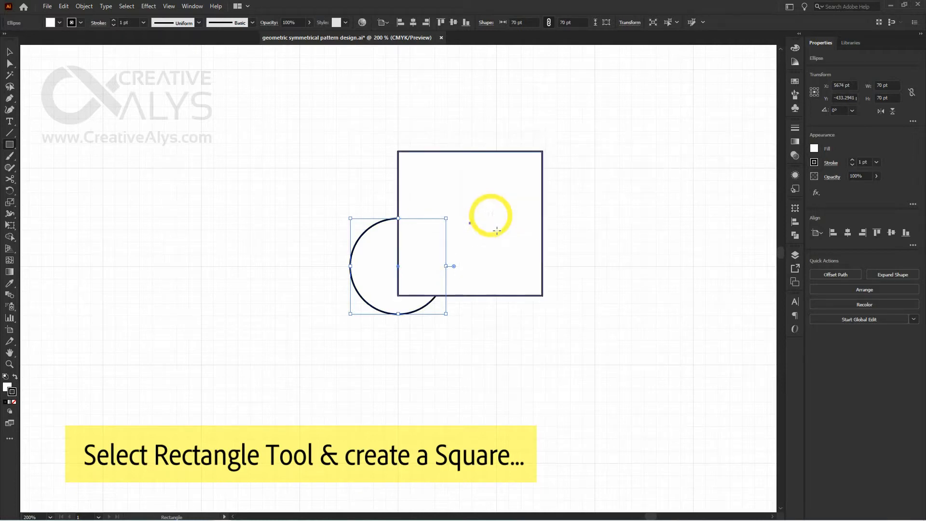
key(v)
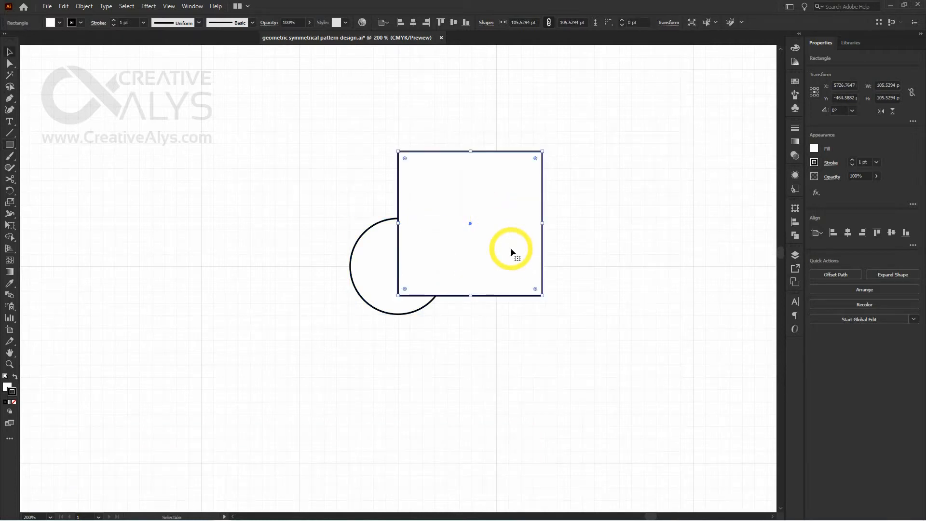
Rotate the square 45° into a diamond and place it above the circle, with its bottom corner near the circle's centre
drag(505, 255, 453, 223)
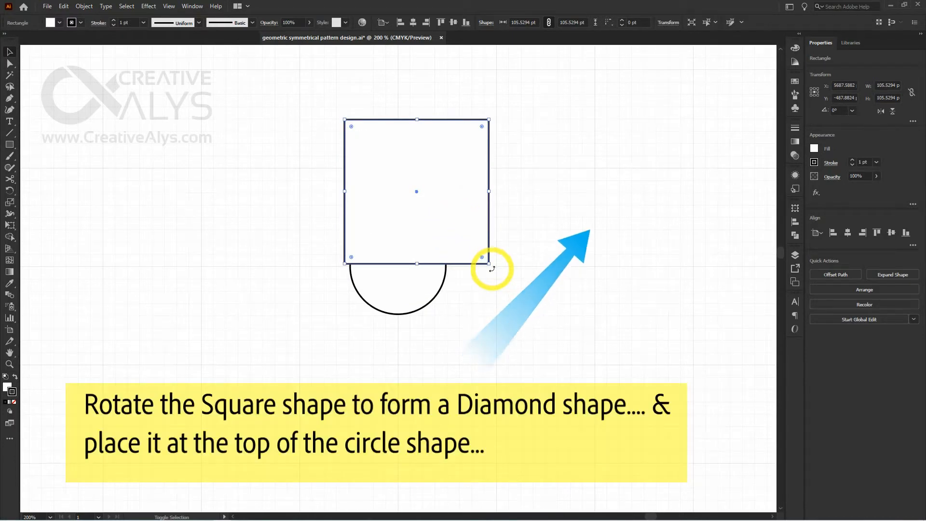
drag(492, 269, 538, 179)
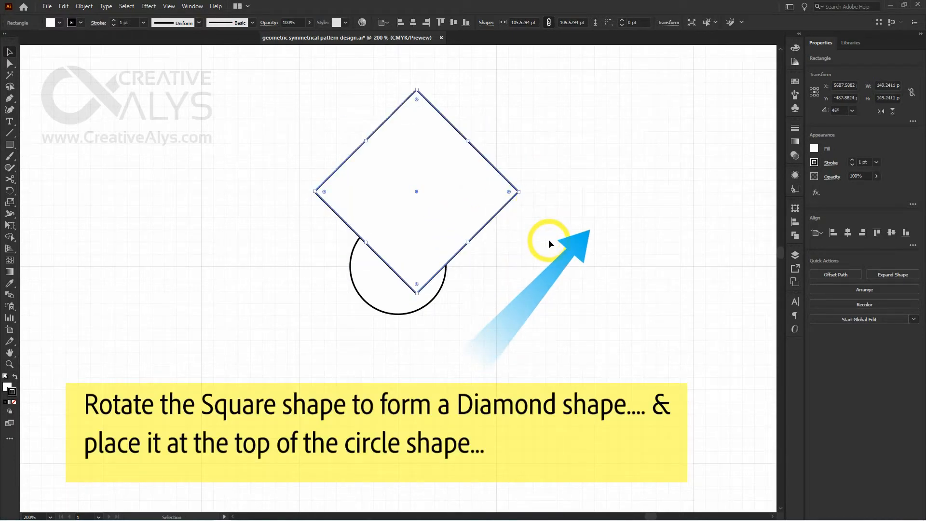
drag(467, 200, 449, 180)
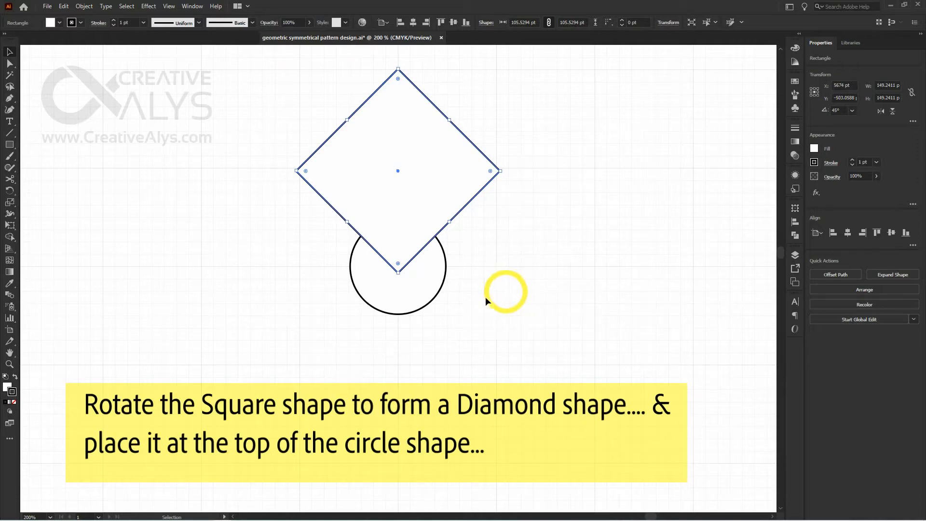
Align the diamond horizontally to the centre of the circle, using the circle as the key object
shift+click(414, 292)
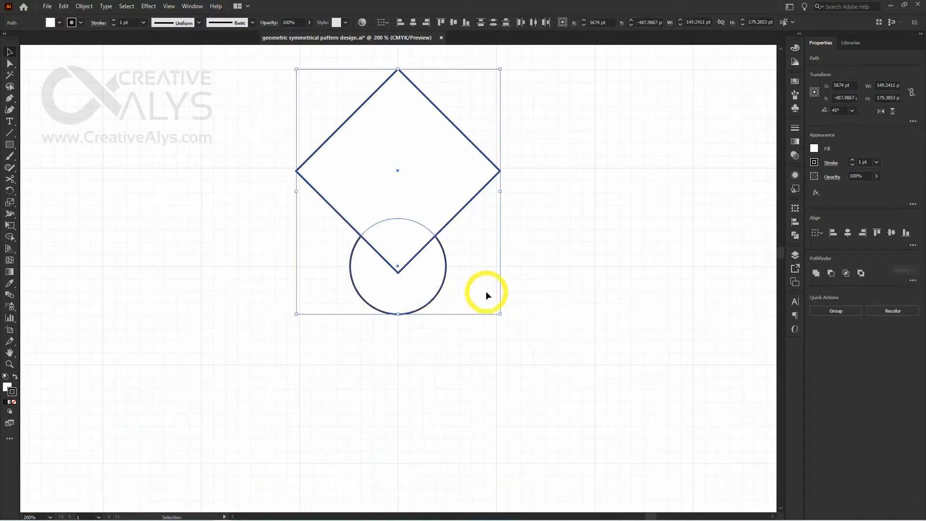
click(420, 285)
click(847, 234)
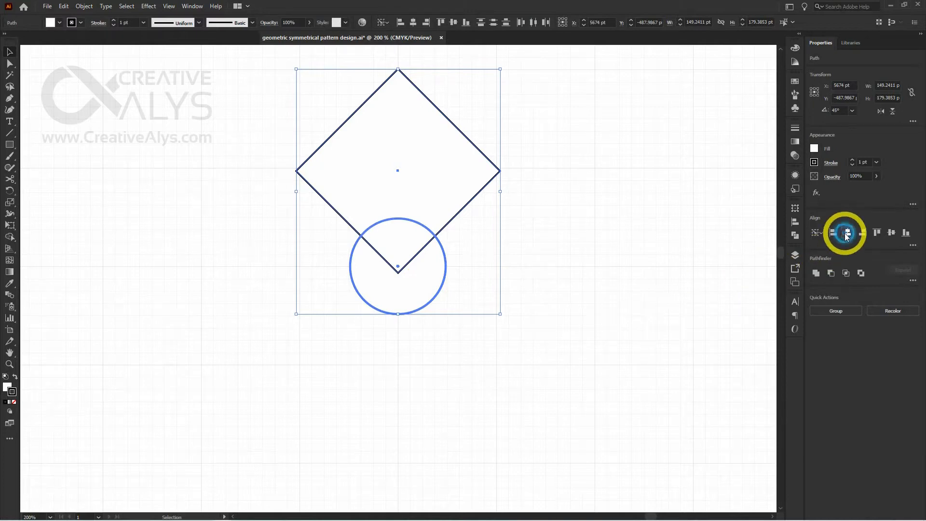
click(547, 303)
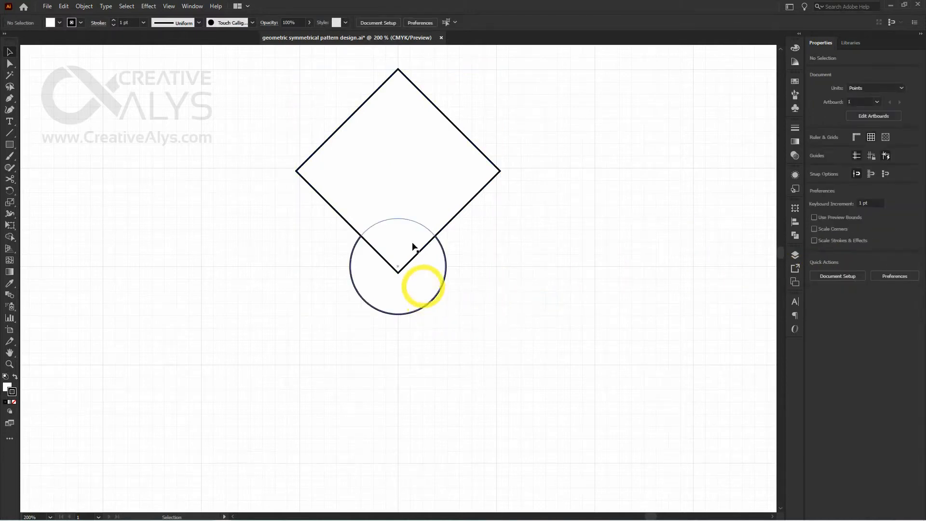
Remove the fill from both the circle and the diamond, keeping their black strokes
click(407, 266)
shift+click(409, 290)
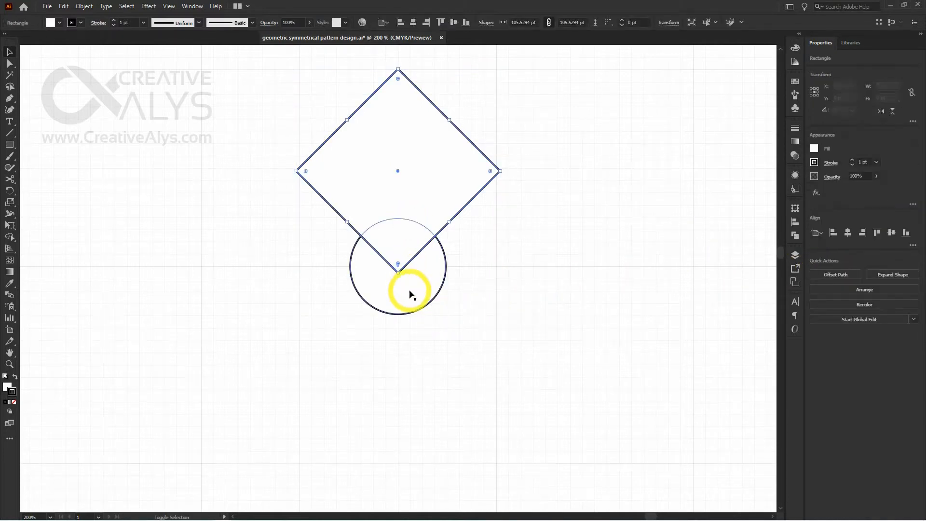
click(796, 48)
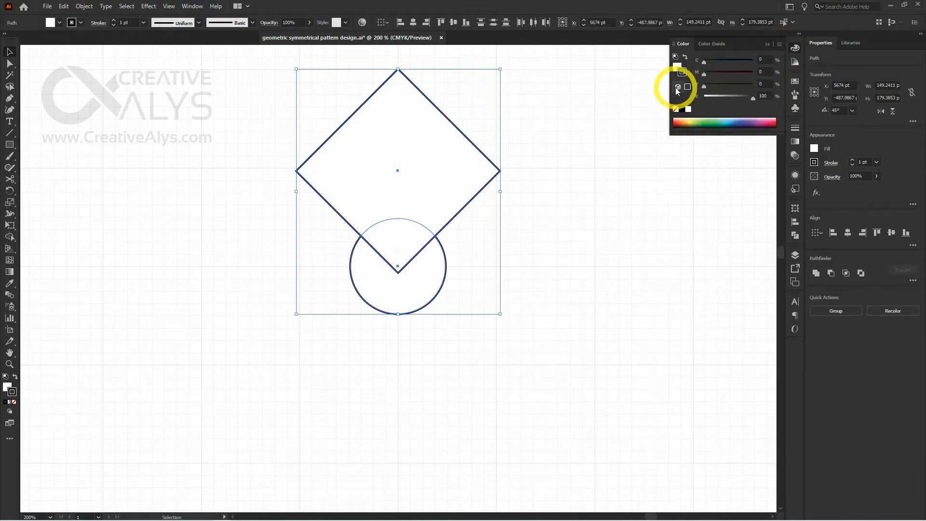
click(676, 110)
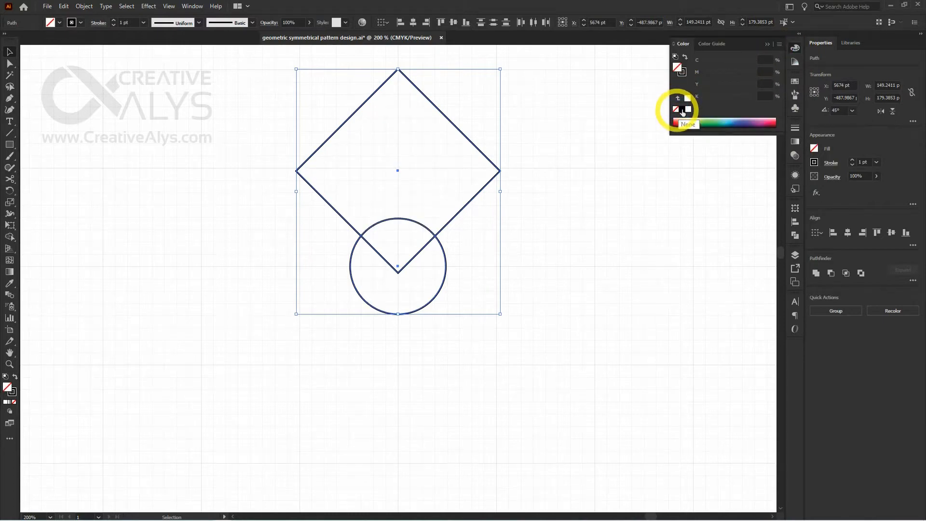
click(794, 48)
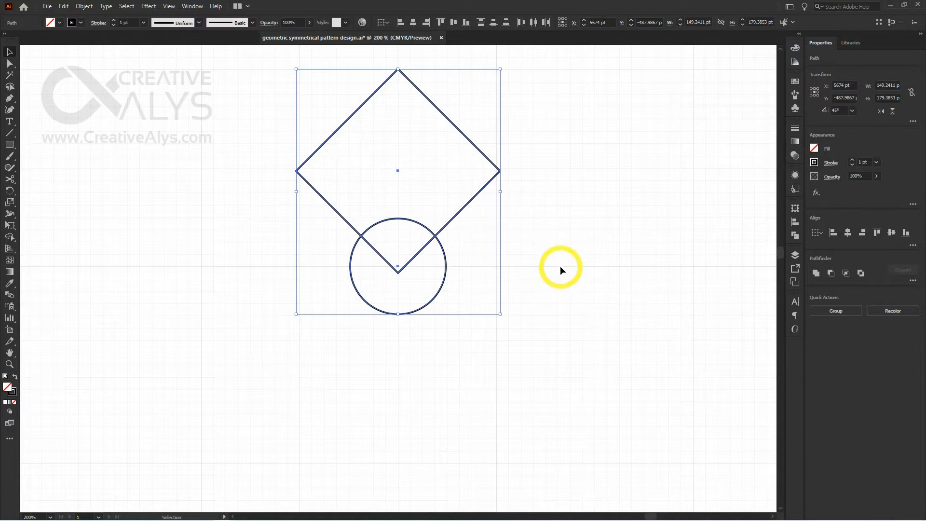
click(560, 265)
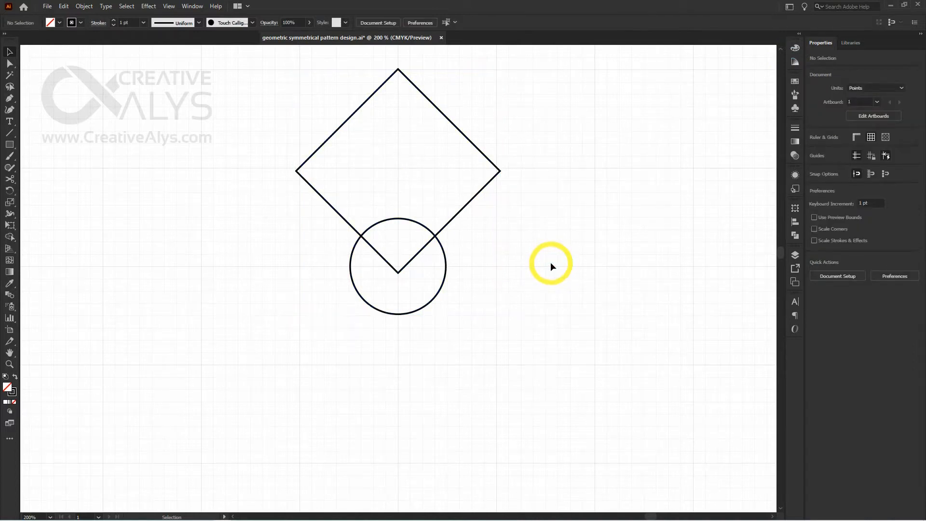
Move the diamond's bottom anchor point straight down onto the lowest point of the circle
key(a)
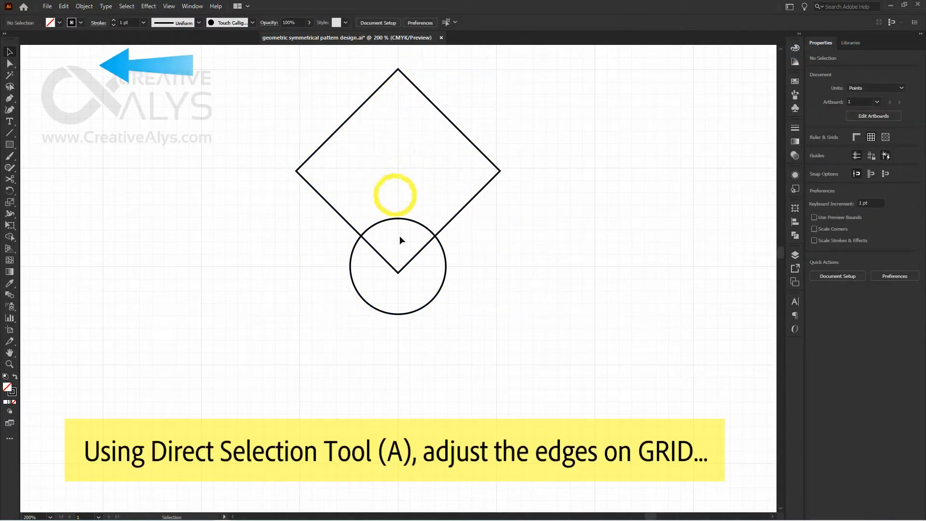
click(398, 274)
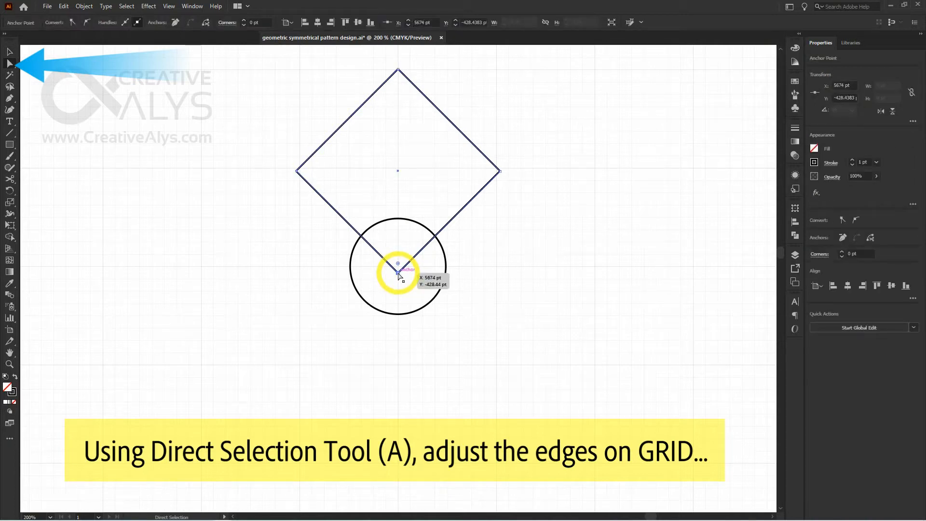
drag(398, 274, 399, 314)
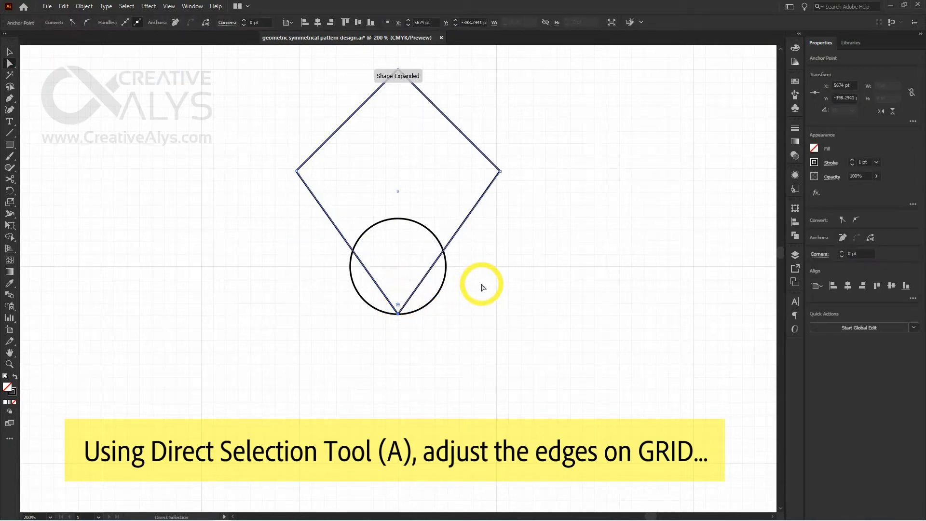
Scale the diamond's two side anchor points inward horizontally until the shape is about 126.5 pt wide
click(500, 173)
shift+click(296, 173)
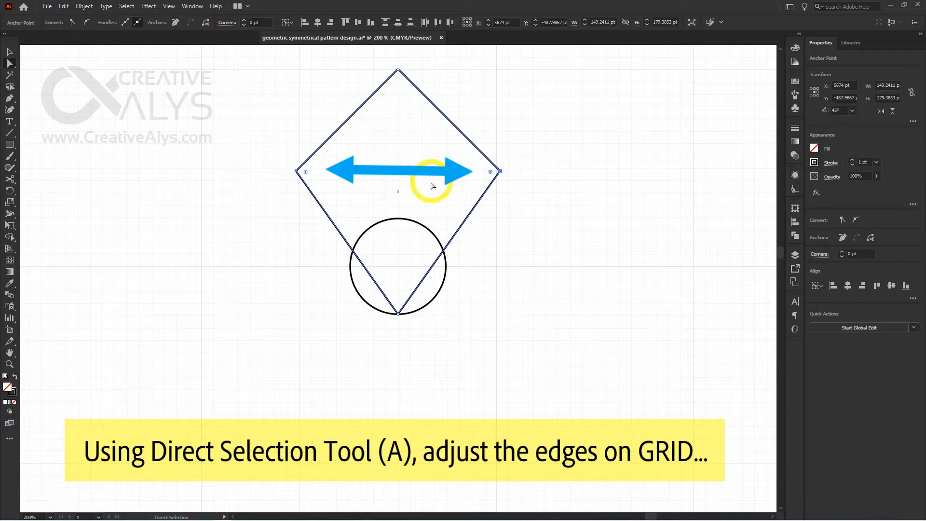
key(s)
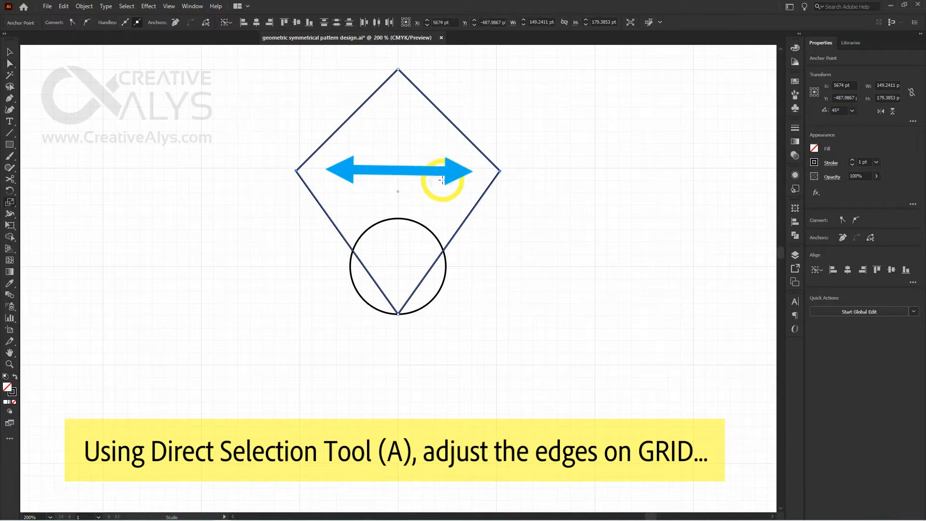
mouse_move(442, 179)
mouse_down()
mouse_move(440, 159)
mouse_move(441, 170)
mouse_up()
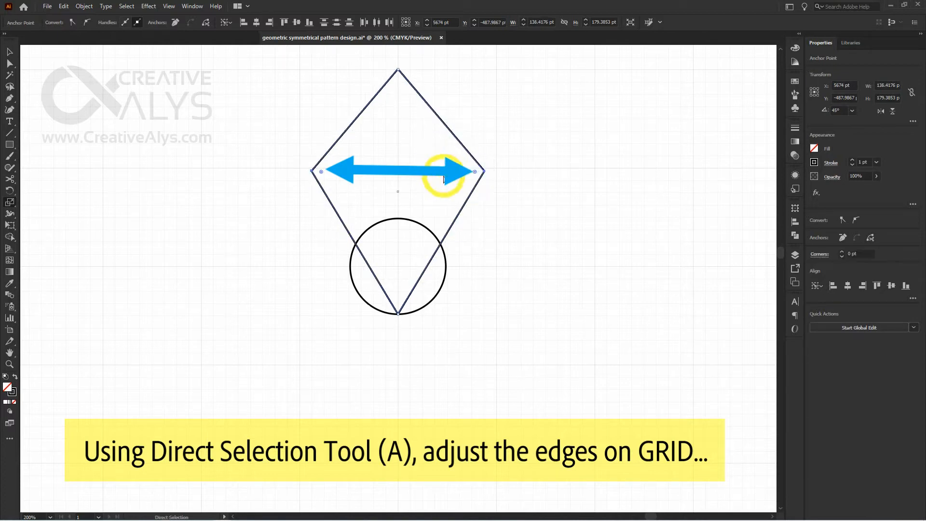
Move the diamond's two side anchor points slightly straight up together, making the upper edges run at about 45°
key(a)
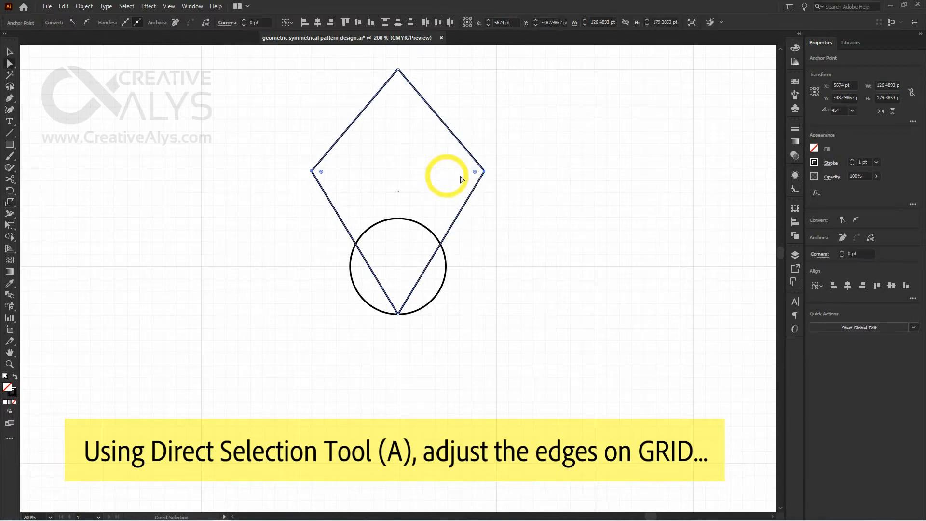
drag(483, 171, 485, 157)
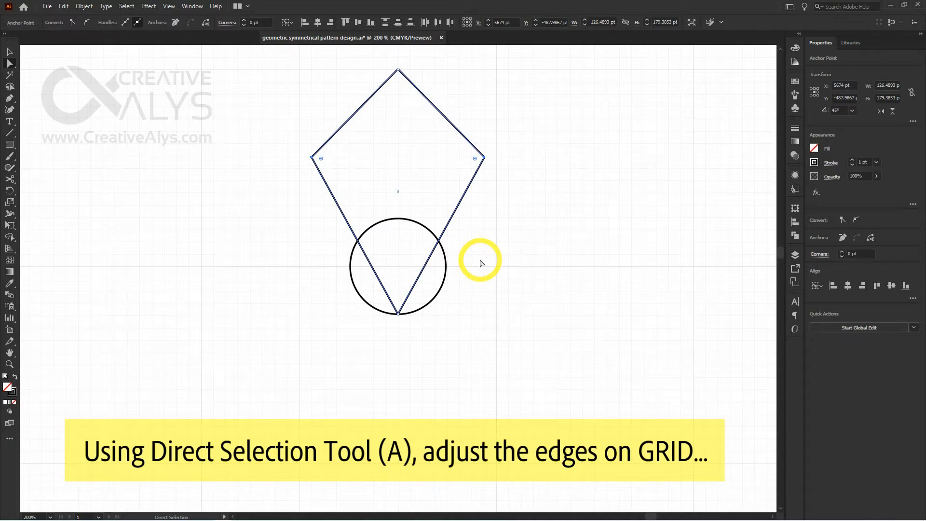
key(v)
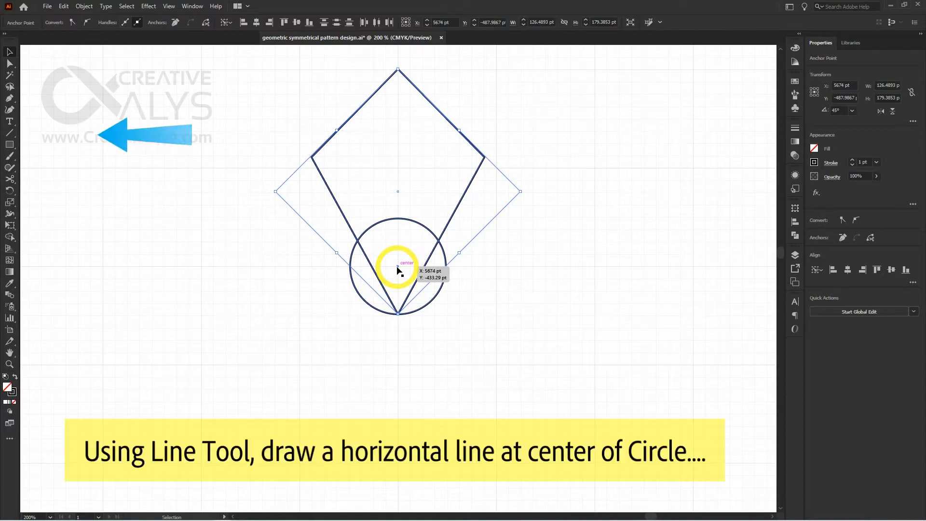
Draw a horizontal line about 98 pt long through the circle's centre, extending past both sides of the circle
click(10, 134)
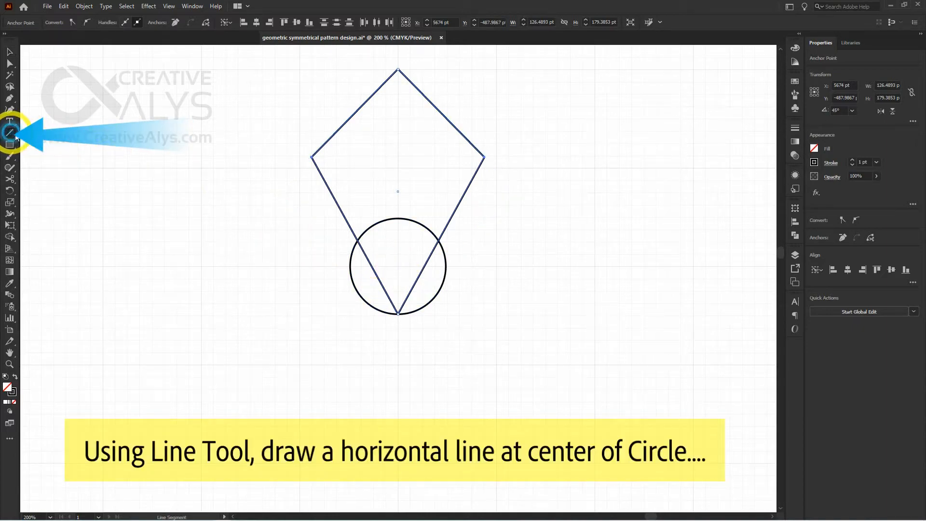
drag(331, 267, 465, 266)
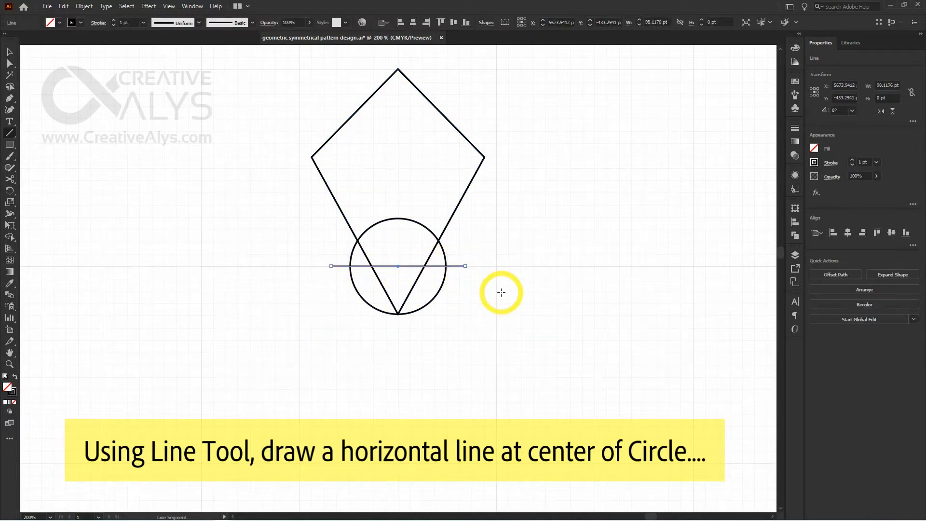
Split the diamond and the horizontal line at their crossings with the Pathfinder Outline operation, leaving the circle out
key(v)
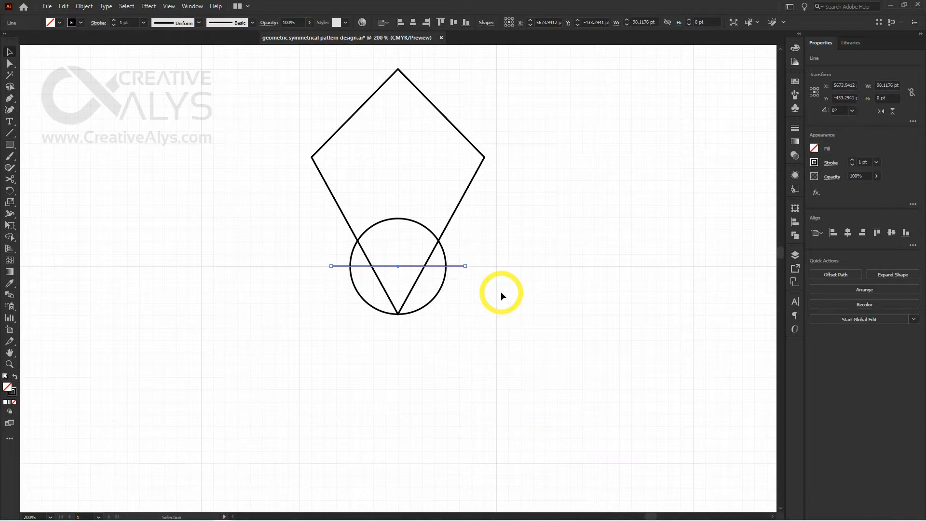
shift+click(448, 226)
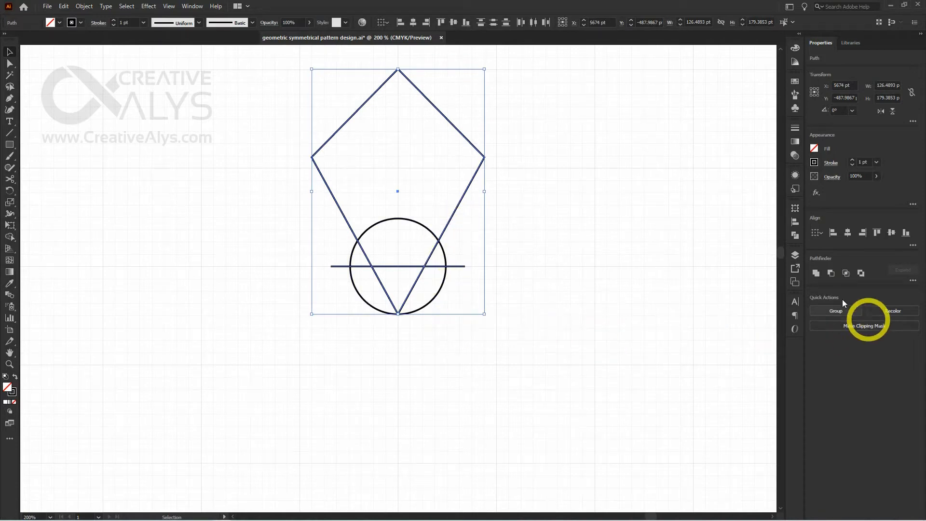
click(795, 235)
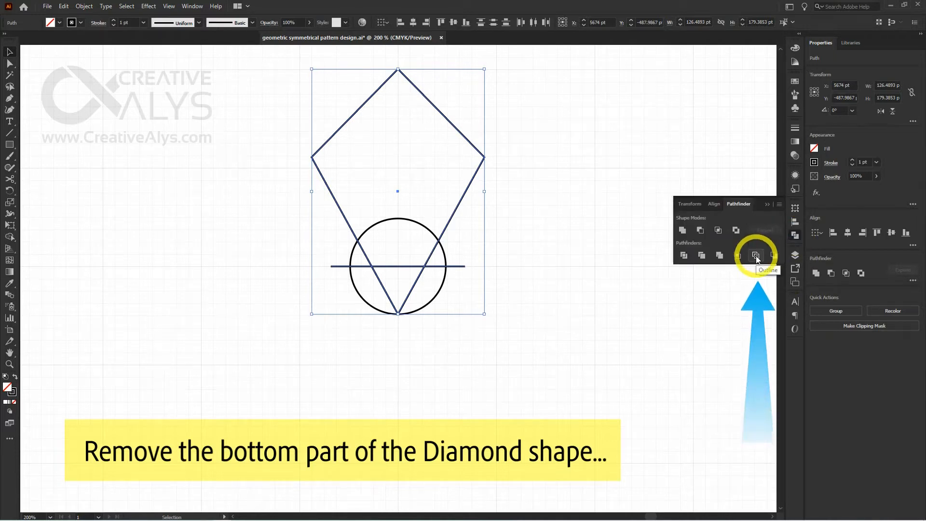
click(756, 256)
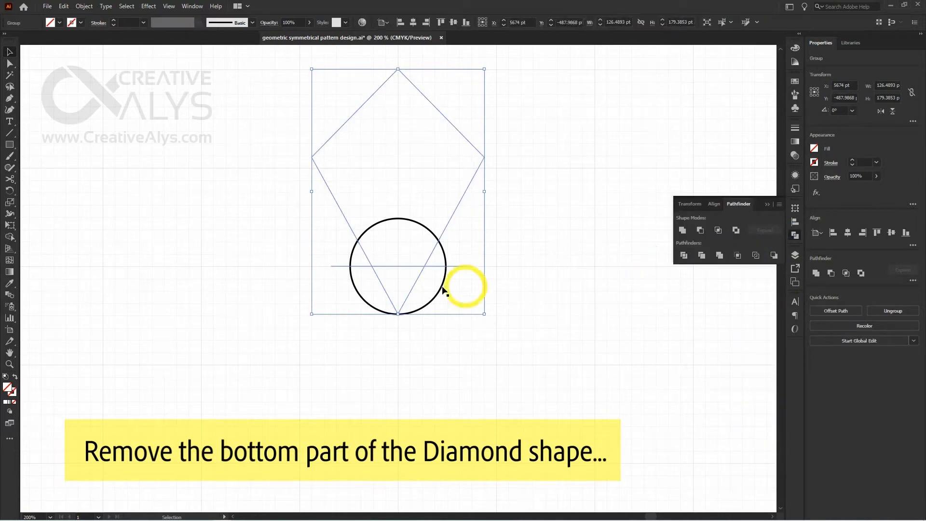
Apply a black stroke to the outlined diamond-and-line group
click(423, 282)
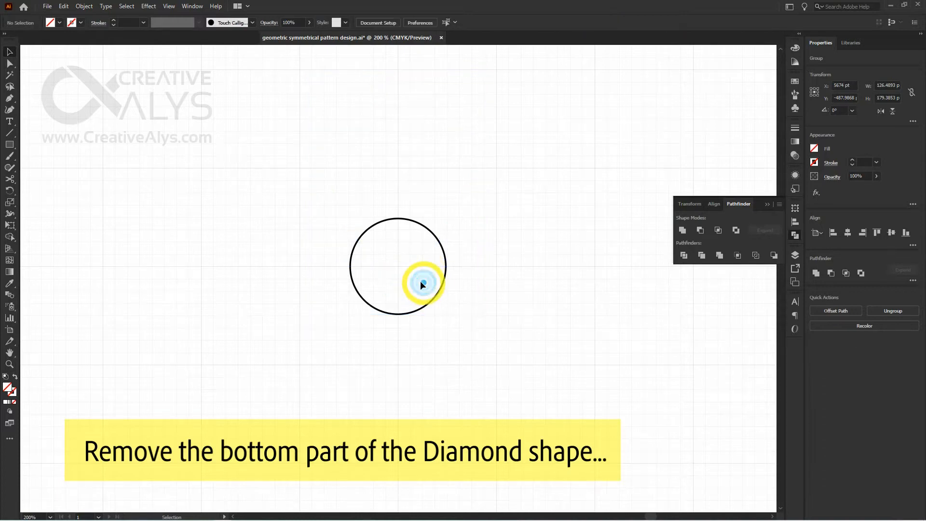
click(418, 278)
right_click(418, 279)
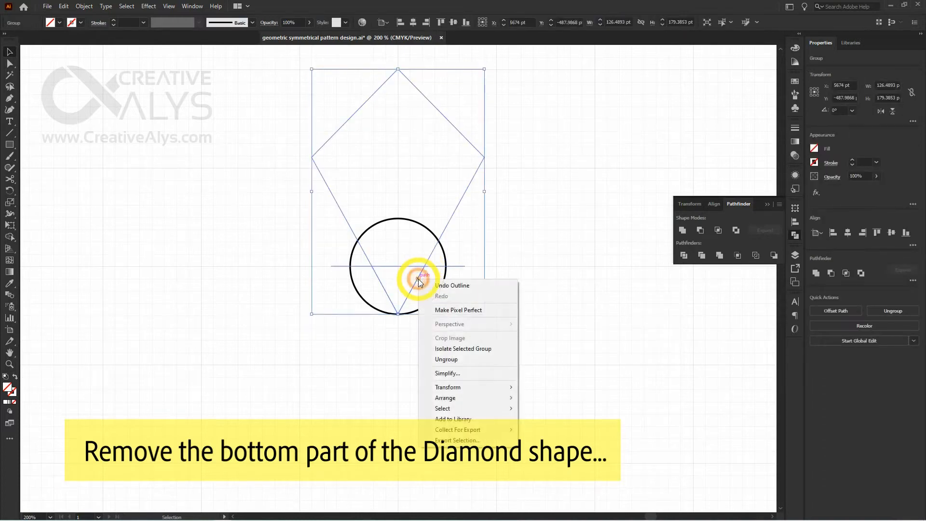
click(795, 47)
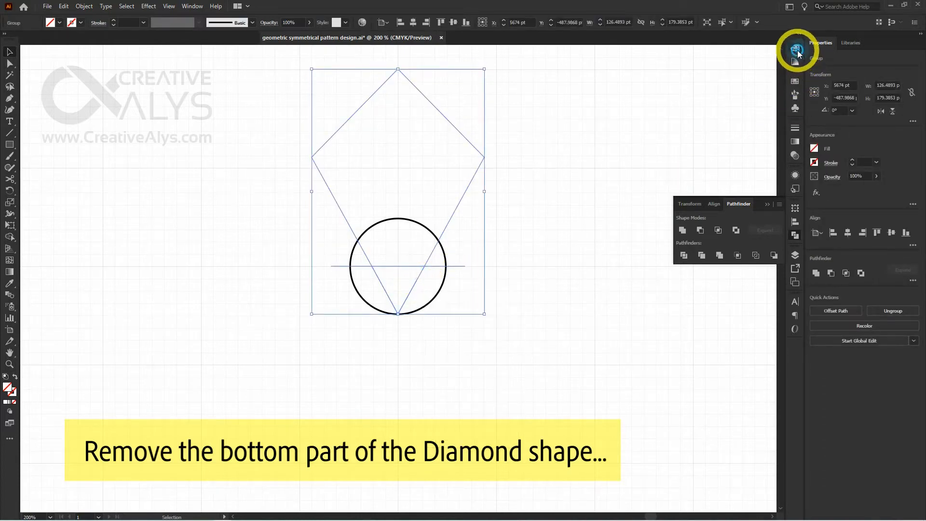
click(686, 108)
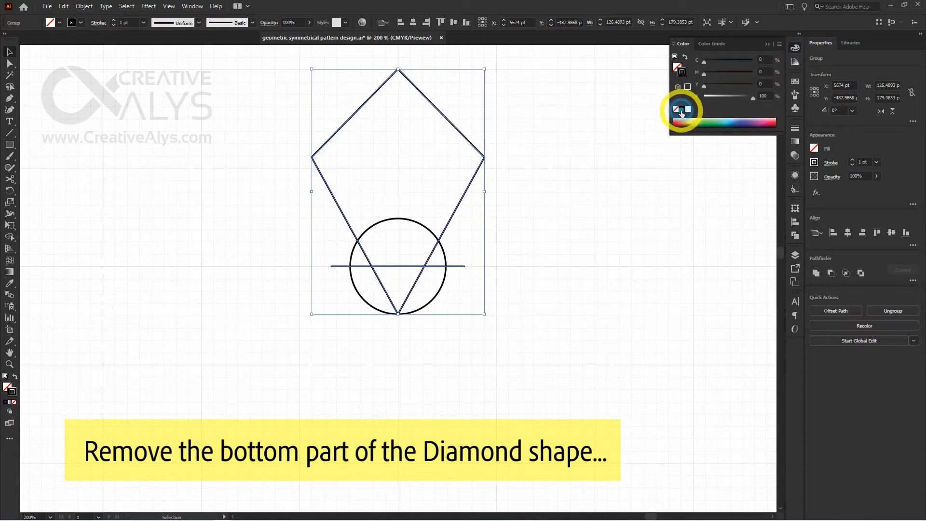
click(796, 50)
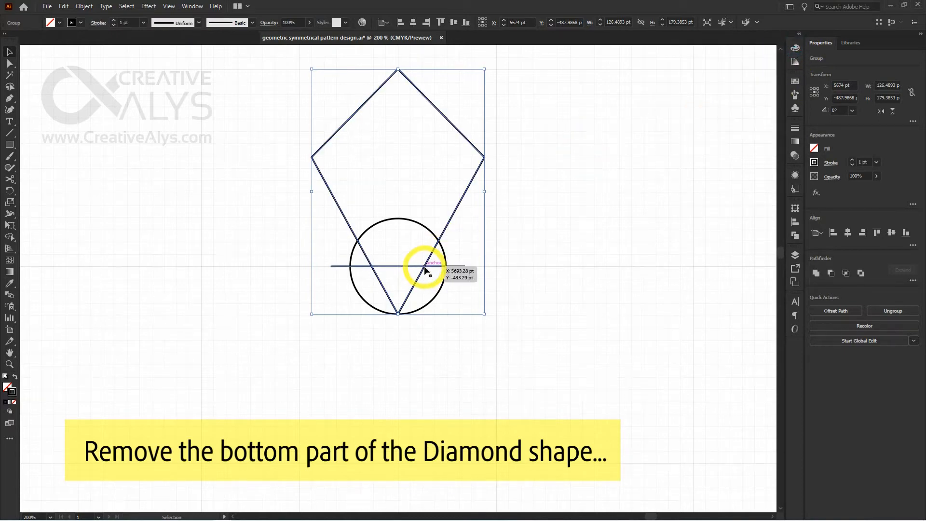
Ungroup the outlined paths and delete the diamond's V-shaped bottom part below the horizontal line
right_click(425, 267)
click(462, 347)
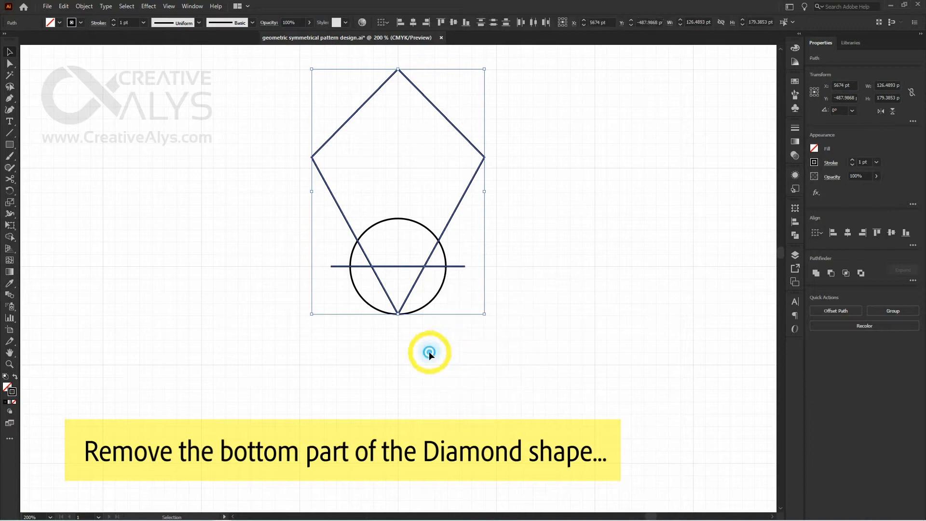
click(429, 351)
click(410, 299)
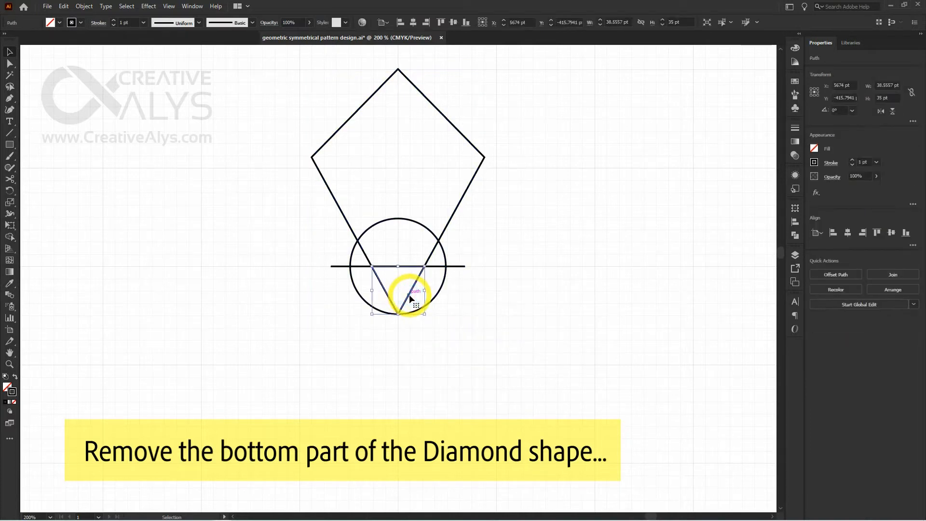
key(Delete)
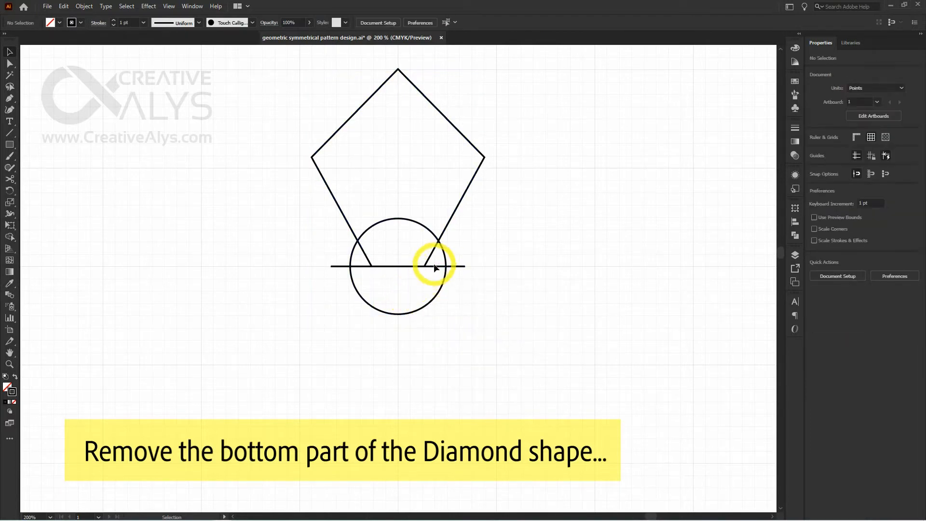
Delete the three remaining segments of the horizontal line, leaving the diamond open at its lower end inside the circle
key(Delete)
click(402, 266)
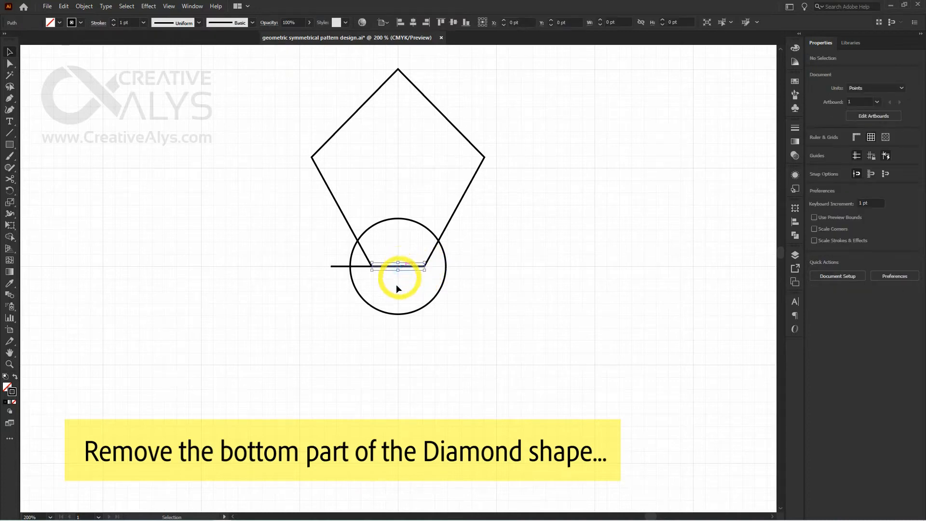
key(Delete)
click(362, 266)
key(Delete)
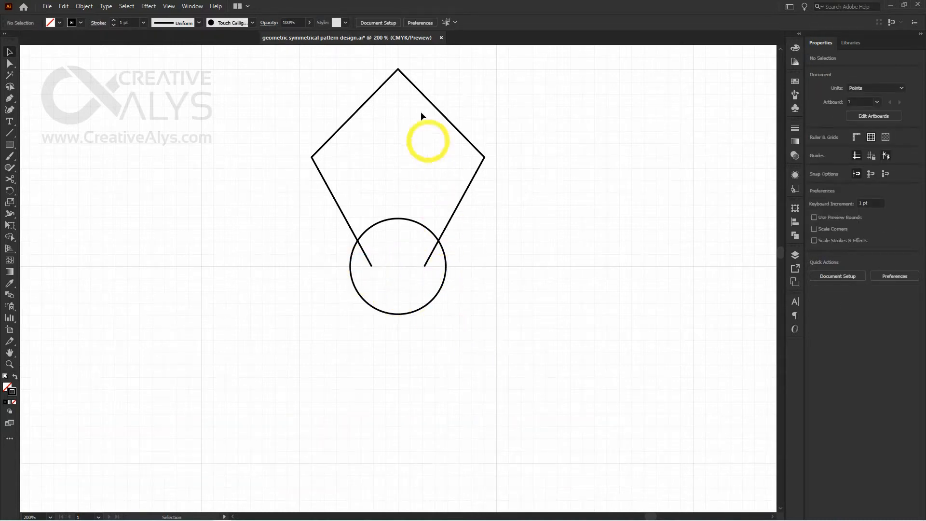
Make a copy of the open diamond rotated 30° around the circle's centre with the Rotate tool
click(424, 97)
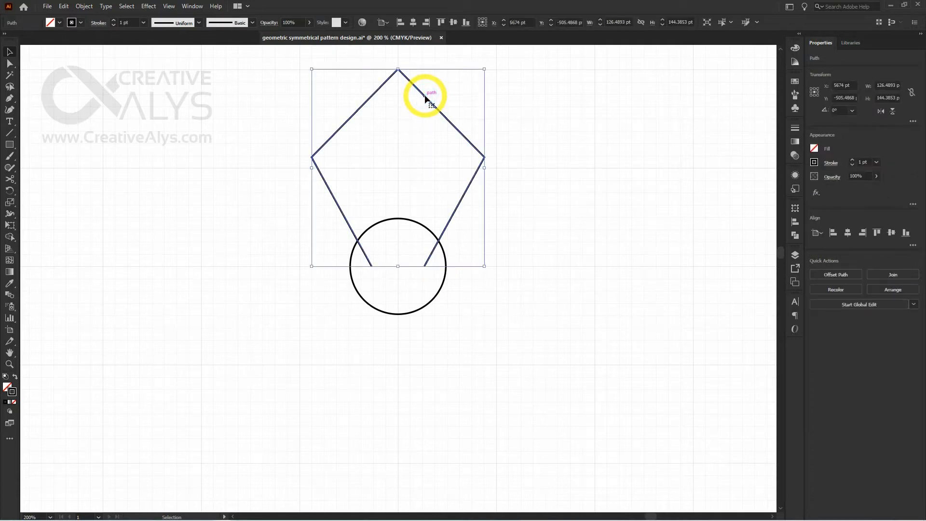
key(ctrl+minus)
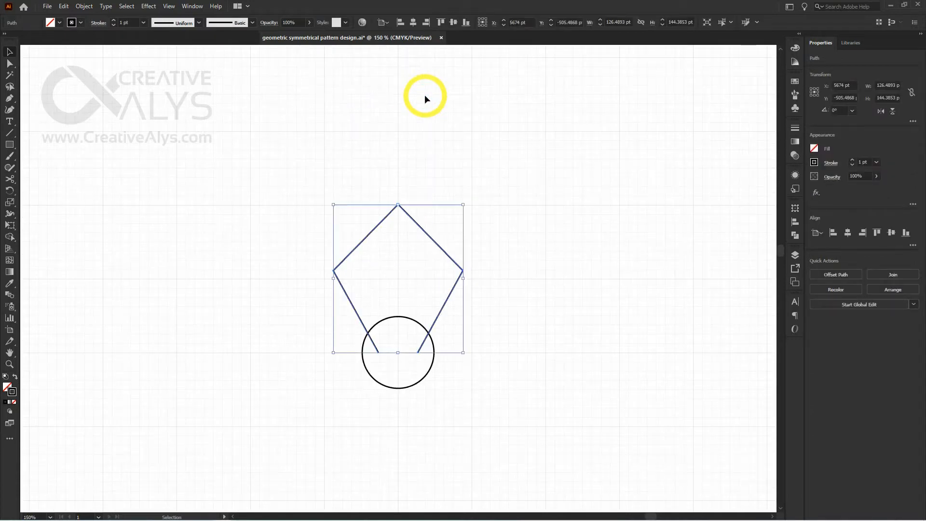
drag(444, 305, 477, 177)
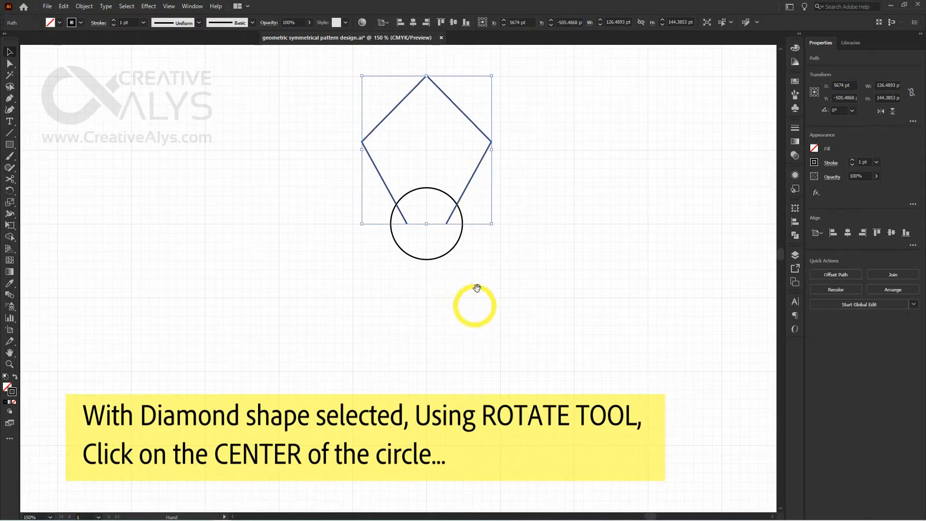
drag(477, 287, 458, 302)
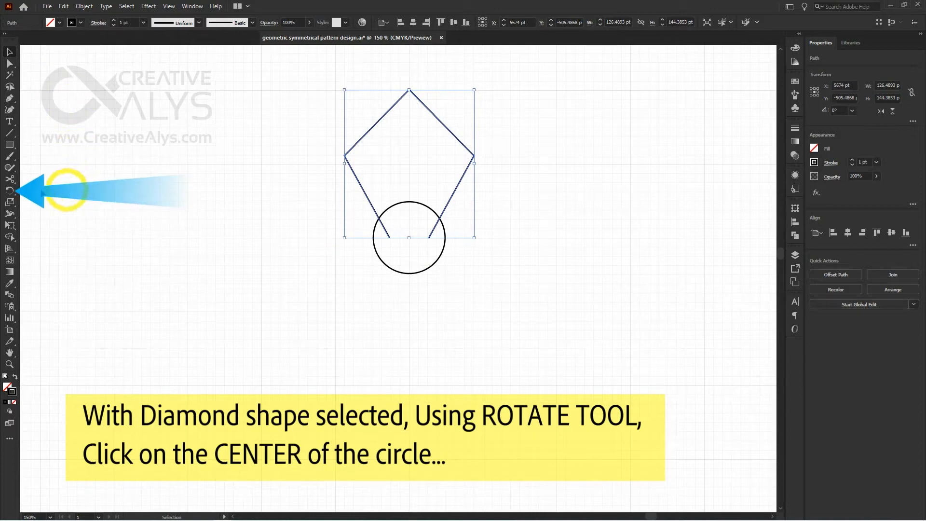
click(10, 193)
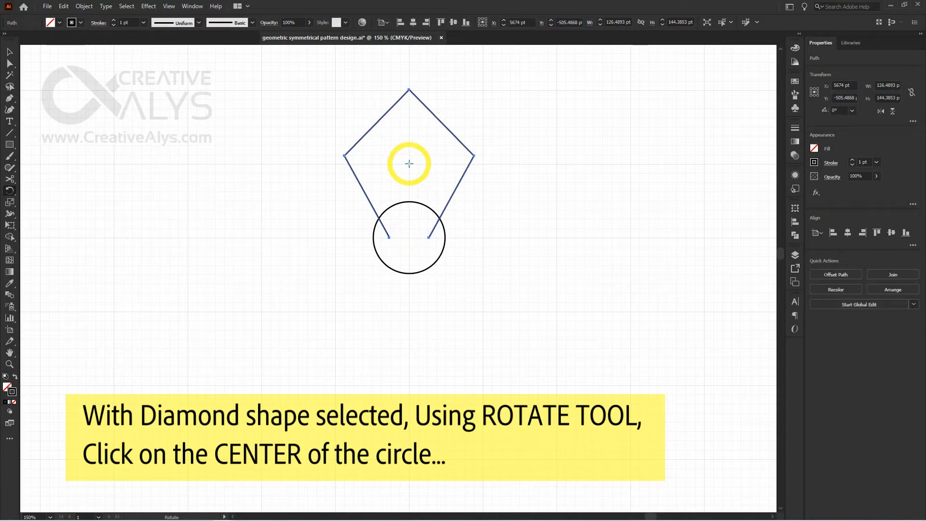
alt+click(409, 237)
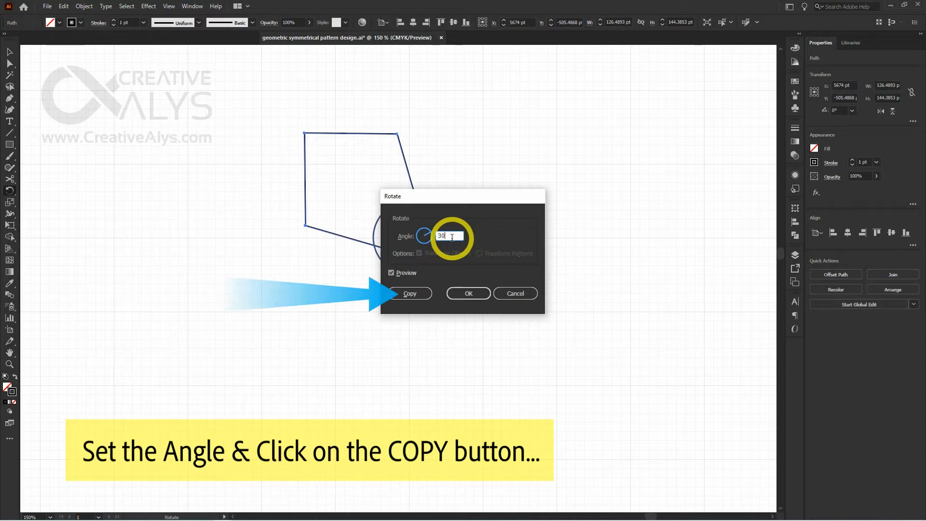
click(414, 295)
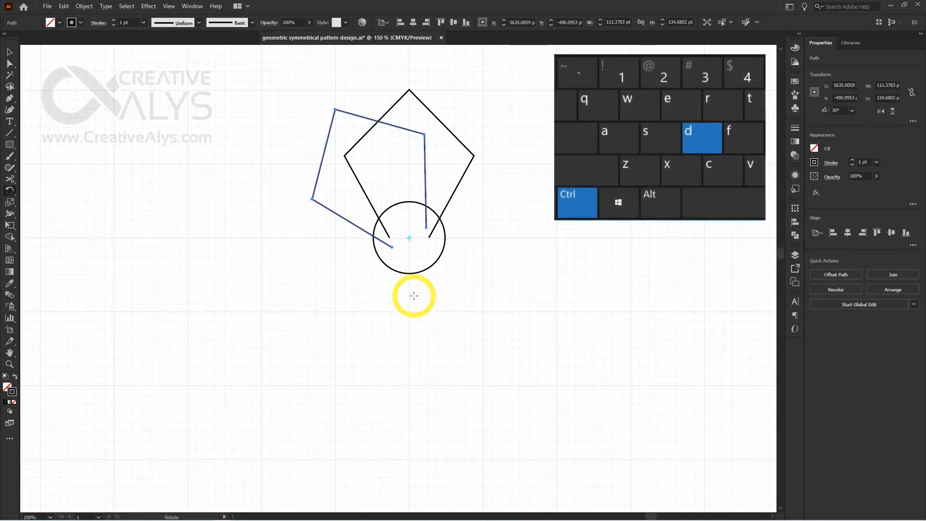
Repeat the 30° rotated copy around the circle's centre until twelve diamonds complete the full round, and clear the selection
key(ctrl)
key(ctrl+d)
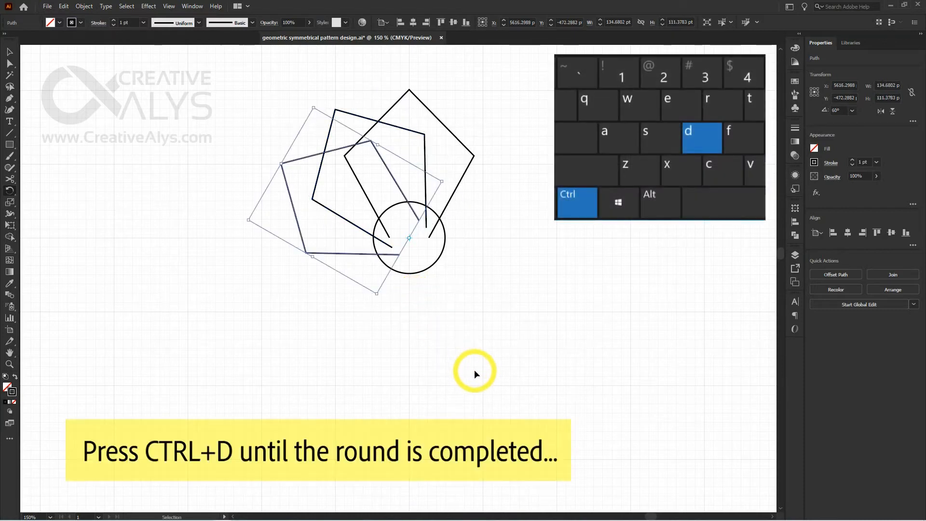
key(ctrl+d)
key(ctrl+d)
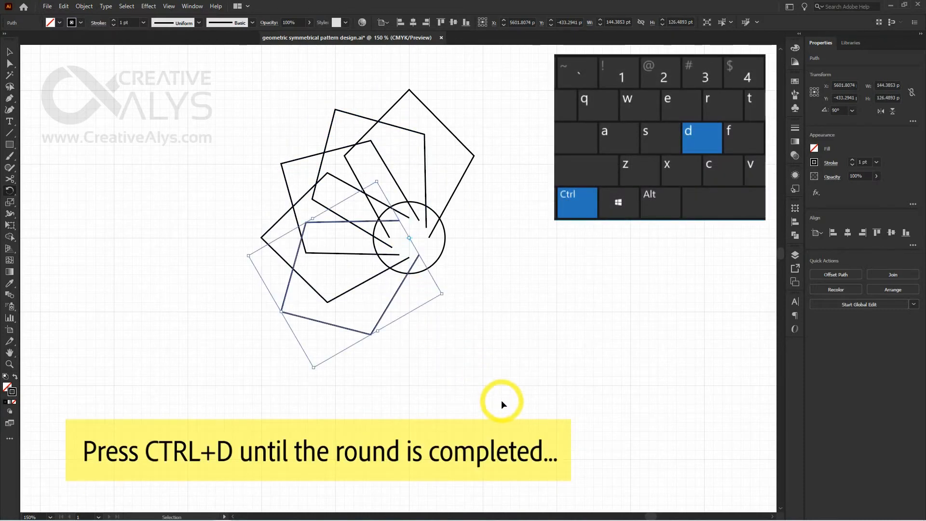
key(ctrl+d)
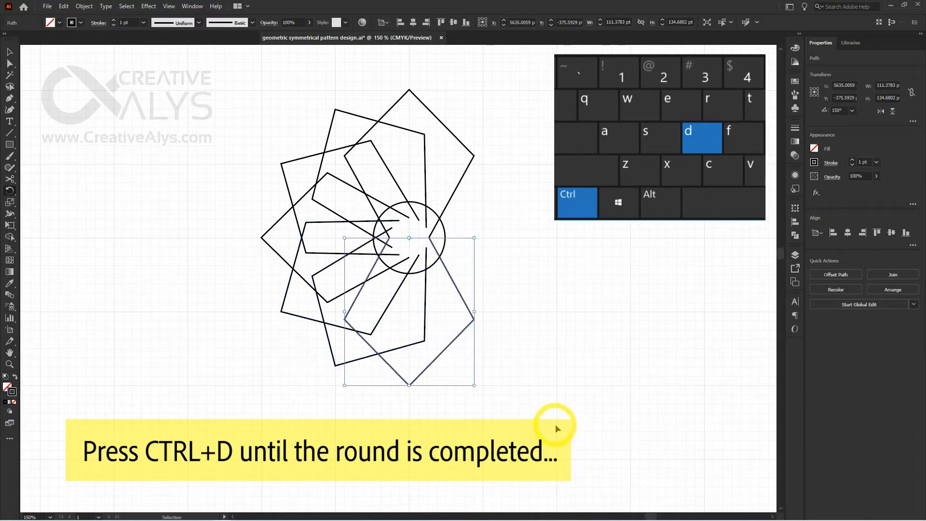
key(ctrl+d)
key(ctrl+d)
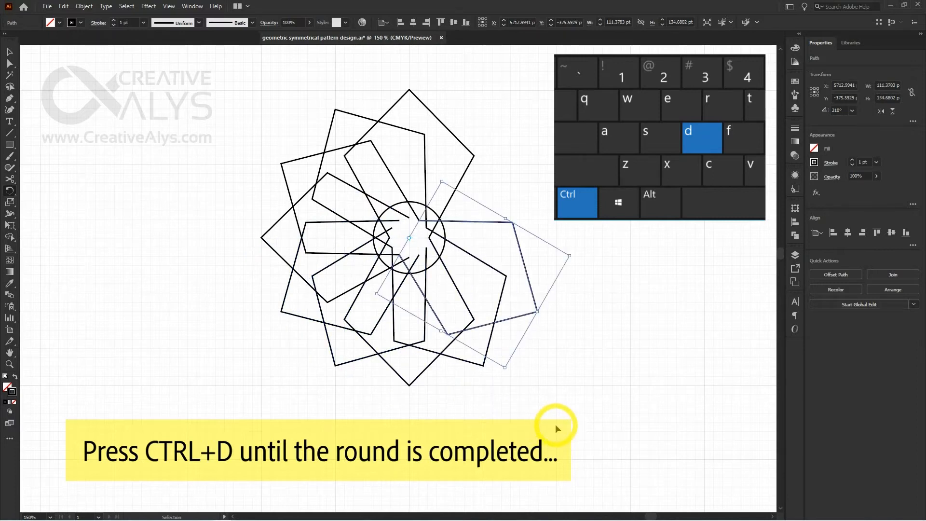
key(ctrl+d)
key(ctrl+d)
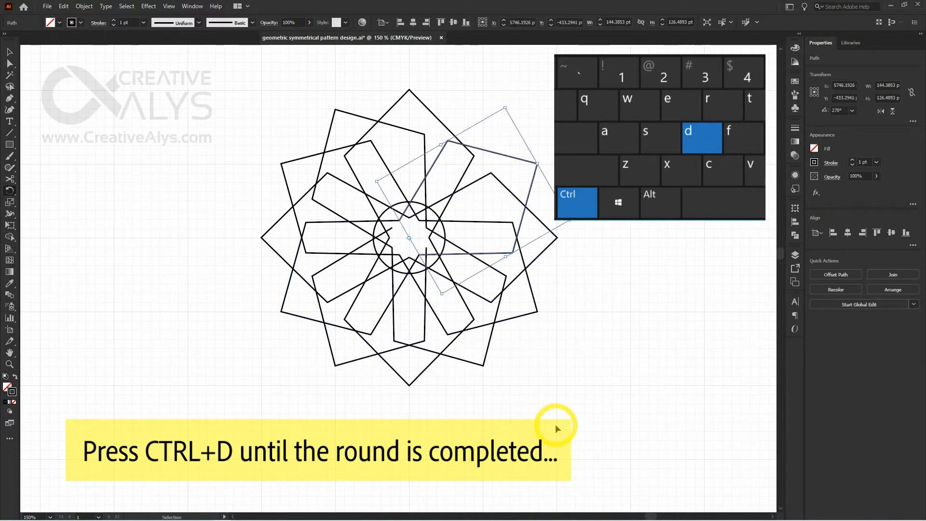
key(ctrl+d)
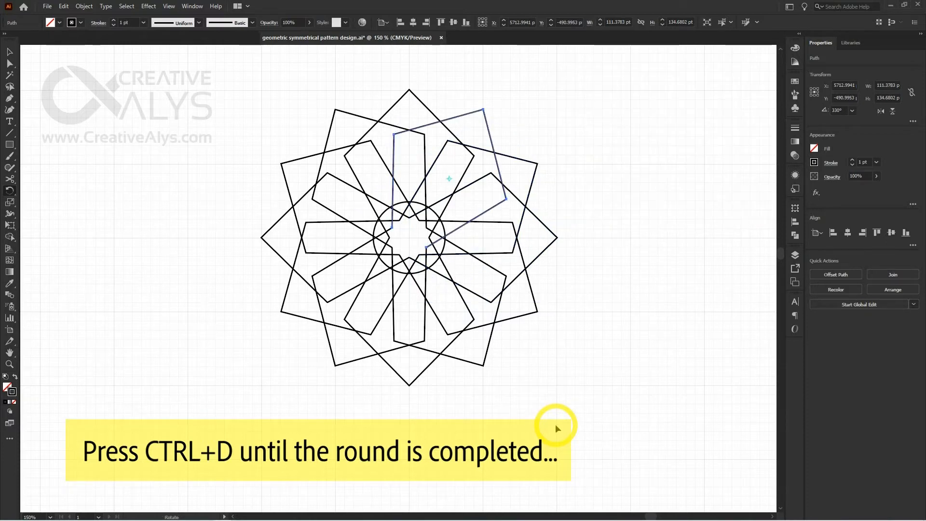
key(v)
click(556, 427)
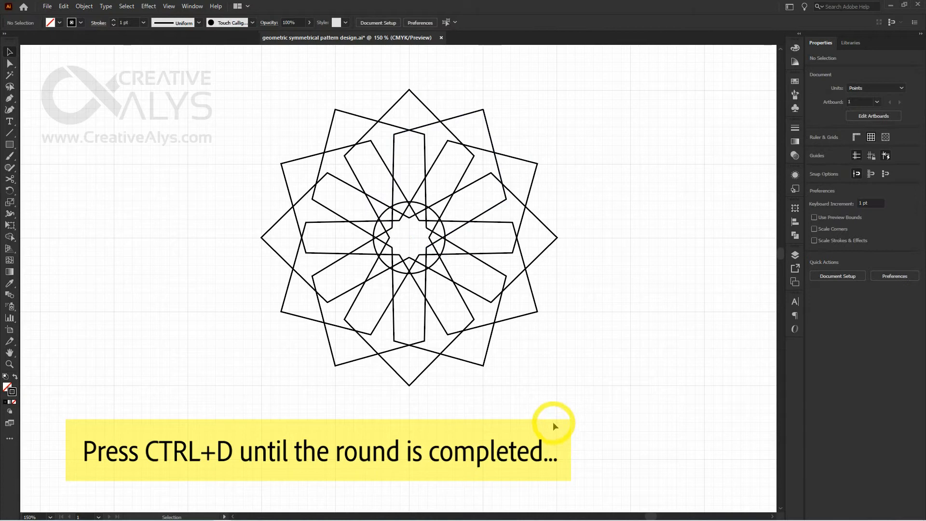
Move the central circle about 288 pt horizontally to the left, out of the diamond pattern
key(ctrl+minus)
key(ctrl+minus)
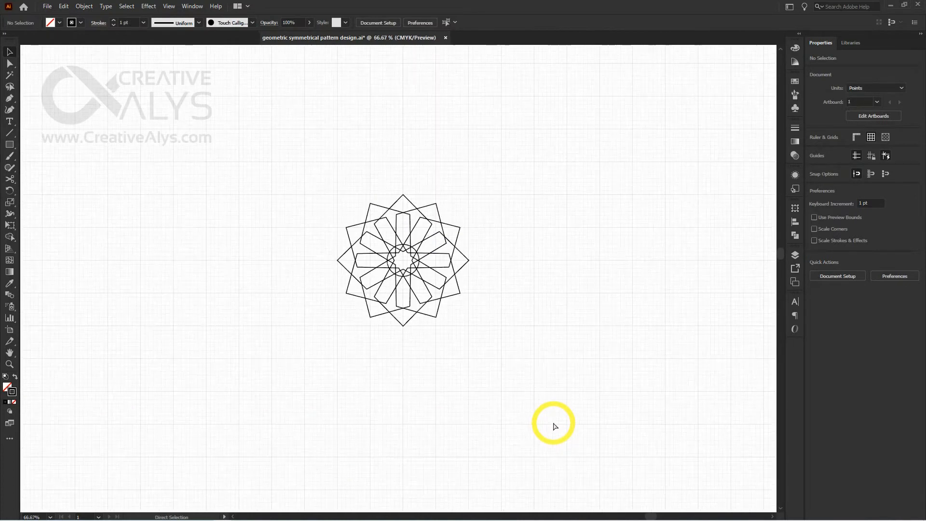
key(ctrl+plus)
drag(431, 298, 576, 337)
drag(430, 236, 333, 112)
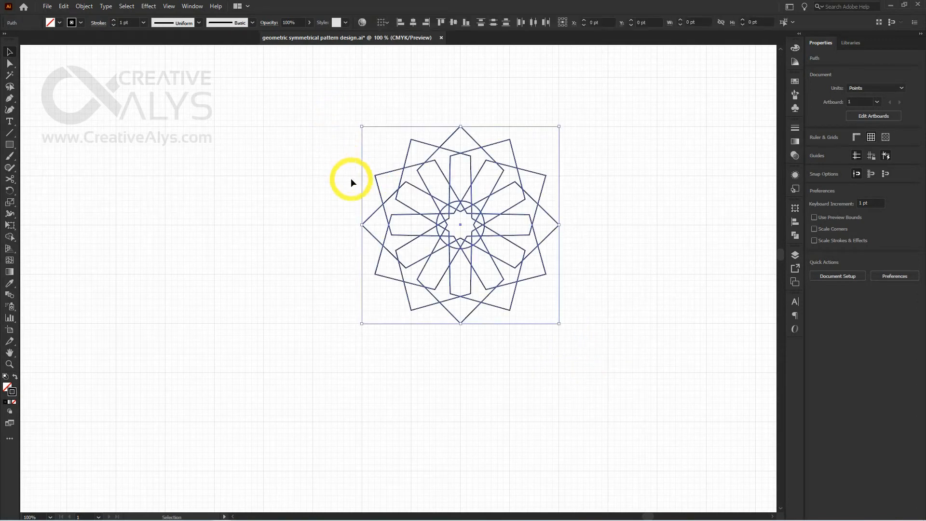
click(322, 198)
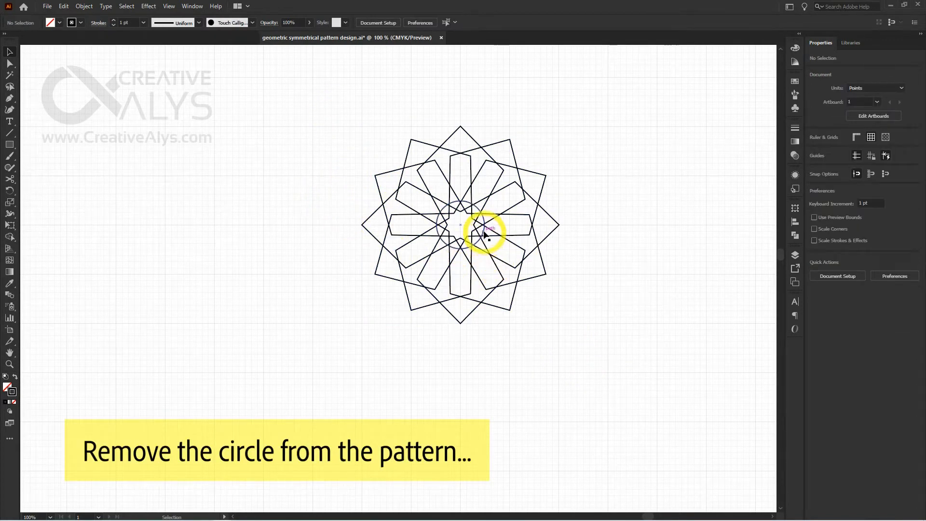
drag(483, 232, 286, 231)
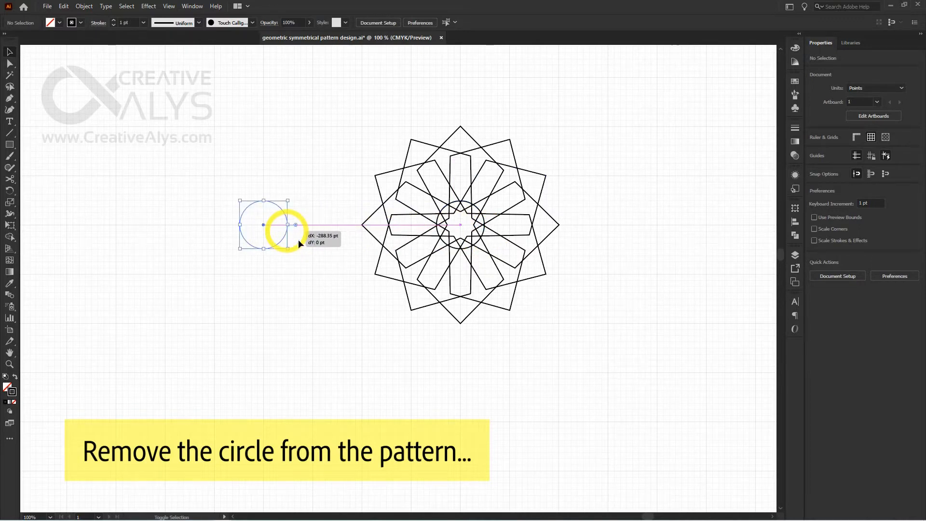
click(354, 321)
Group all the rotated diamonds of the pattern, leaving the separate circle out, and clear the selection
drag(563, 358, 381, 117)
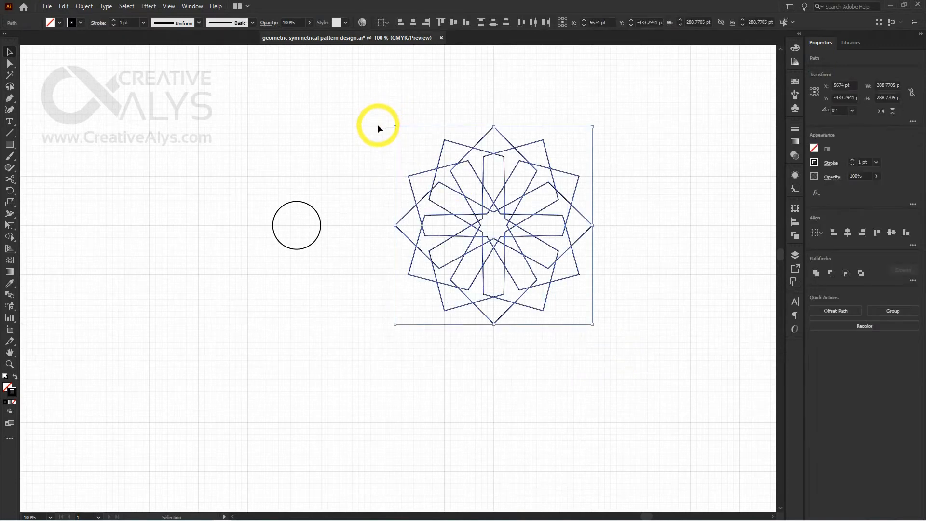
key(ctrl+g)
click(367, 129)
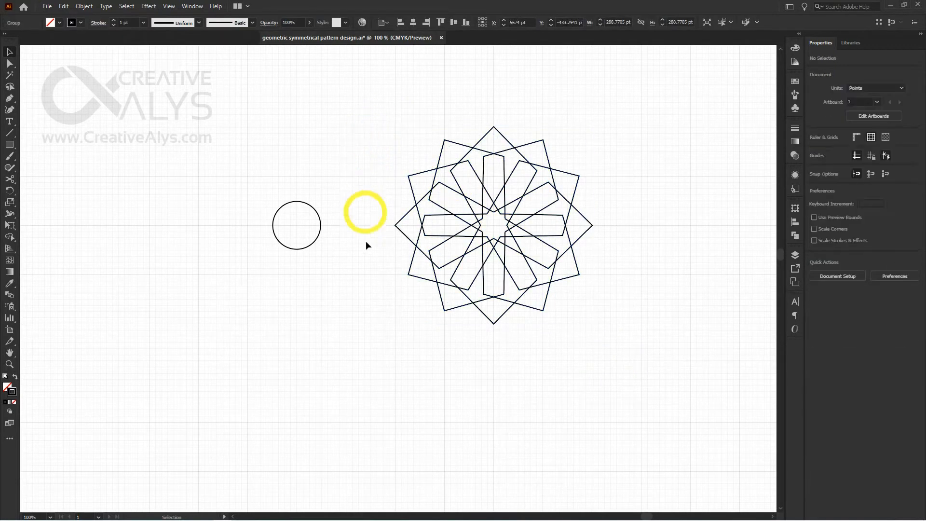
drag(366, 277, 392, 273)
scroll(403, 236, up, 1)
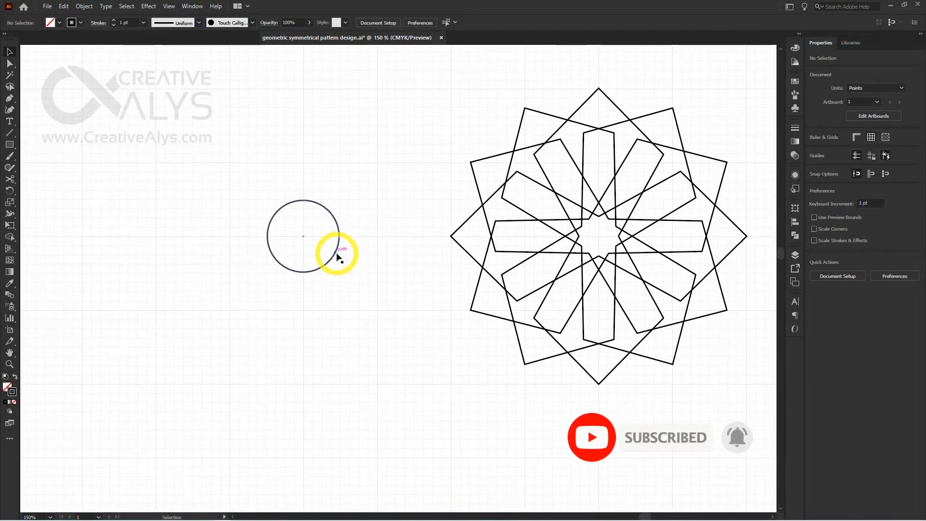
Move the separate circle about 72 pt further left, away from the twelve-diamond pattern, and clear the selection
drag(336, 255, 262, 257)
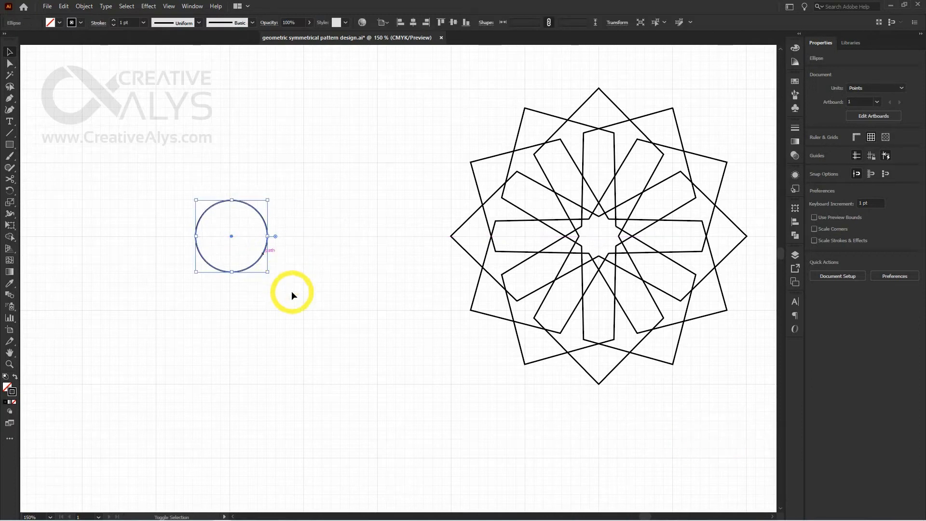
click(284, 289)
drag(283, 289, 303, 287)
Snap the circle's centre onto the nearest intersection of the major grid lines
key(ctrl+space)
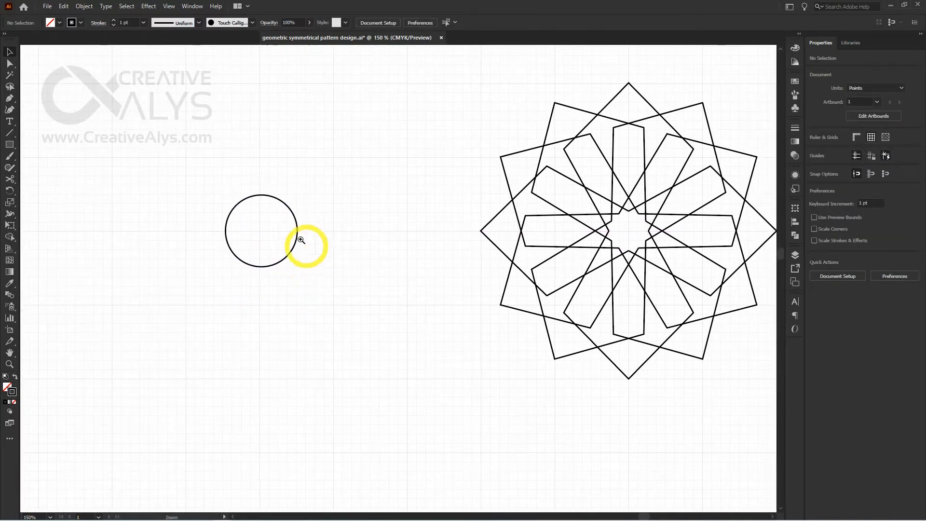
click(288, 249)
click(309, 249)
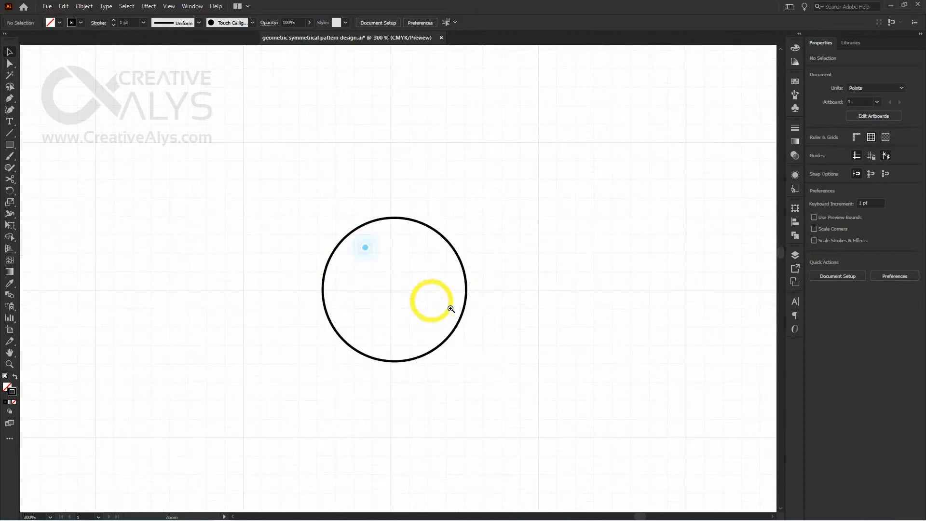
click(463, 309)
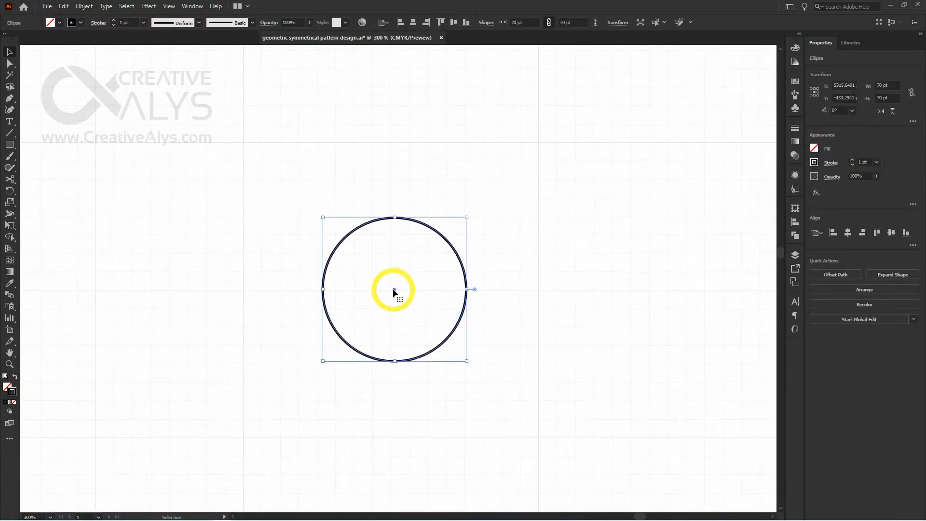
drag(393, 288, 412, 215)
key(ctrl+space)
click(399, 291)
click(399, 291)
click(399, 291)
click(440, 318)
Draw a square with sides of about 105.5 pt near the circle and rotate it 45° into a diamond
key(ctrl+minus)
key(ctrl+minus)
key(ctrl+minus)
key(ctrl+minus)
key(ctrl+minus)
key(ctrl+minus)
key(ctrl+minus)
key(ctrl+minus)
click(452, 305)
key(space)
key(m)
click(312, 190)
click(476, 207)
key(ctrl+plus)
key(ctrl+plus)
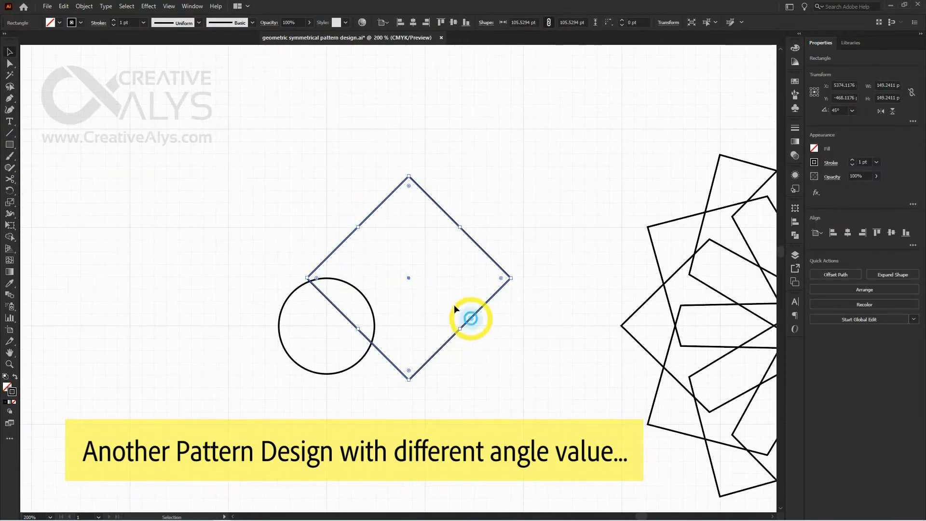
Centre the diamond horizontally above the circle and stretch its lowest corner down to the circle's bottom point
drag(454, 305, 389, 270)
key(space)
drag(505, 322, 491, 308)
click(395, 343)
key(a)
drag(311, 318, 311, 360)
Scale the diamond's two side anchor points inward to a width of about 125 pt and raise them slightly
click(413, 216)
shift+click(209, 215)
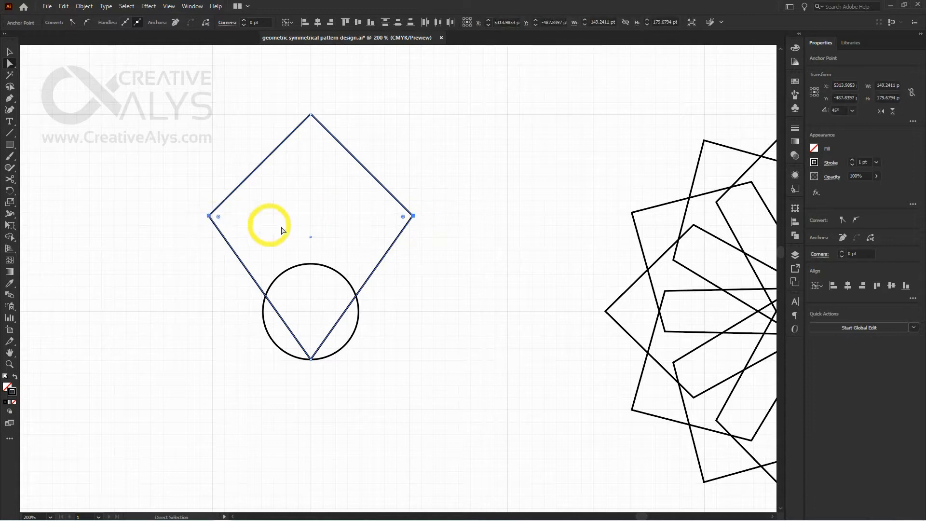
key(s)
drag(308, 227, 320, 229)
key(a)
drag(396, 216, 397, 205)
click(378, 356)
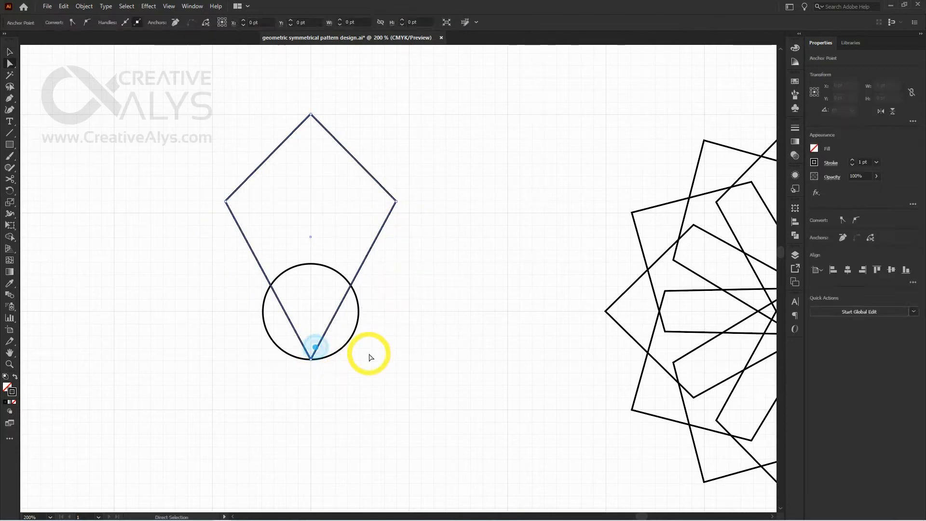
Draw a horizontal line about 124 pt long through the circle's centre and apply Pathfinder Outline to it and the kite
key(backslash)
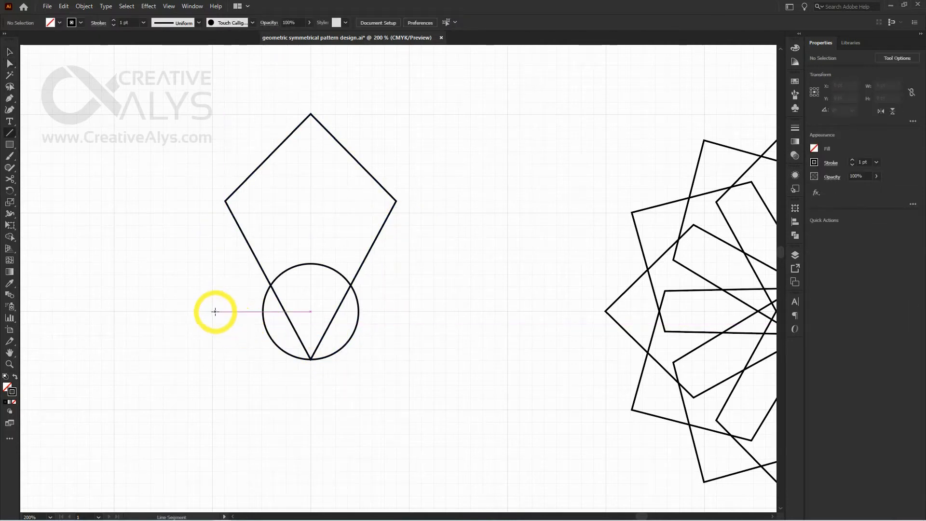
drag(215, 311, 385, 311)
key(v)
shift+click(323, 340)
click(795, 235)
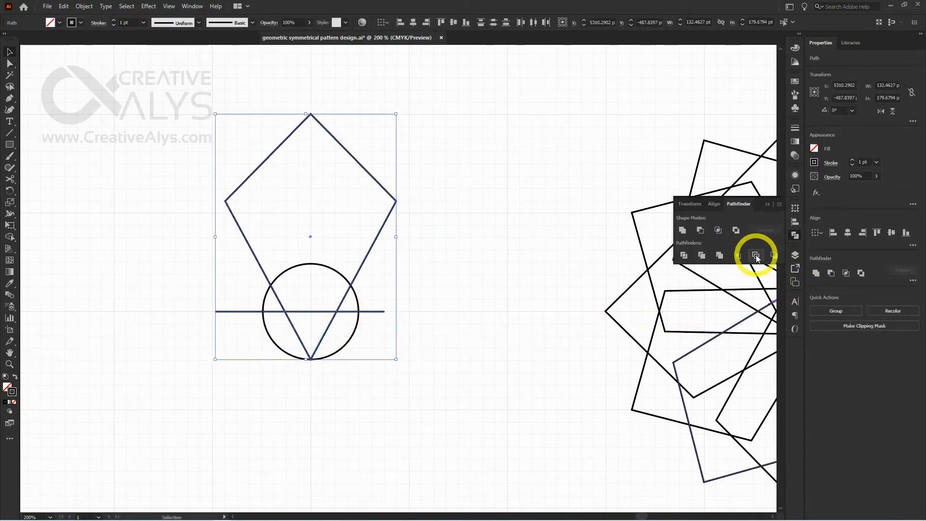
click(756, 255)
Give the outlined pieces a black stroke, ungroup them and clear the selection
click(795, 48)
click(681, 109)
right_click(337, 311)
click(361, 389)
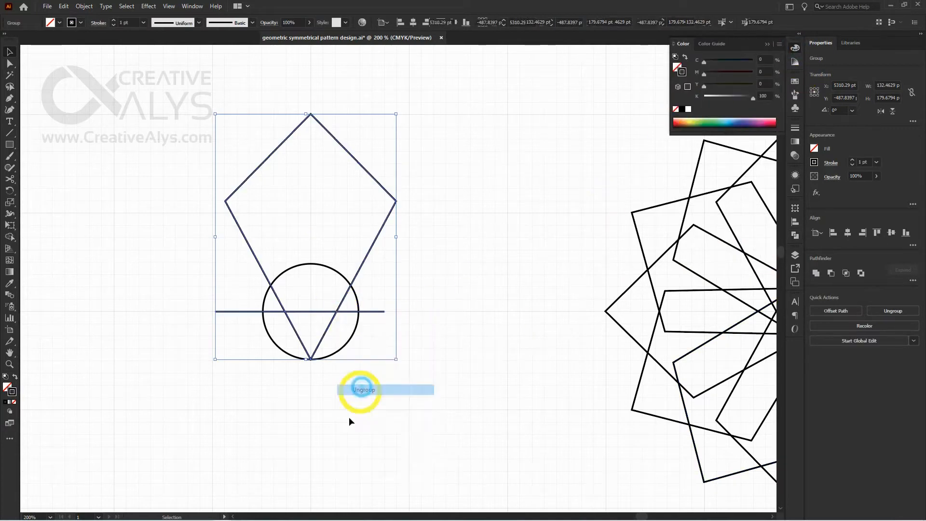
click(348, 417)
Delete the kite's tip below the circle's centre and all segments of the horizontal line, leaving the kite open
click(324, 335)
shift+click(364, 311)
shift+click(263, 312)
key(Delete)
click(311, 312)
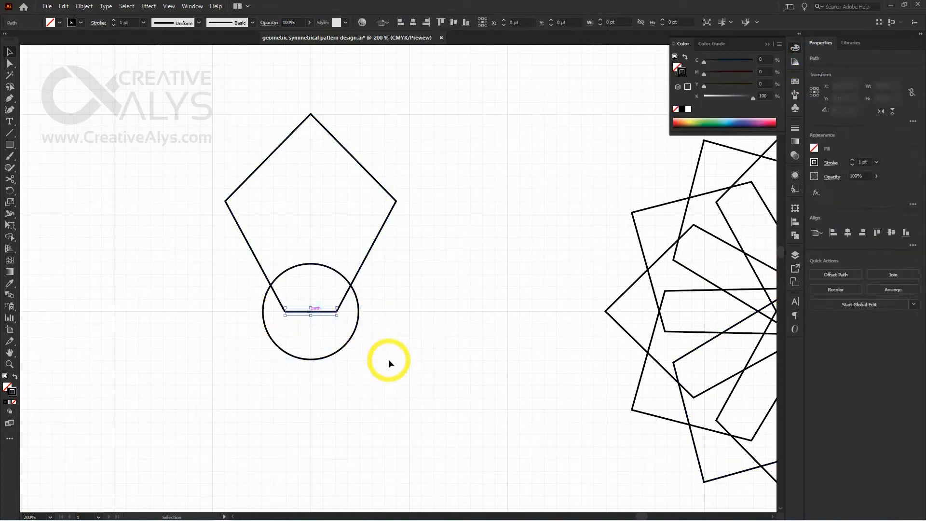
key(Delete)
click(343, 300)
Make a copy of the open kite rotated 45° around the circle's centre with the Rotate tool
key(ctrl+minus)
drag(545, 358, 310, 239)
key(ctrl+minus)
click(795, 49)
drag(351, 281, 387, 279)
key(r)
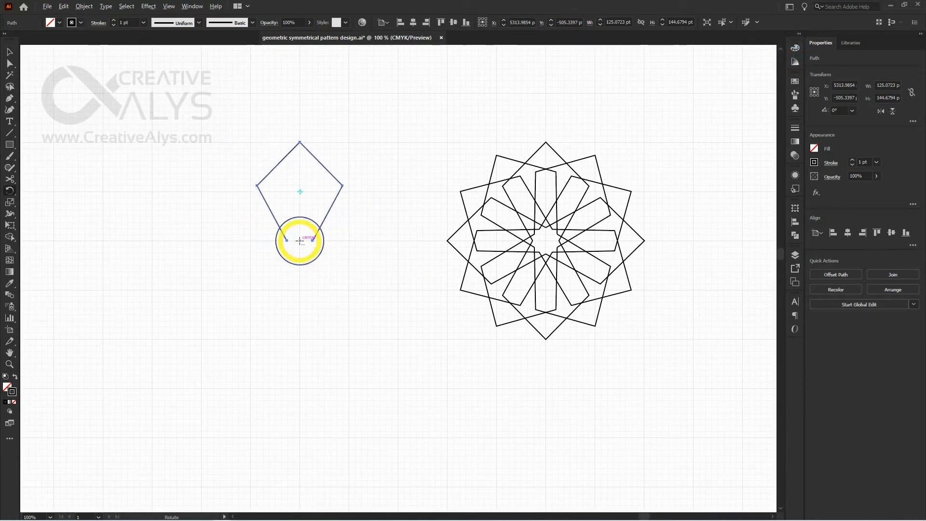
alt+click(300, 240)
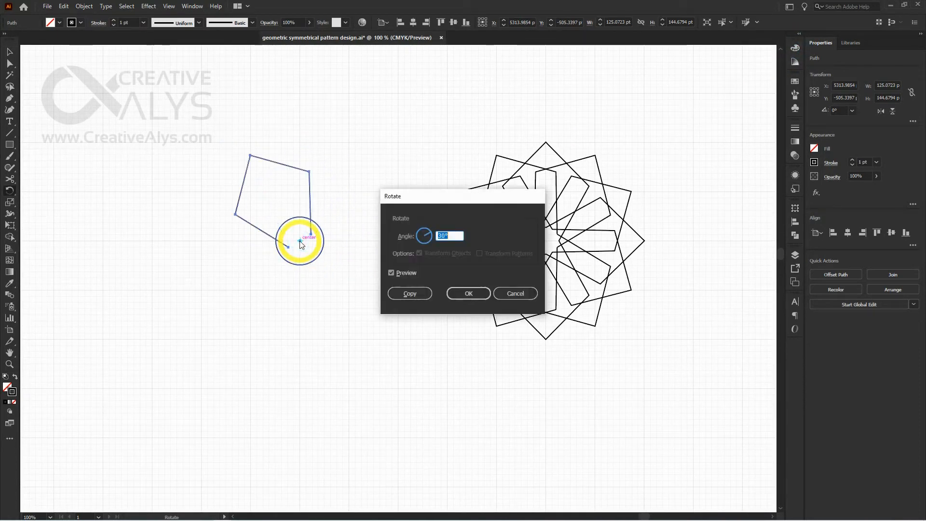
click(410, 294)
Repeat the 45° rotated copy until eight kites complete the round, undo the surplus copy and clear the selection
key(ctrl+d)
key(ctrl+d)
key(ctrl+d)
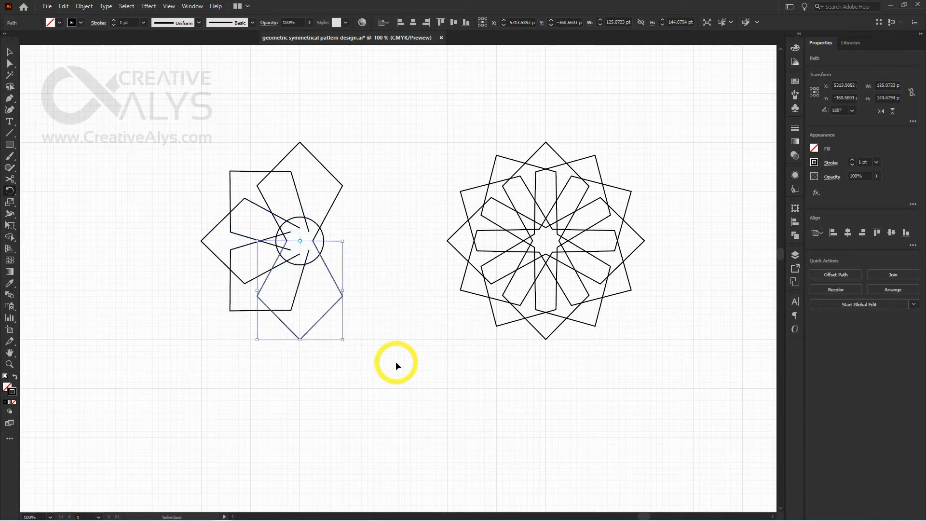
key(ctrl+d)
key(ctrl+d)
key(ctrl+d)
key(ctrl+d)
key(ctrl+z)
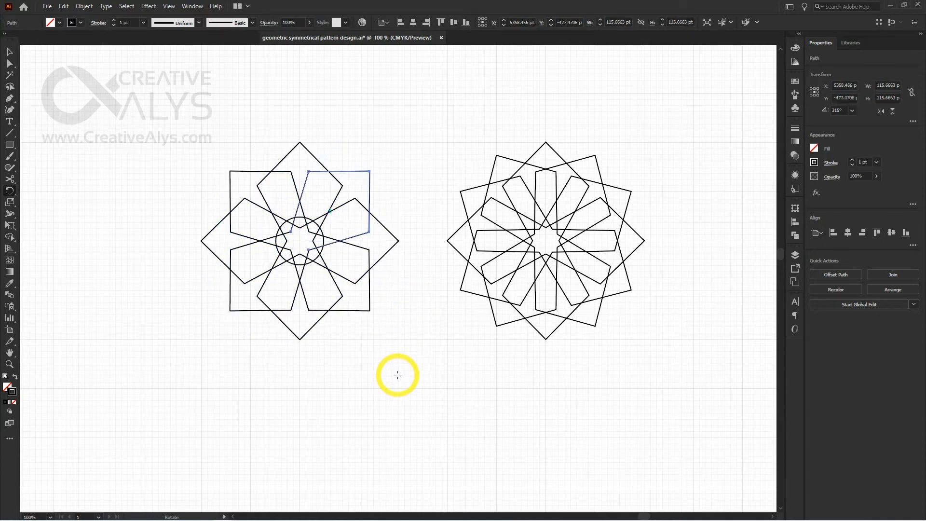
key(v)
click(398, 367)
Move the central circle about 216 pt horizontally to the left, out of the eight-kite pattern
scroll(397, 362, left, 1)
drag(348, 242, 202, 242)
click(424, 372)
scroll(450, 370, right, 1)
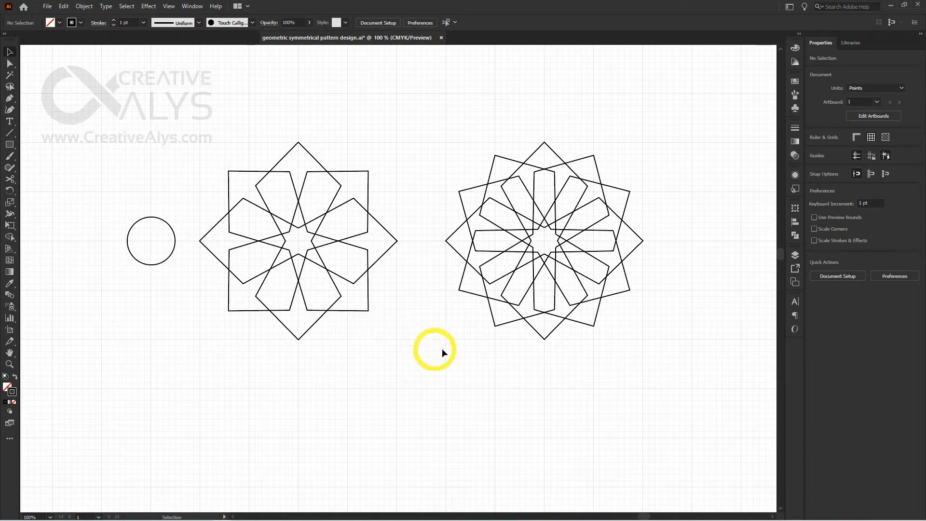
drag(462, 356, 443, 358)
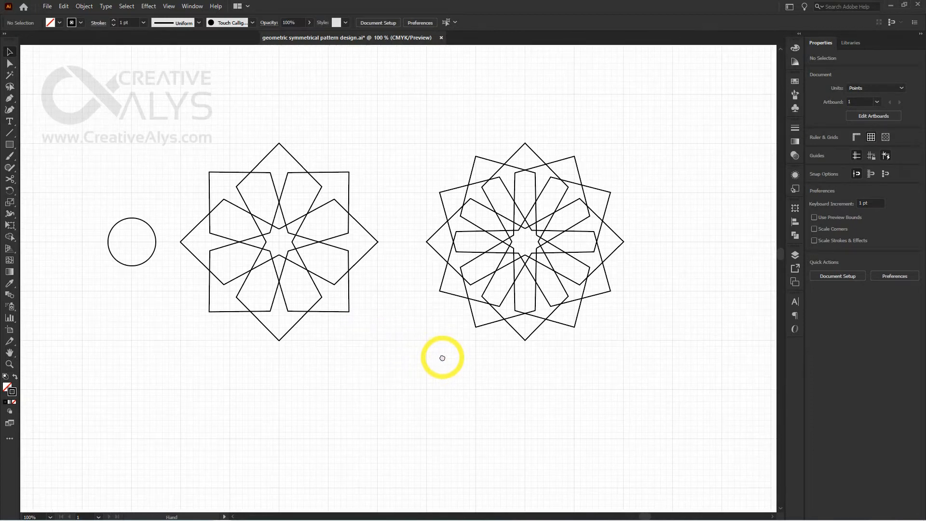
drag(615, 330, 393, 130)
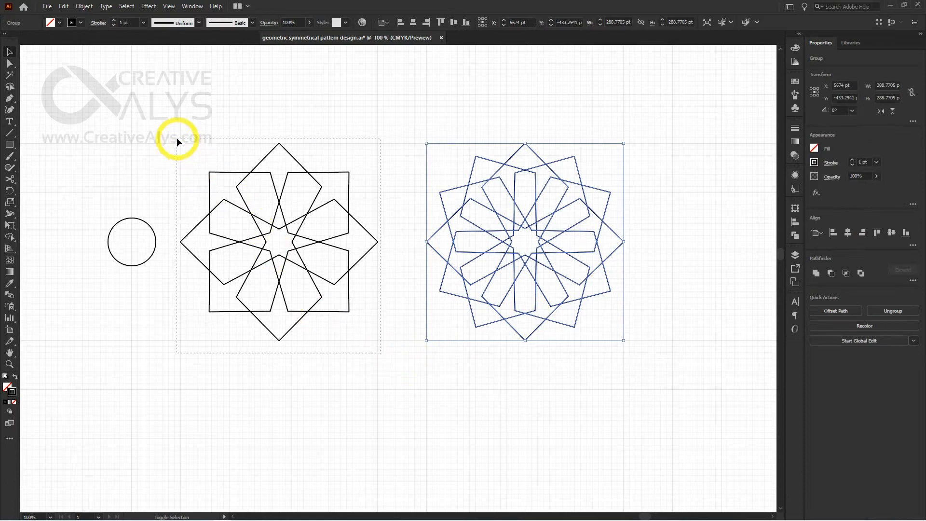
drag(176, 137, 583, 392)
click(583, 394)
drag(627, 358, 392, 140)
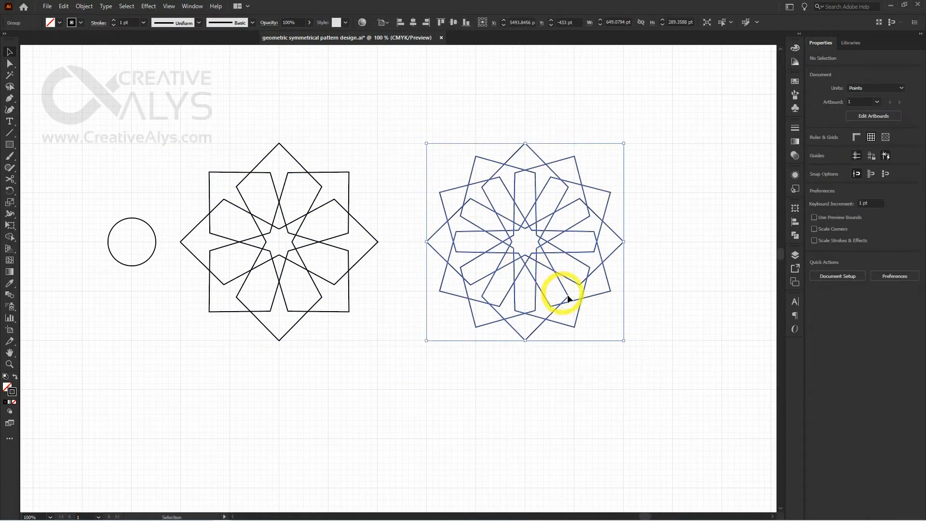
key(a)
key(v)
click(392, 363)
Group the eight rotated kites and scale the group down around its centre to about 138 pt wide
drag(381, 358, 193, 143)
key(ctrl+g)
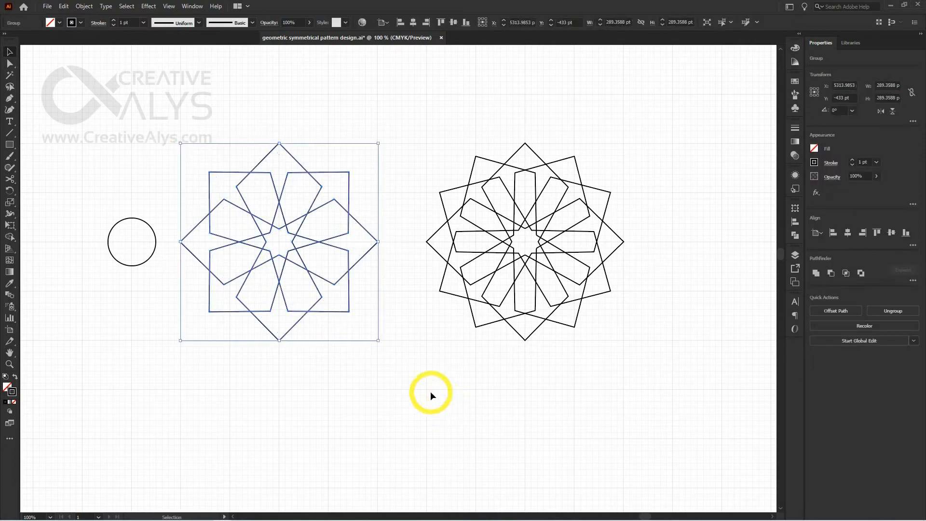
drag(380, 342, 326, 289)
click(368, 356)
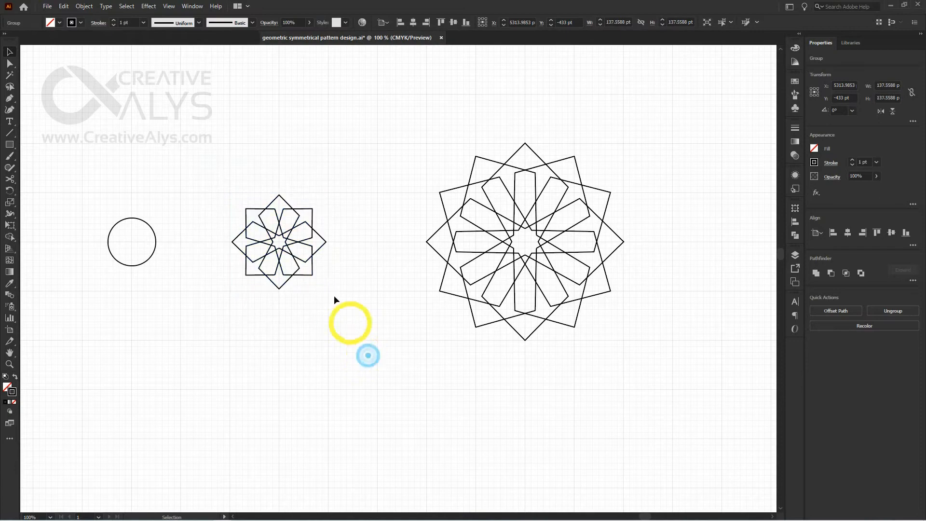
Scale the grouped eight-kite pattern down proportionally towards its upper-left corner to about 69 pt wide
ctrl+click(329, 269)
ctrl+click(368, 272)
drag(451, 358, 258, 193)
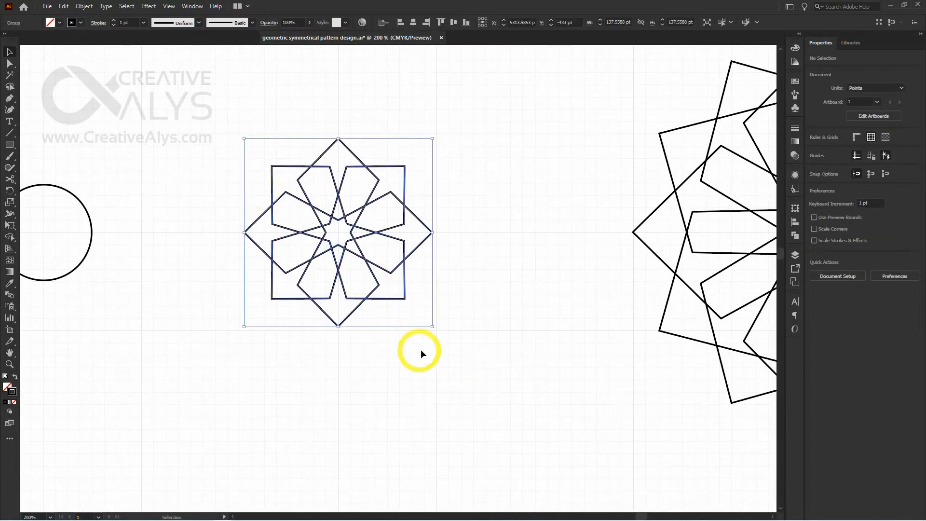
drag(431, 326, 340, 277)
key(ctrl+plus)
key(ctrl+plus)
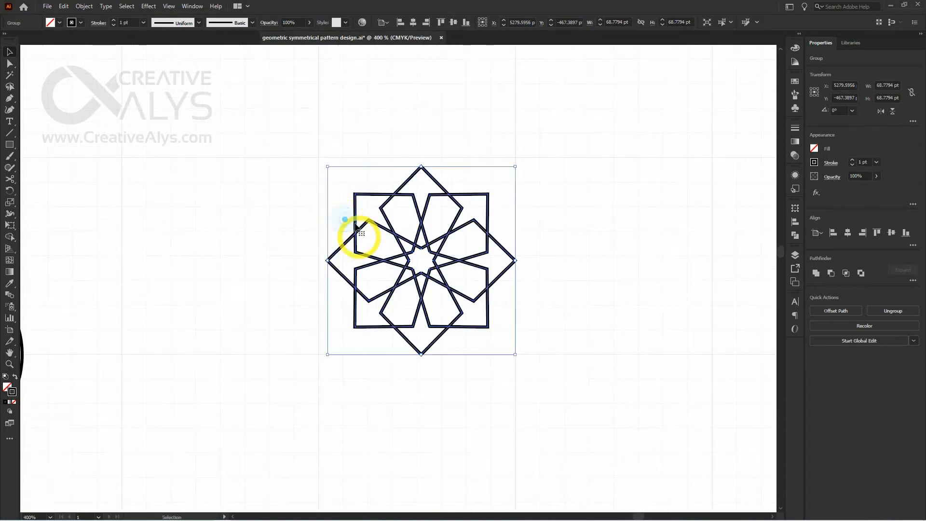
Try to enlarge the eight-kite pattern to about 71.8 pt wide so it fills one major grid square
drag(327, 167, 318, 158)
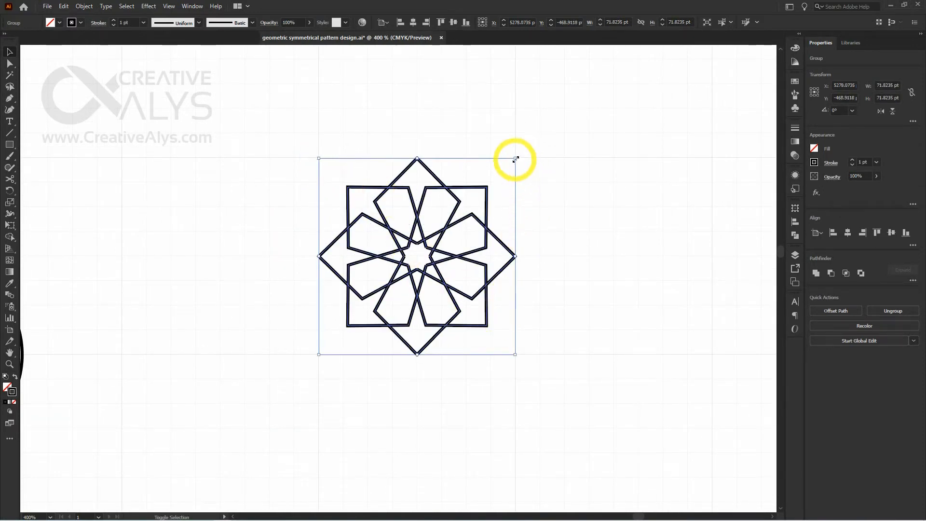
drag(515, 156, 515, 157)
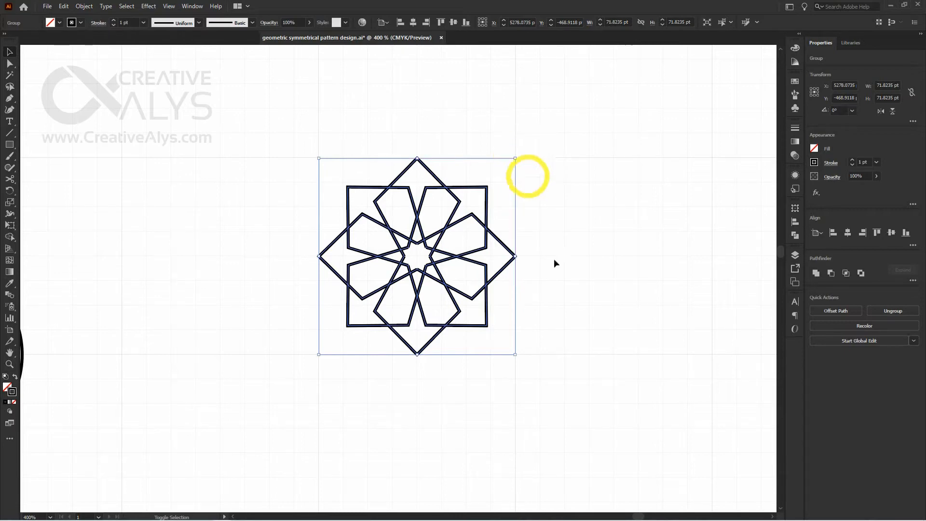
click(543, 383)
ctrl+click(443, 305)
drag(584, 311, 564, 341)
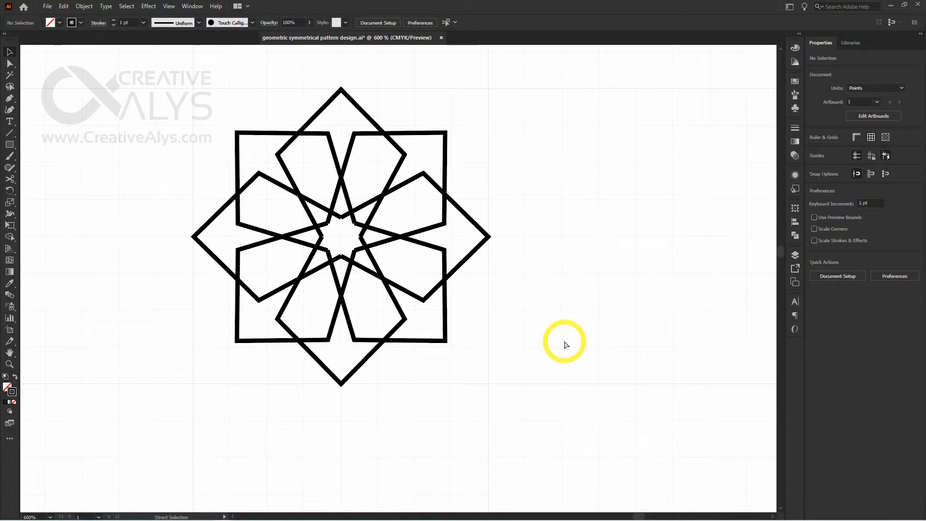
key(ctrl+z)
key(ctrl+minus)
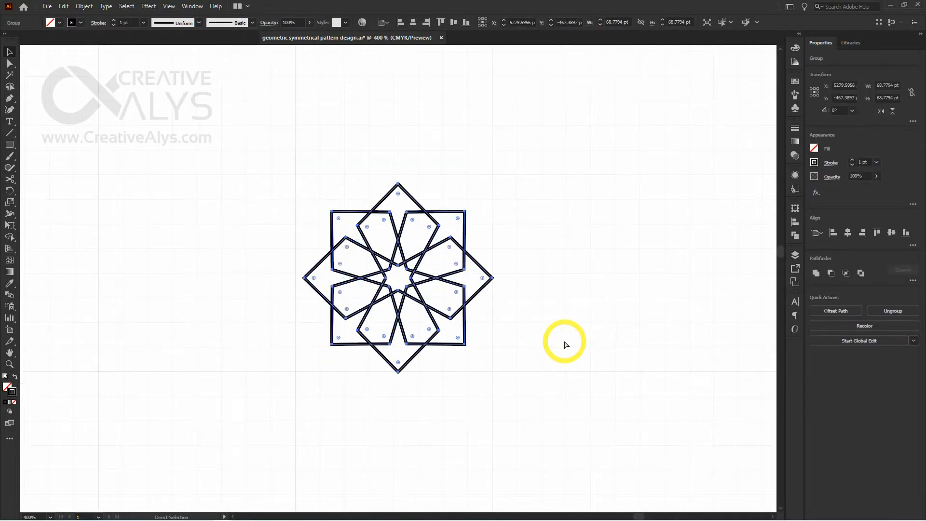
key(ctrl+minus)
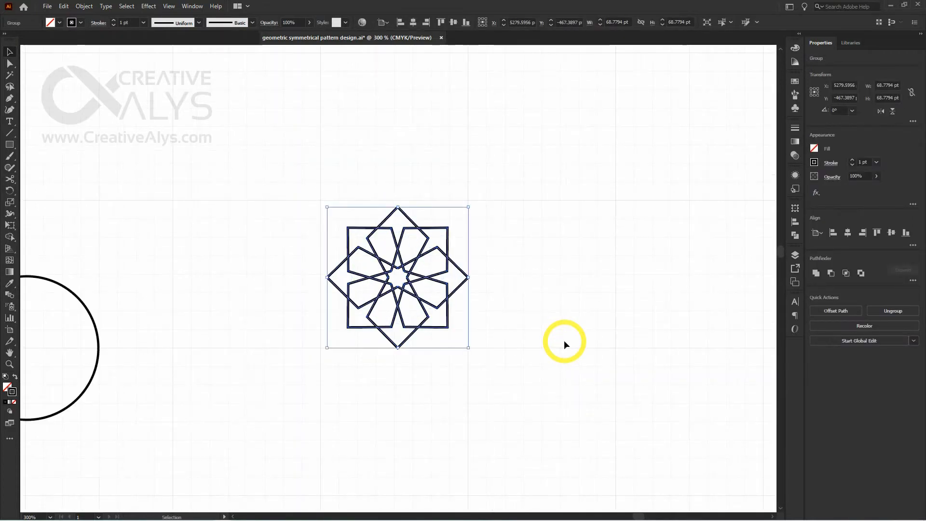
Enlarge the eight-kite pattern proportionally to about 72.4 pt wide, matching one major grid square, and clear the selection
drag(565, 340, 538, 305)
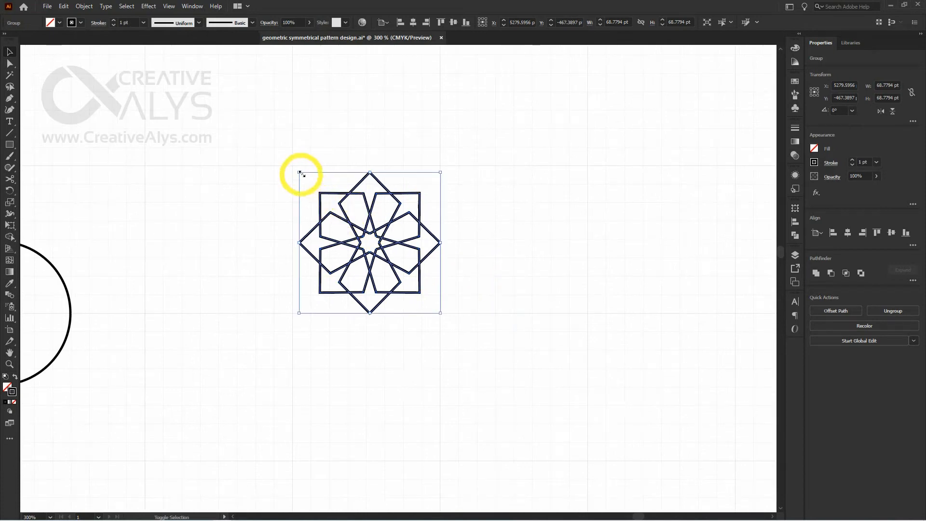
drag(298, 172, 292, 166)
click(505, 284)
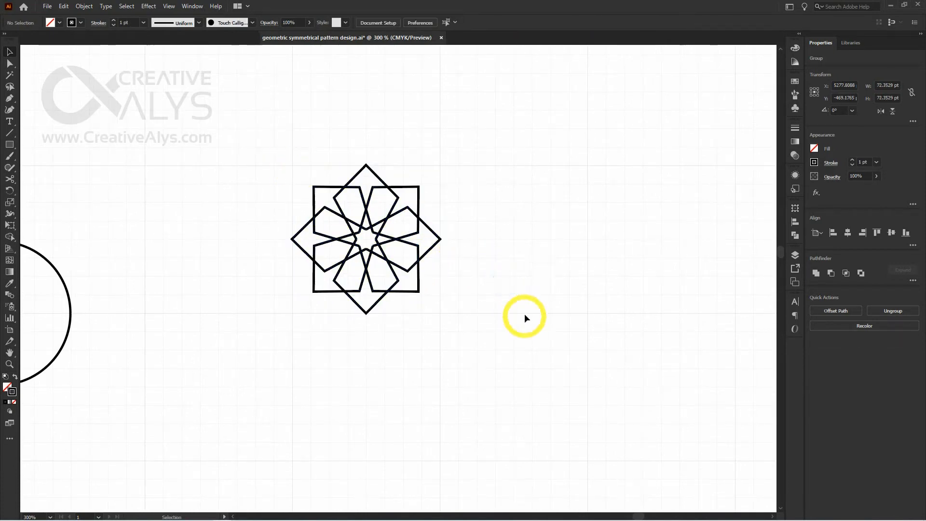
Scale the twelve-diamond pattern down to about 87 pt wide and move it down level with the eight-kite pattern
key(ctrl+0)
ctrl+click(366, 251)
drag(497, 334, 379, 261)
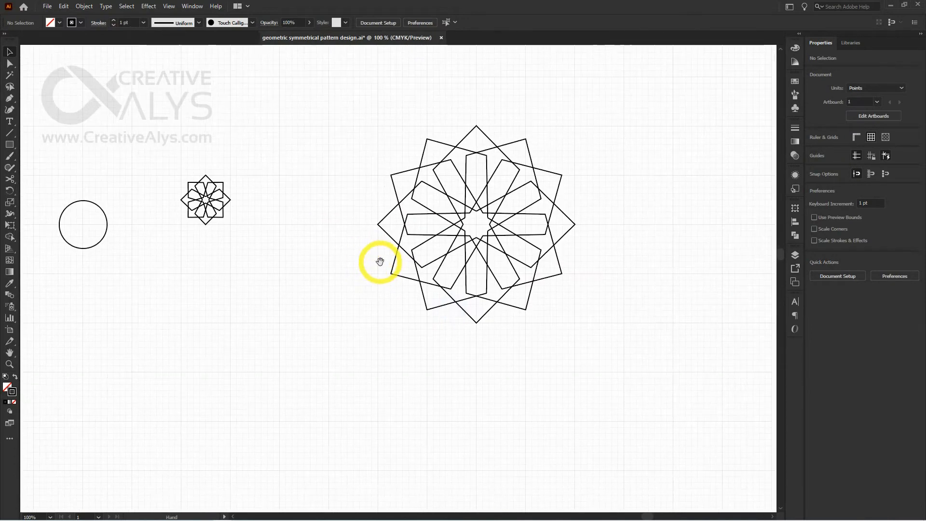
drag(543, 300, 475, 263)
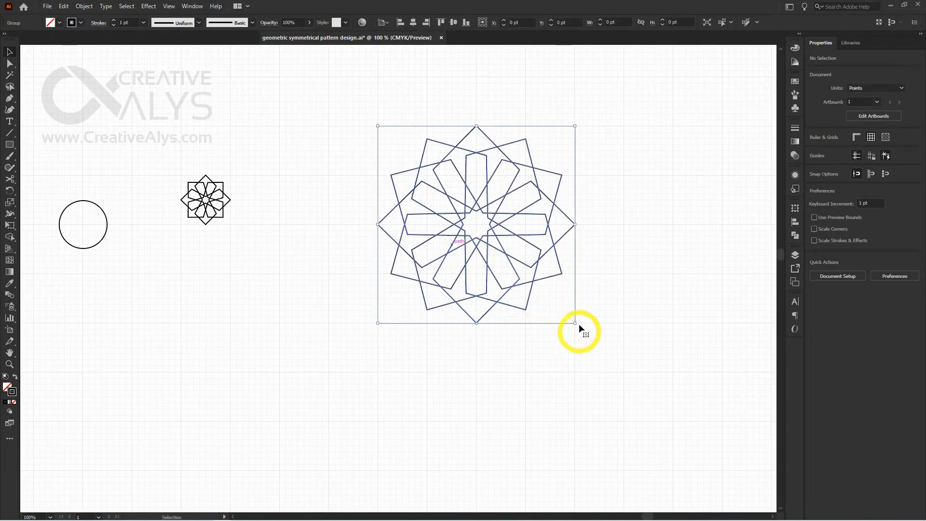
drag(577, 323, 360, 118)
click(434, 242)
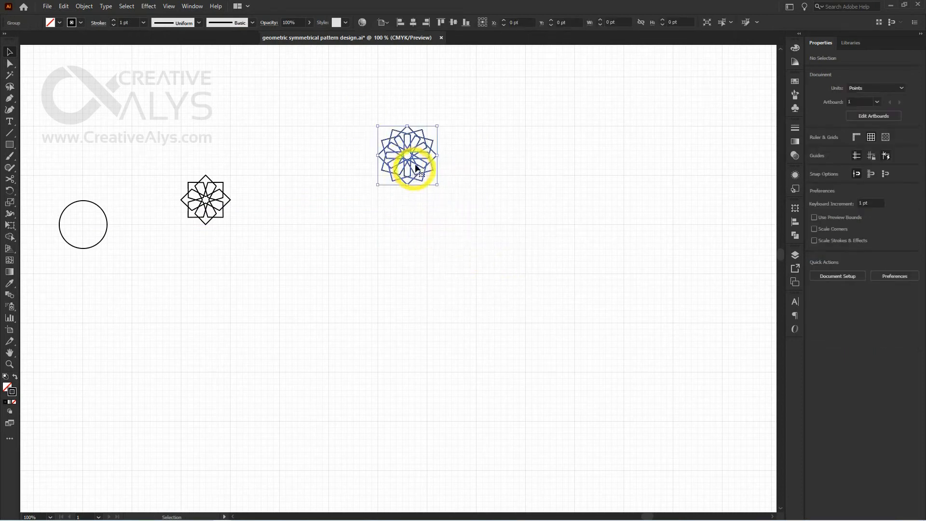
drag(414, 166, 411, 211)
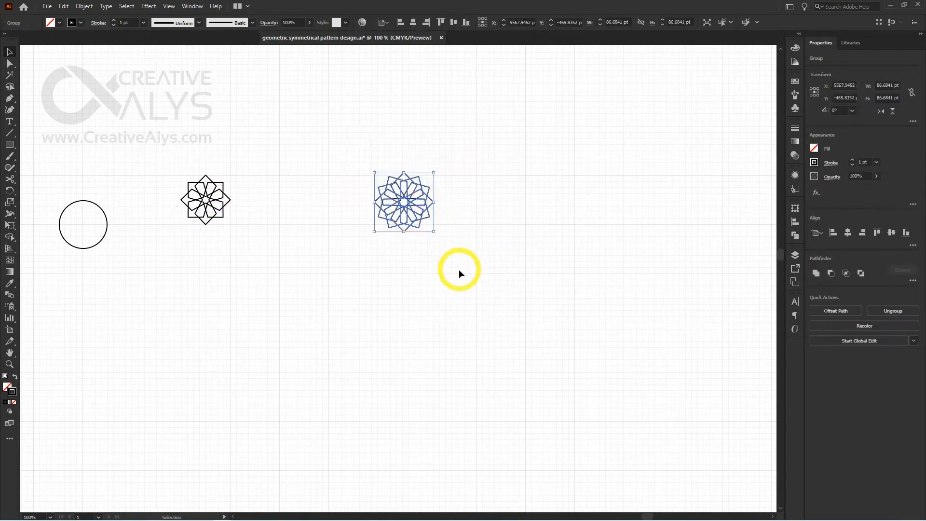
click(459, 269)
Scale the twelve-diamond pattern down proportionally to about 72.4 pt wide, matching one major grid square, and clear the selection
ctrl+click(396, 226)
drag(430, 323, 575, 313)
click(584, 265)
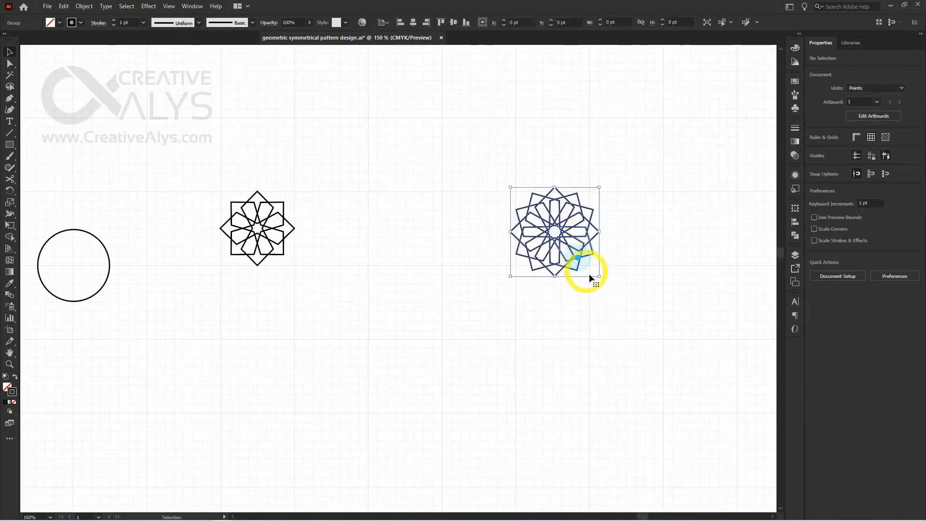
drag(598, 274, 591, 270)
ctrl+click(520, 253)
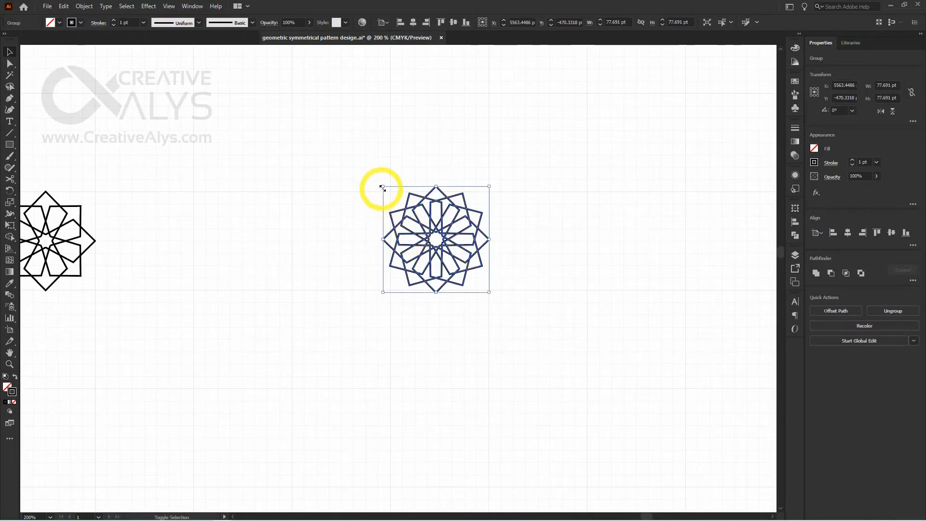
drag(382, 187, 389, 188)
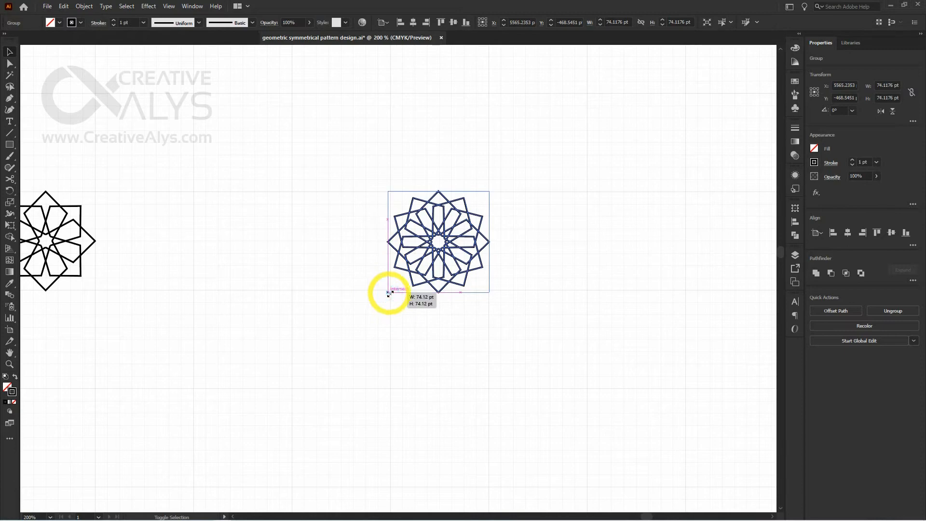
drag(390, 293, 392, 291)
click(444, 330)
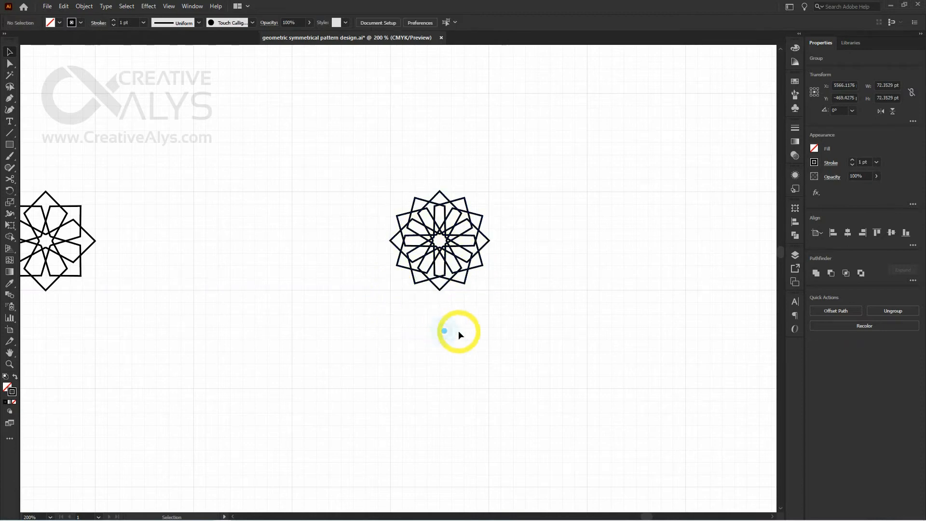
Move the twelve-diamond pattern towards the eight-kite pattern, leaving one major grid square between them, and deselect it
drag(458, 331, 583, 332)
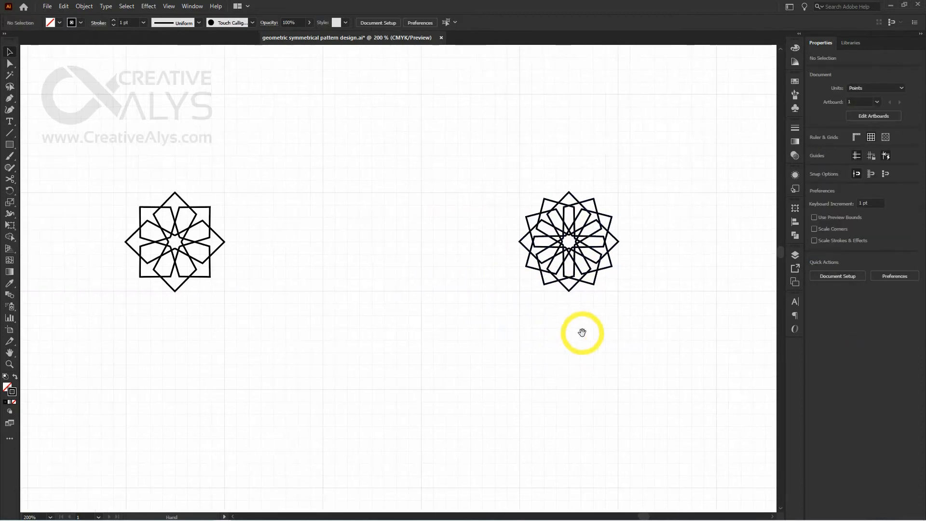
click(602, 261)
click(604, 343)
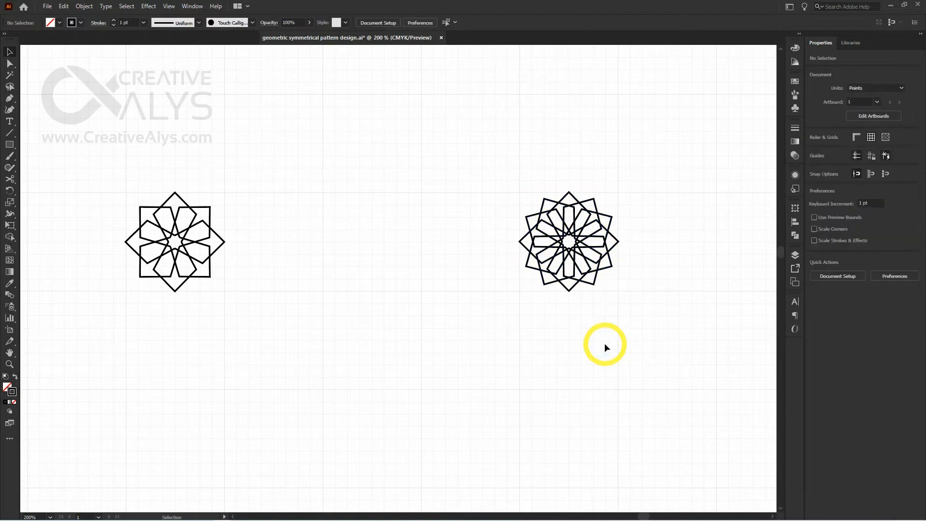
key(ctrl+minus)
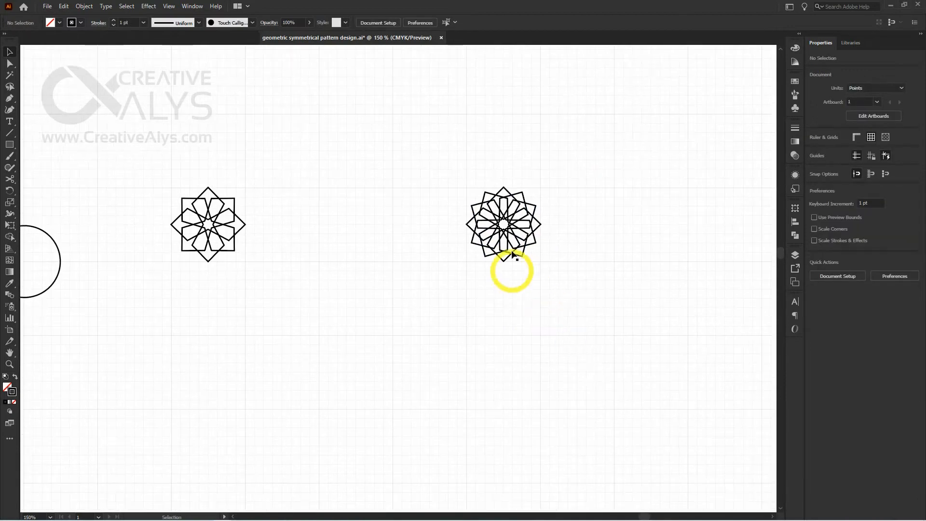
drag(510, 226, 363, 239)
drag(372, 336, 413, 339)
click(415, 333)
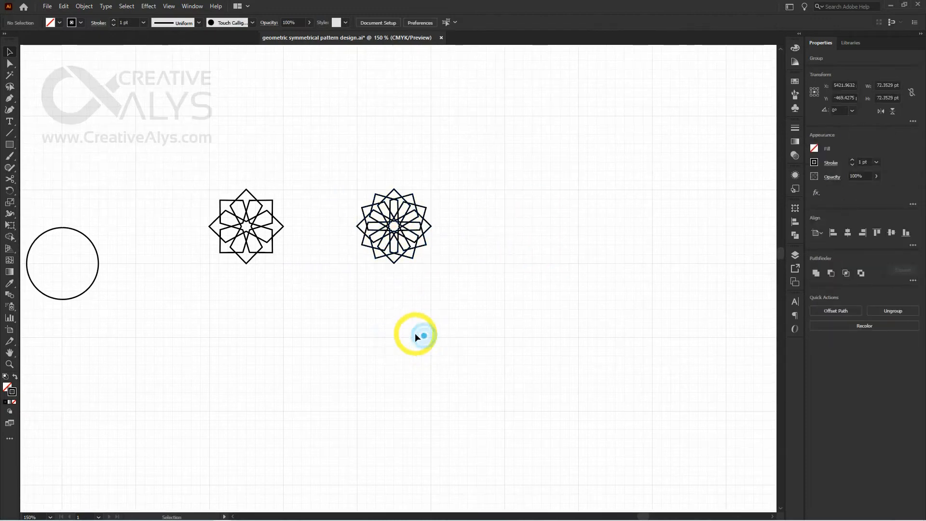
Add the twelve-diamond group and the eight-kite group to the swatches as new pattern swatches
click(396, 245)
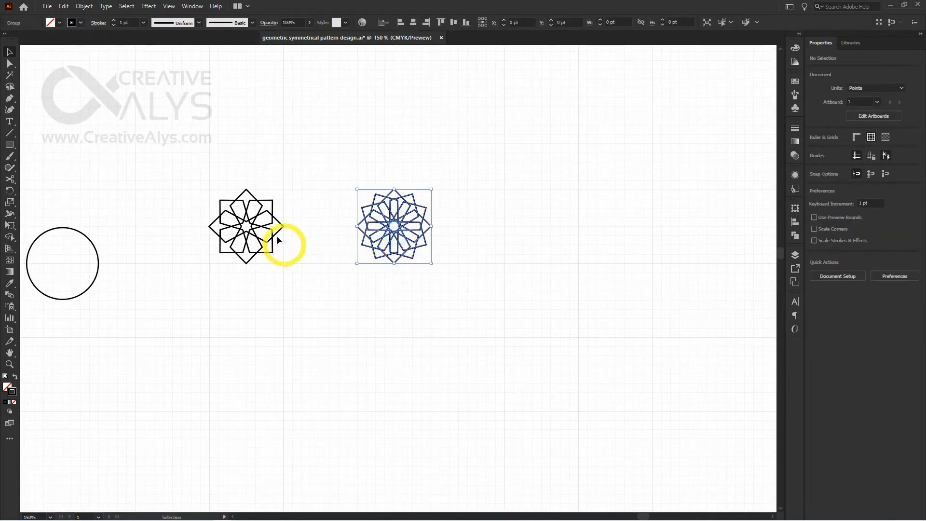
shift+click(267, 227)
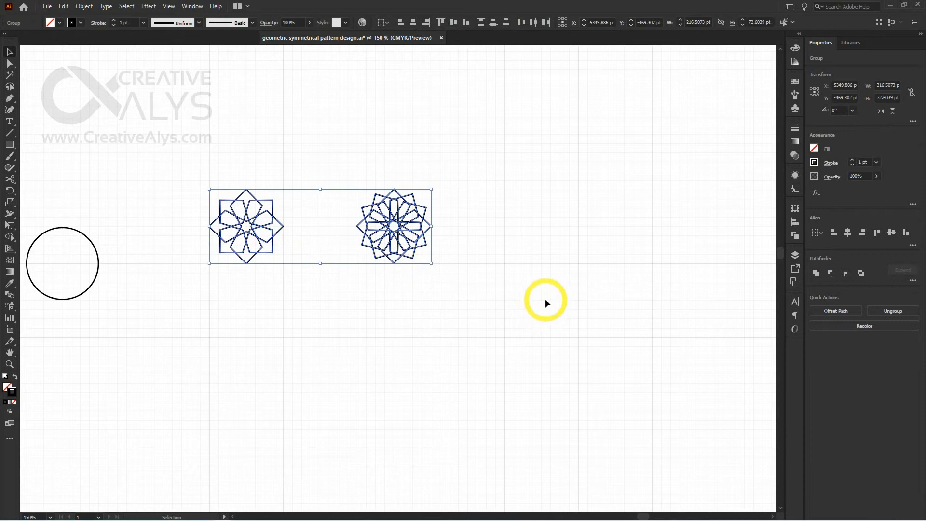
click(795, 82)
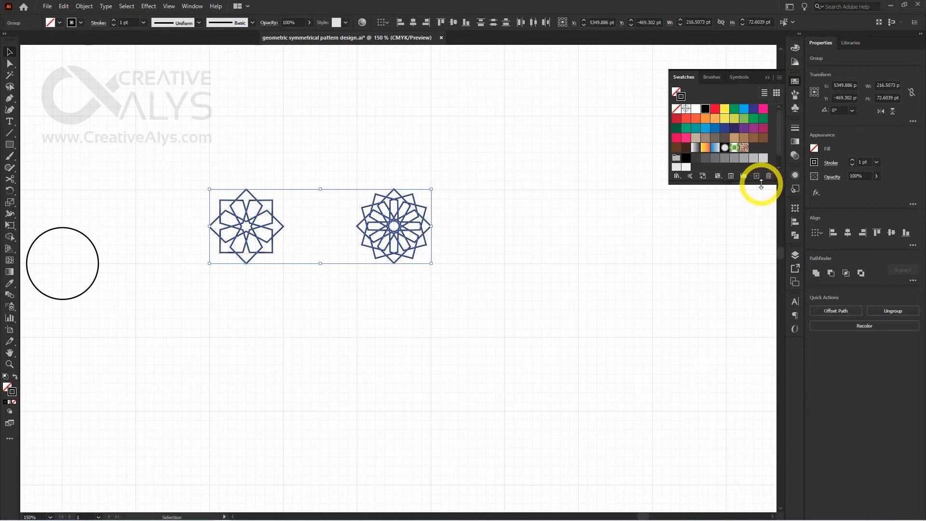
drag(758, 184, 758, 245)
click(413, 297)
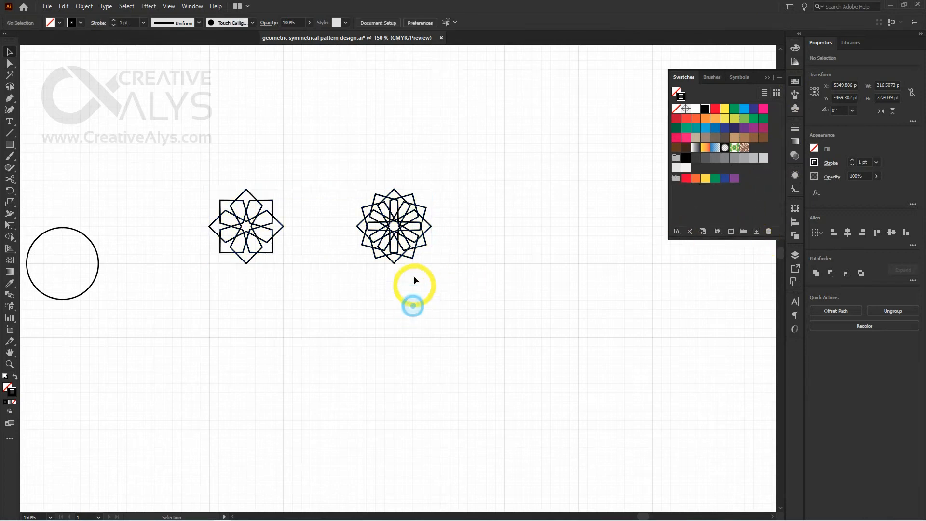
click(409, 248)
drag(409, 248, 720, 206)
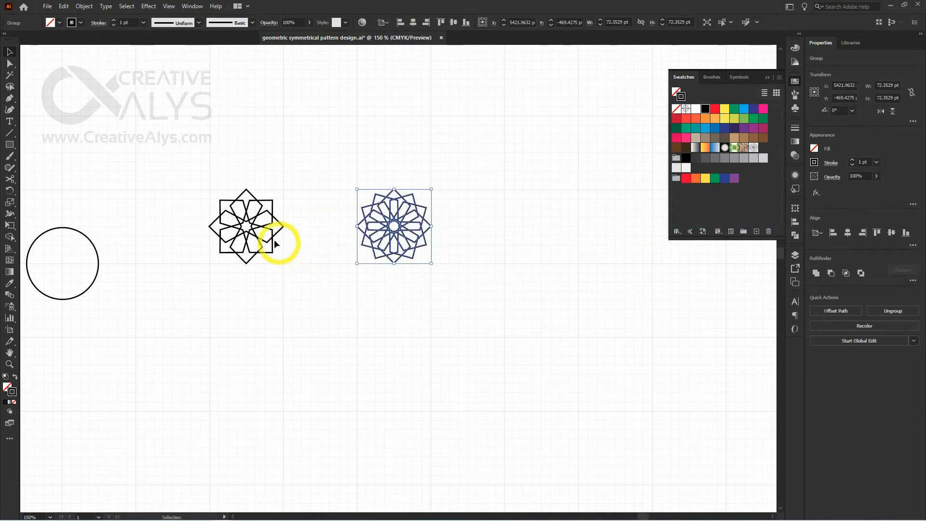
drag(266, 232, 772, 196)
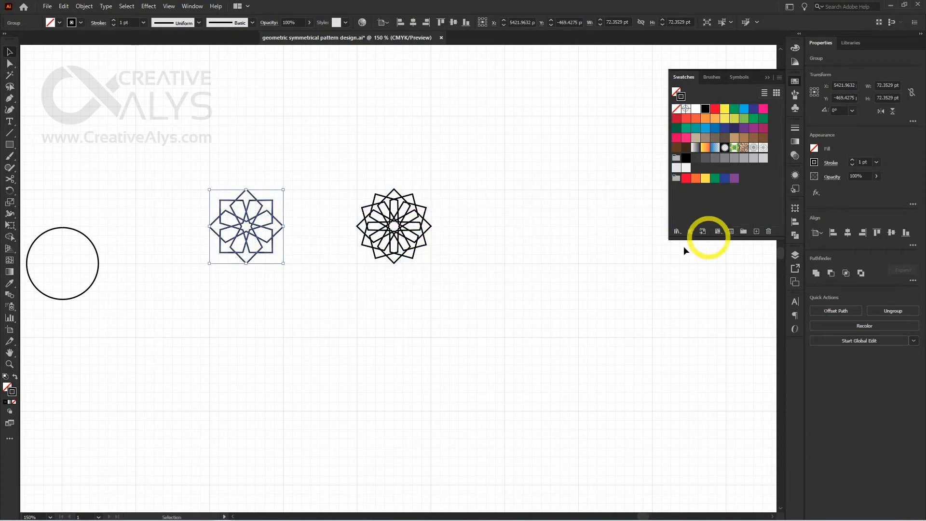
click(528, 271)
Draw a square of about 267.3 pt in the empty area above the two star patterns
key(space)
drag(512, 232, 332, 442)
drag(347, 246, 389, 279)
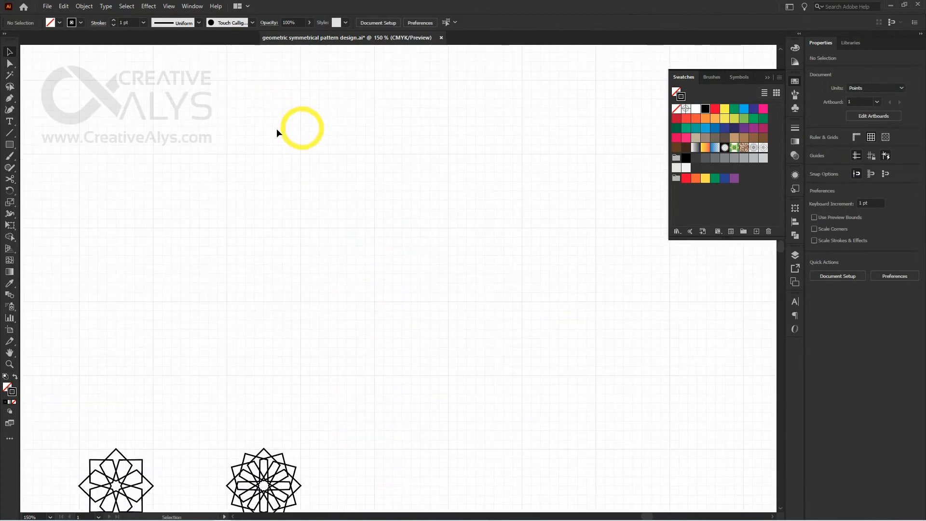
click(11, 146)
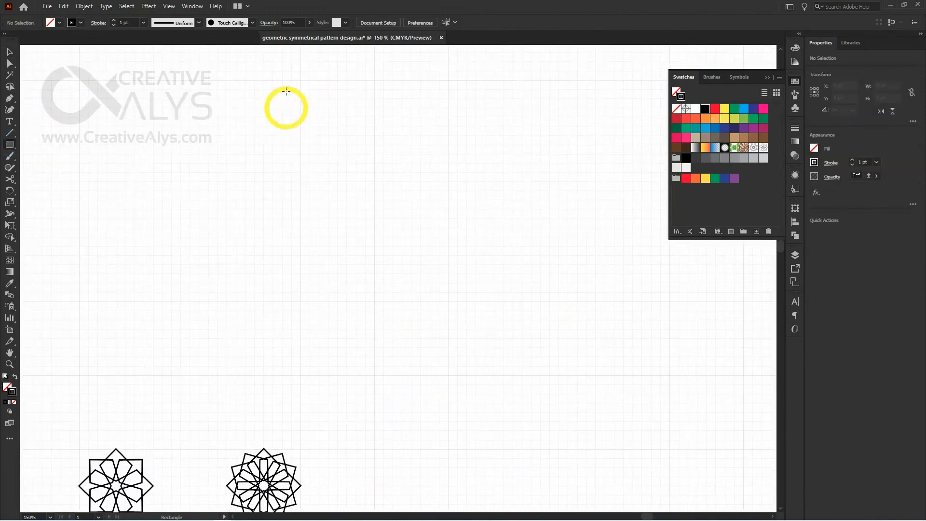
drag(285, 84, 558, 326)
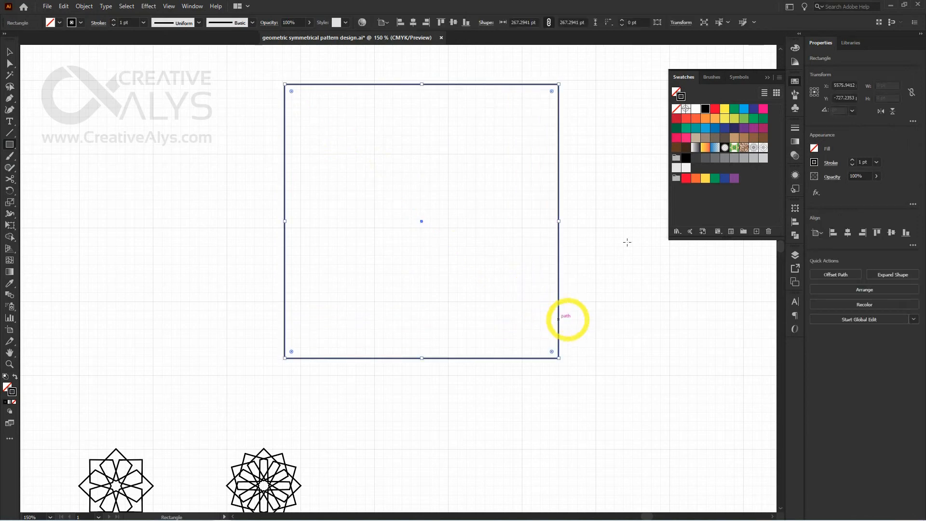
Give the square a white stroke and fill it with the twelve-diamond pattern swatch
click(676, 111)
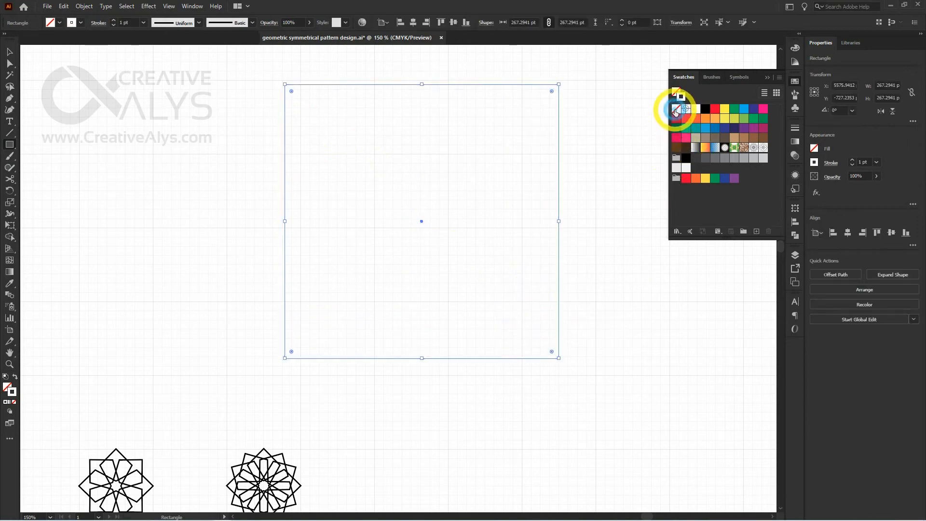
click(755, 149)
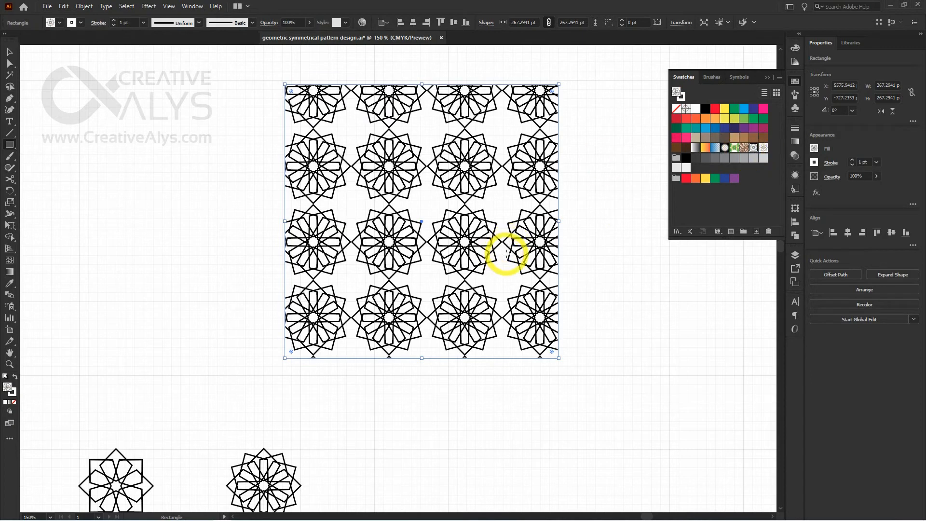
key(v)
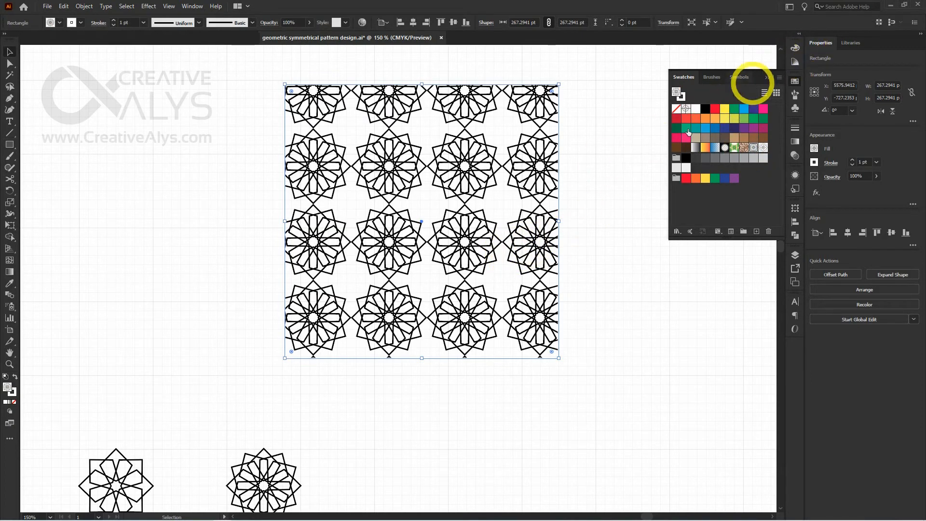
Stretch the pattern-filled rectangle on its right, left and upper sides to about 312.5 by 276.2 pt
drag(557, 221, 596, 221)
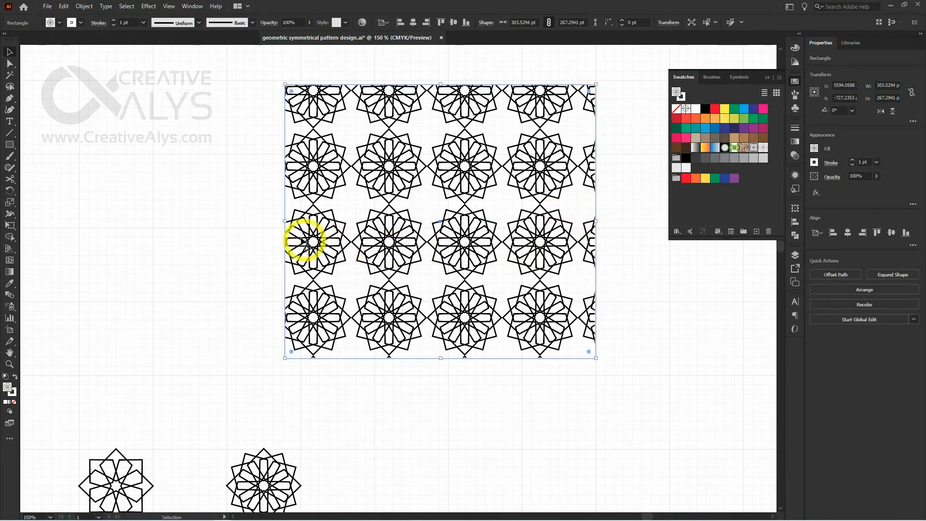
drag(285, 221, 227, 221)
drag(411, 85, 411, 75)
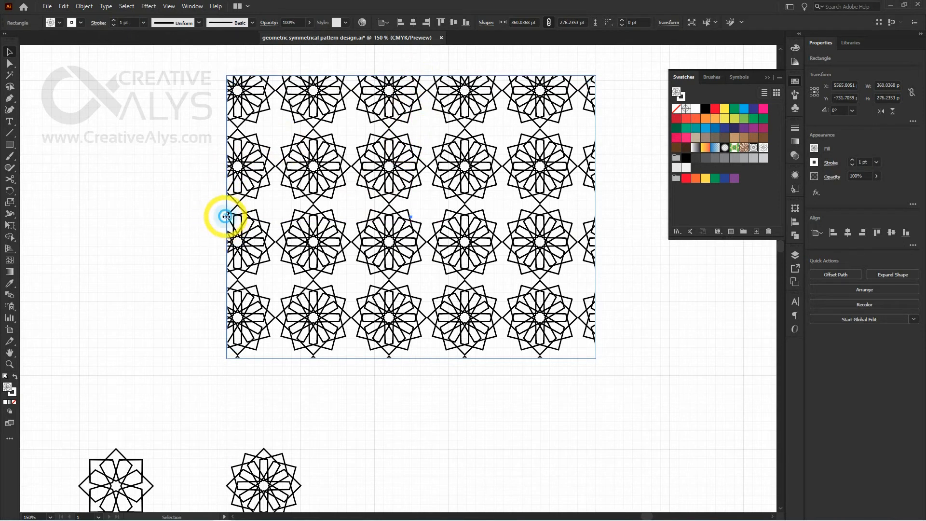
drag(227, 217, 274, 217)
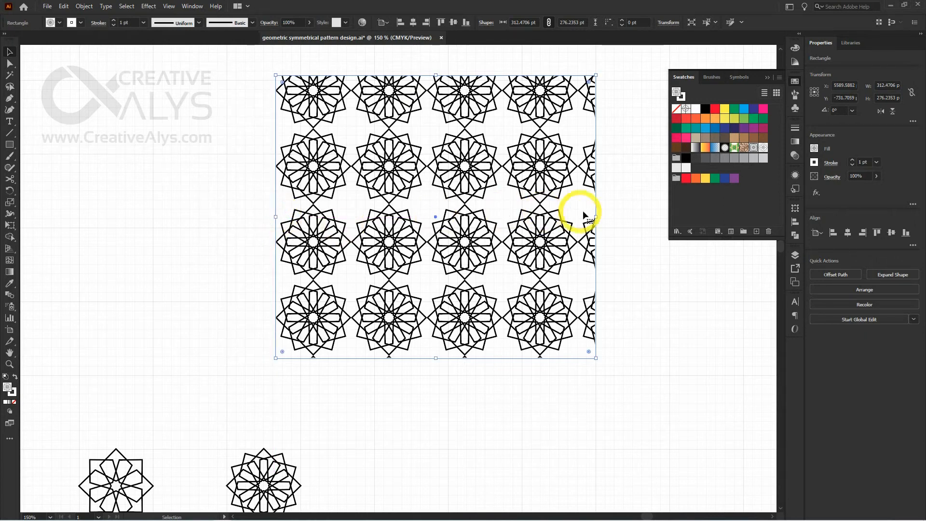
Adjust the pattern-filled rectangle's edges to about 295.5 by 295.5 pt so it frames four rows of four whole star motifs
drag(595, 216, 579, 216)
drag(426, 360, 426, 355)
drag(426, 76, 425, 54)
drag(446, 127, 444, 167)
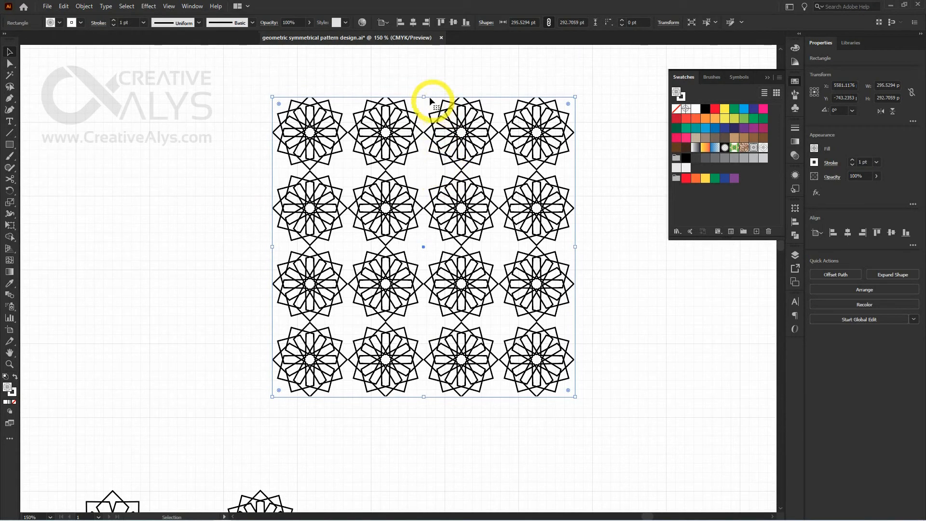
drag(423, 95, 424, 95)
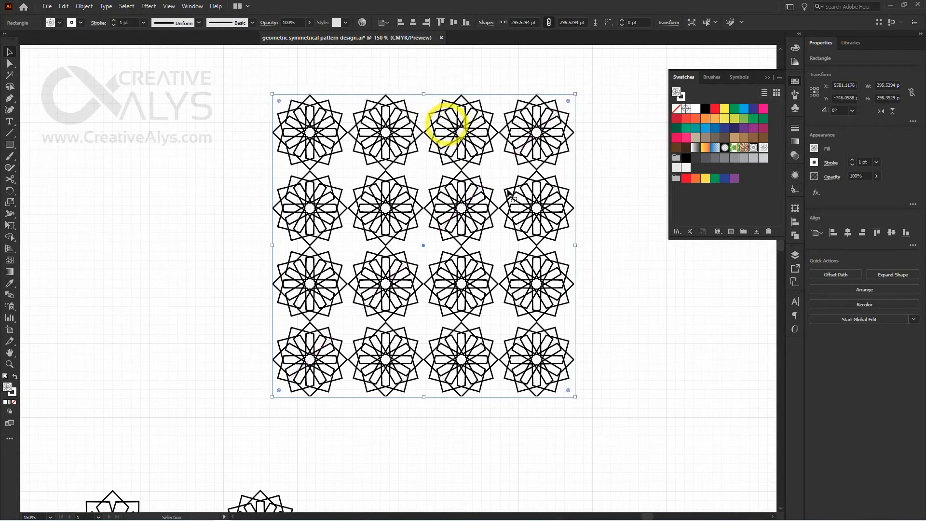
Duplicate the twelve-diamond patterned square about 323 pt to its right
drag(629, 298, 413, 275)
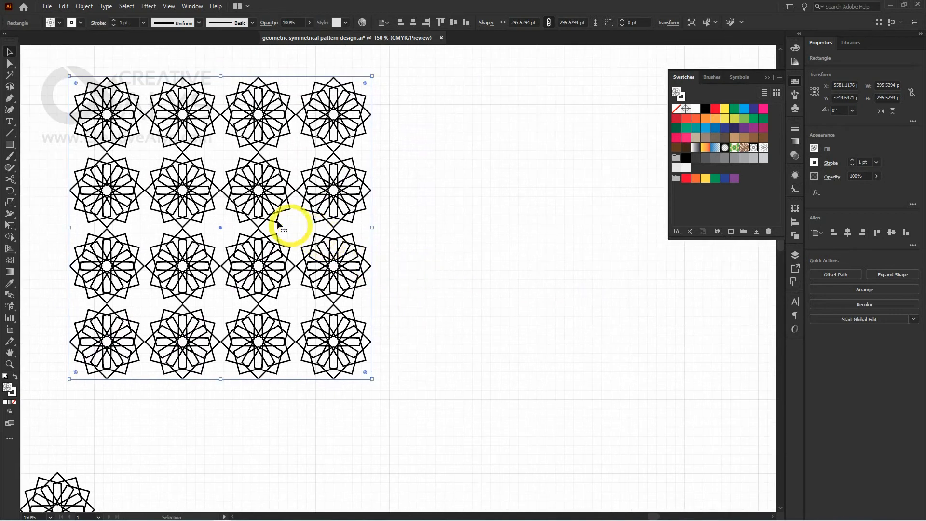
drag(257, 222, 575, 219)
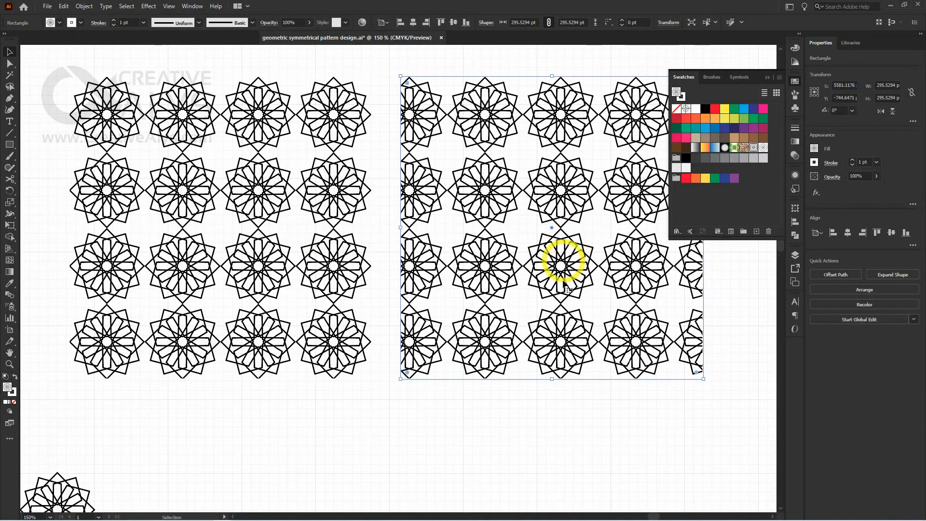
drag(562, 260, 455, 275)
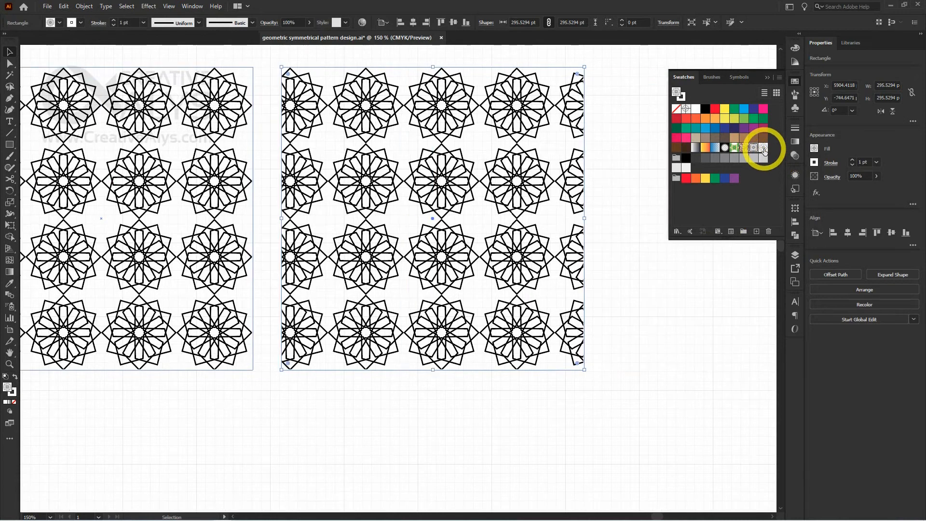
Fill the duplicated square with the eight-kite pattern swatch and move it about 45 pt right so it frames whole motifs
click(763, 148)
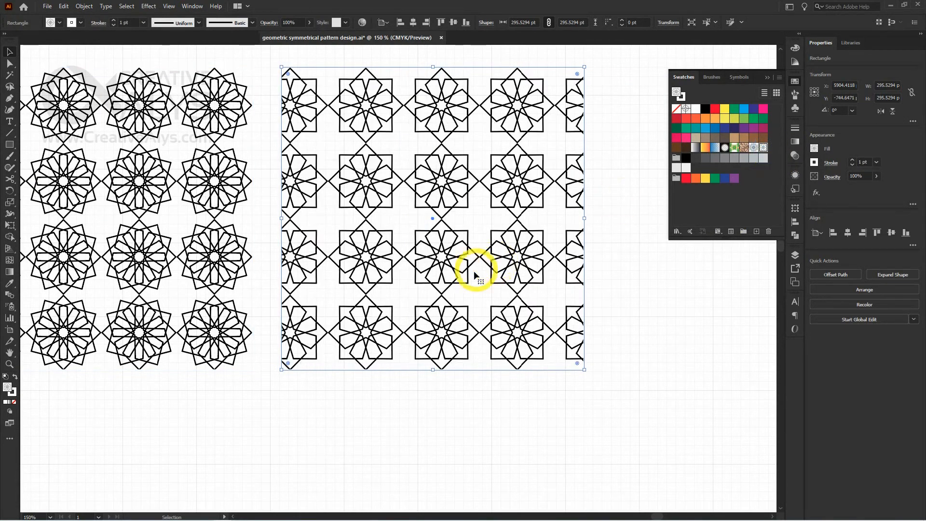
drag(423, 265, 468, 265)
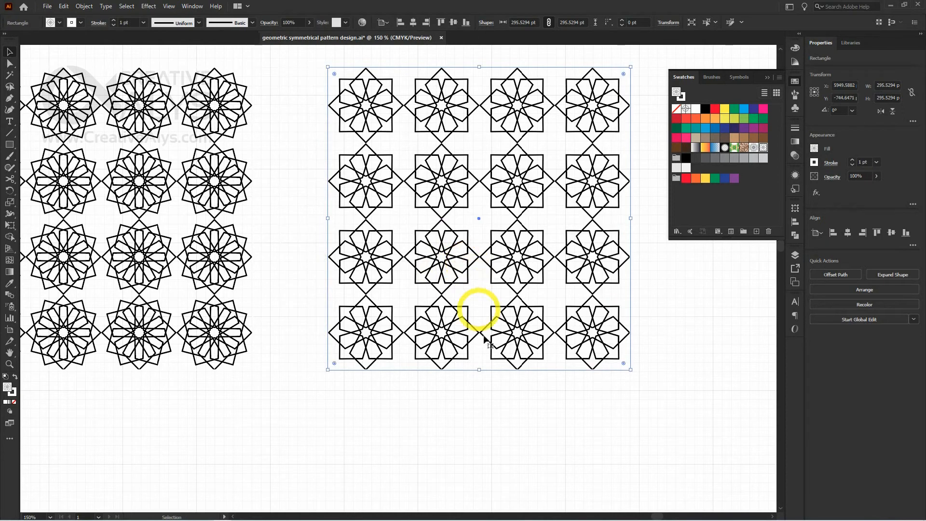
click(481, 411)
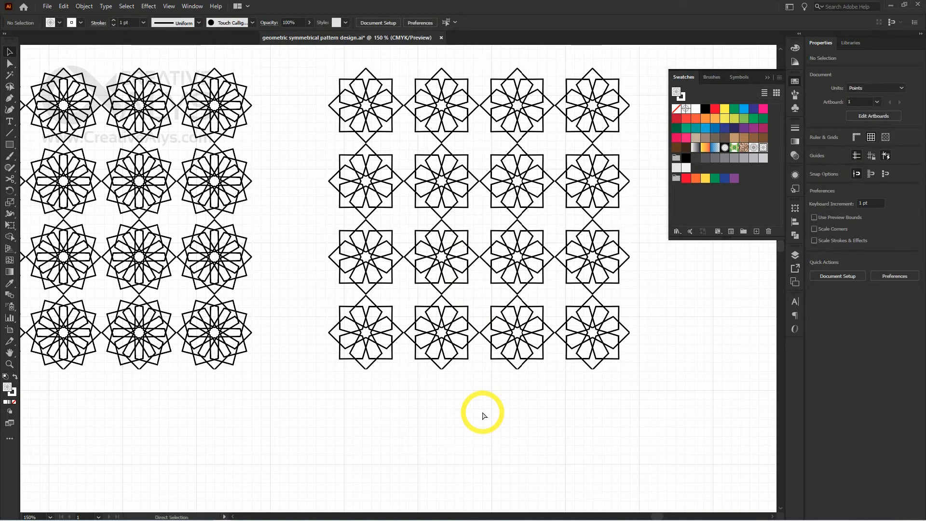
Bring both pattern-filled squares and the original motifs into view and save the document
key(ctrl+minus)
key(space)
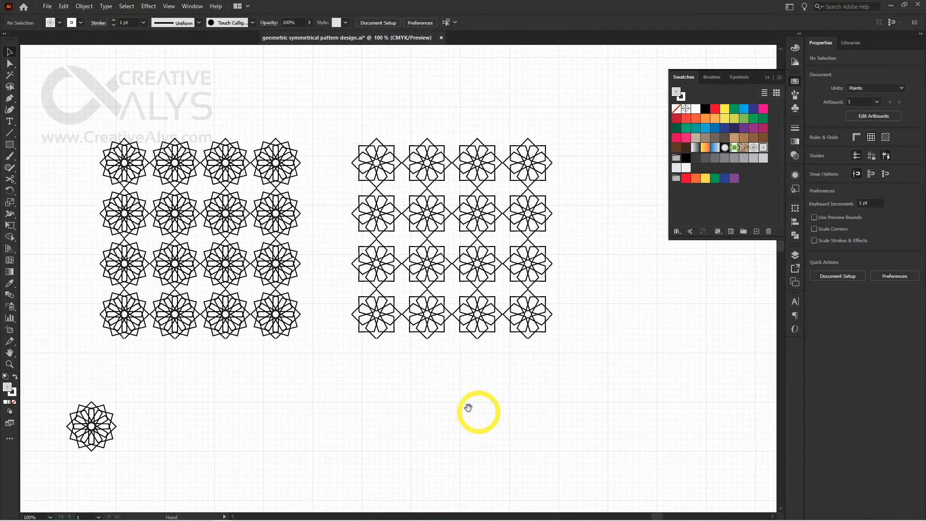
drag(469, 407, 527, 357)
key(space)
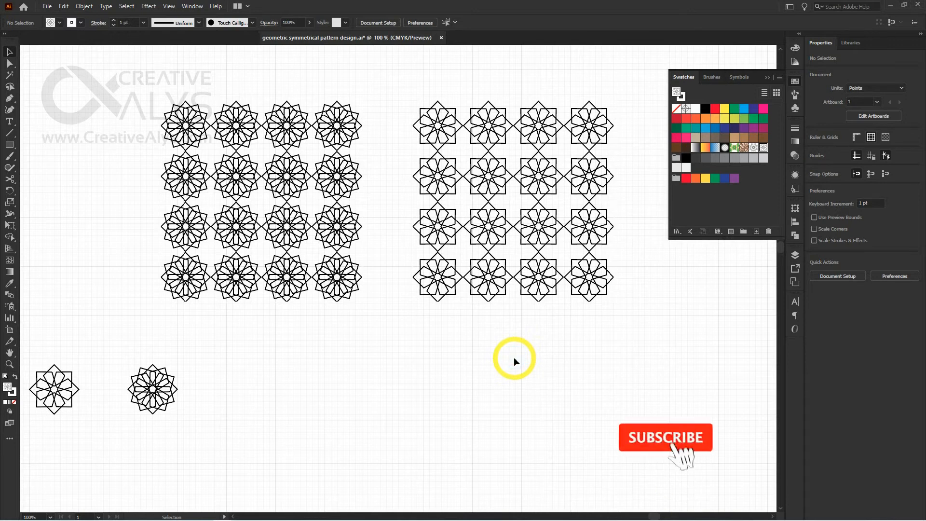
key(ctrl+s)
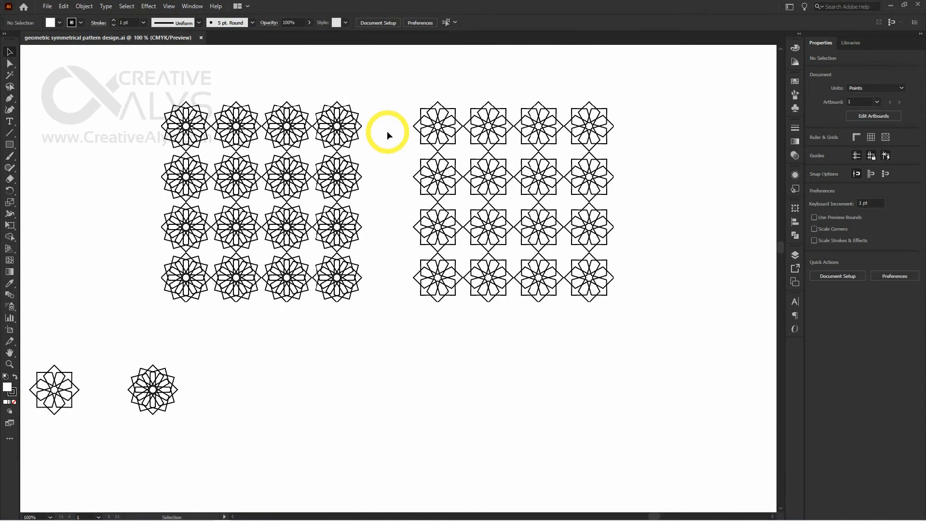
Draw a square about 72.35 by 72.35 pt that exactly frames the original twelve-diamond star motif
click(326, 249)
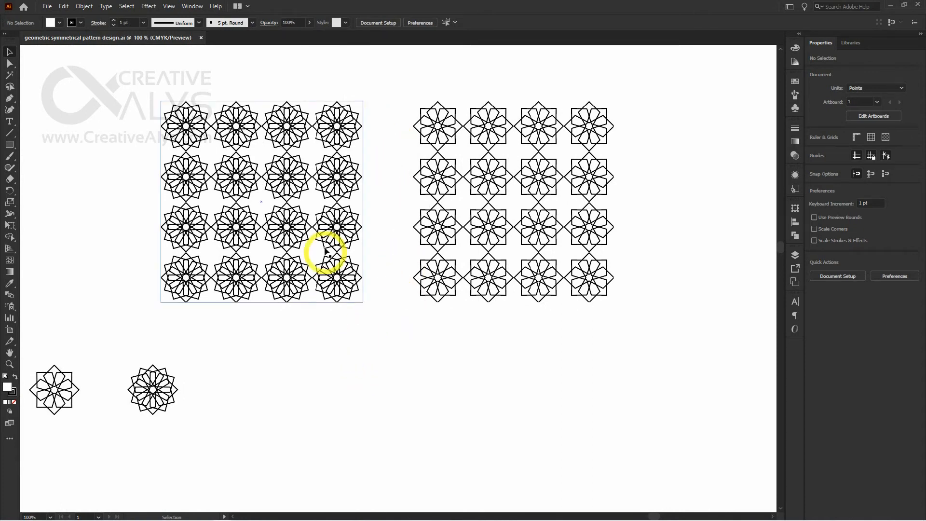
drag(308, 366, 366, 305)
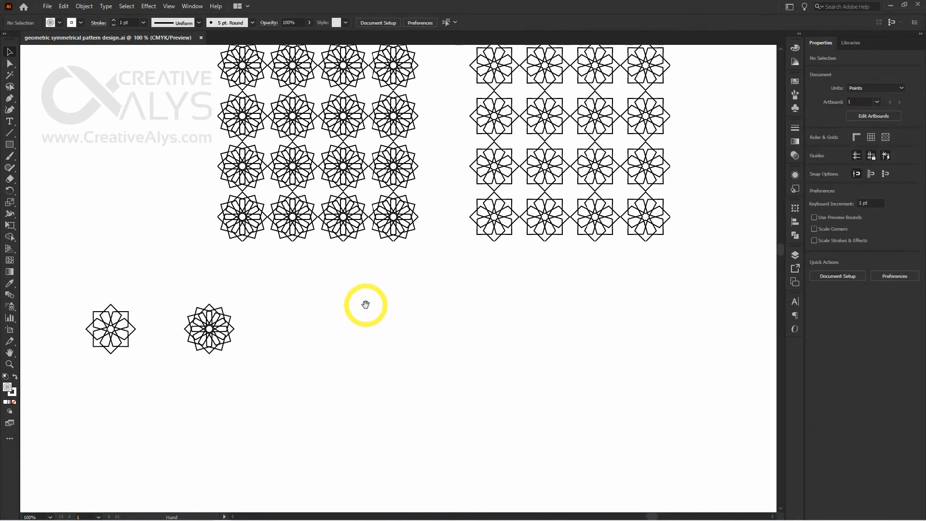
click(210, 340)
click(218, 317)
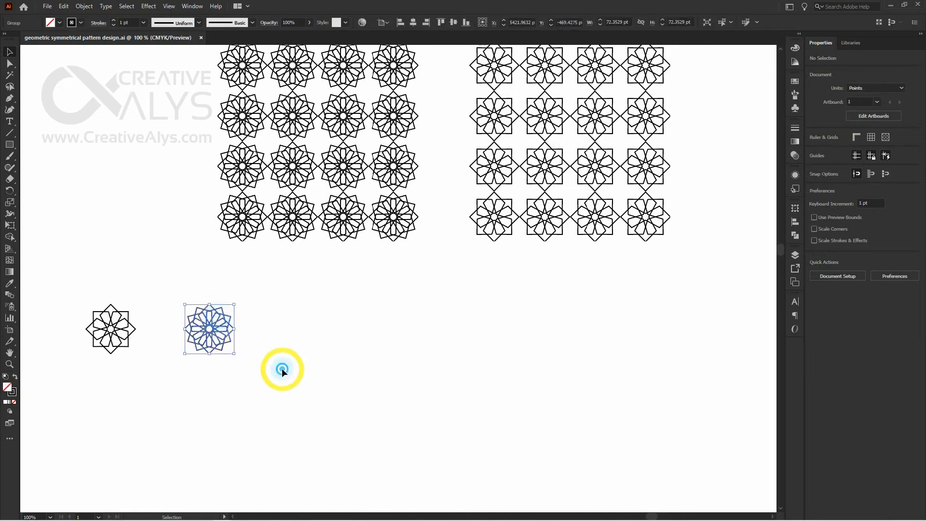
ctrl+click(238, 316)
ctrl+click(374, 291)
ctrl+click(385, 289)
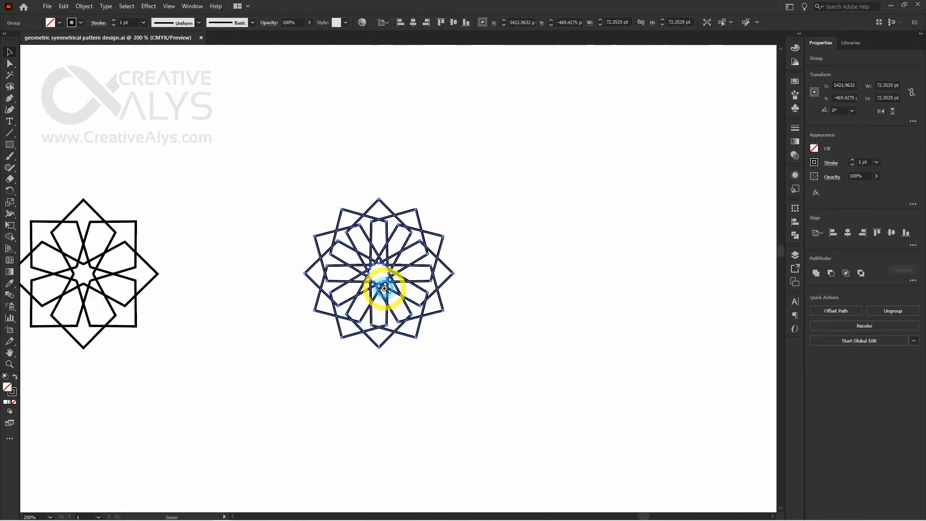
click(502, 341)
ctrl+click(414, 291)
drag(486, 340, 521, 337)
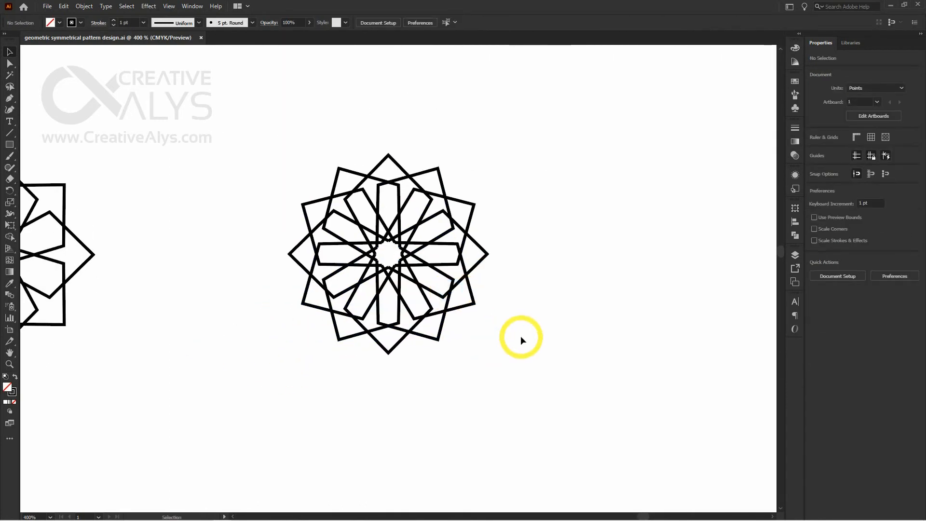
key(m)
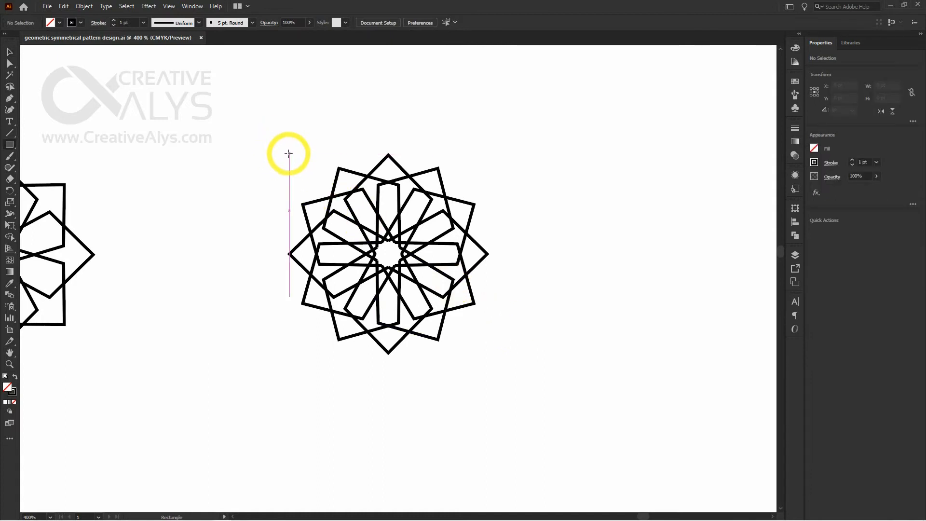
drag(289, 155, 487, 352)
key(v)
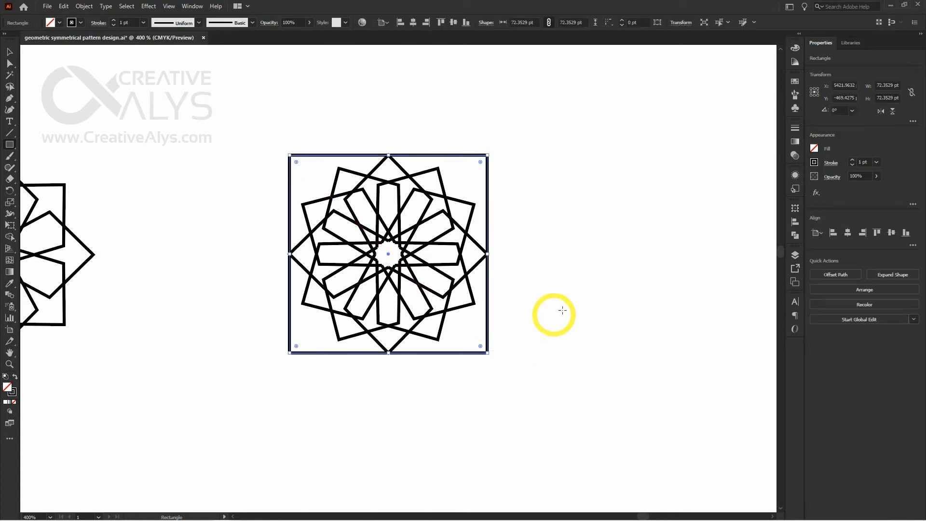
Fill the square around the twelve-diamond motif with 100% cyan and remove its stroke
click(795, 82)
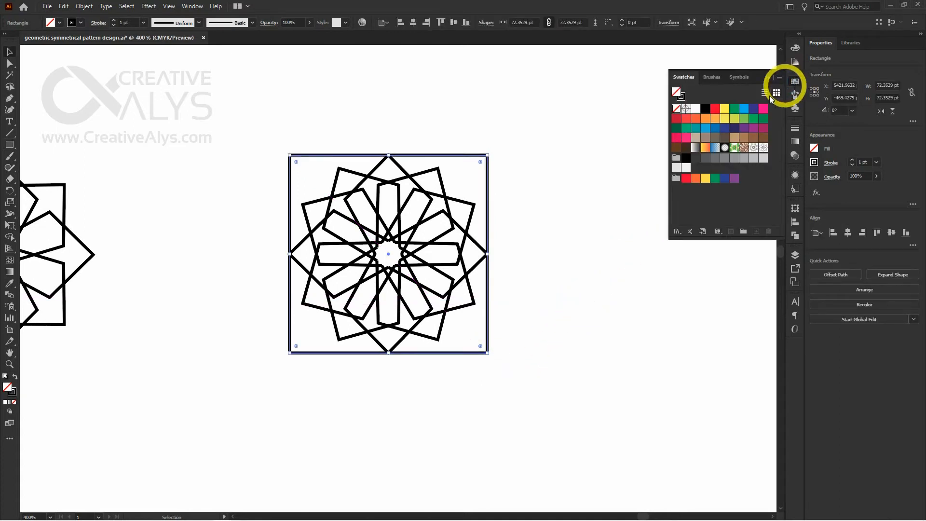
click(794, 47)
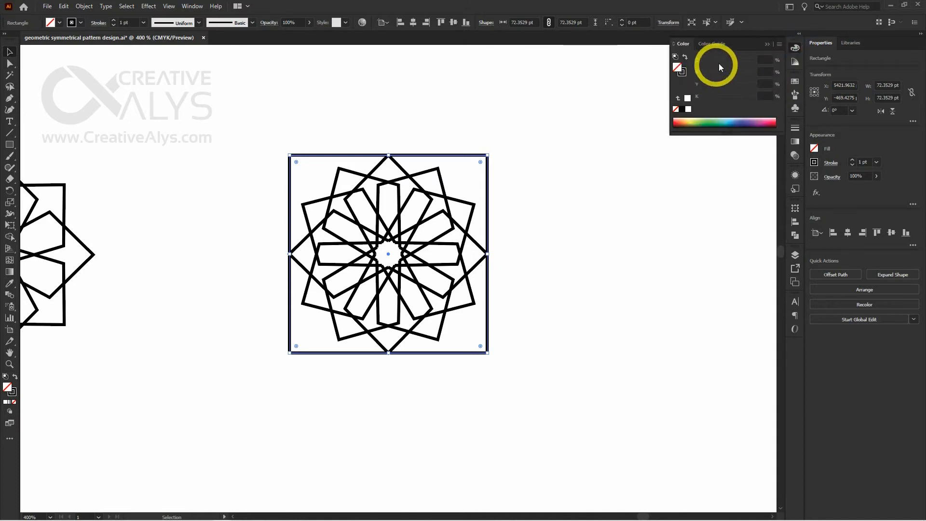
drag(719, 61, 775, 60)
click(682, 72)
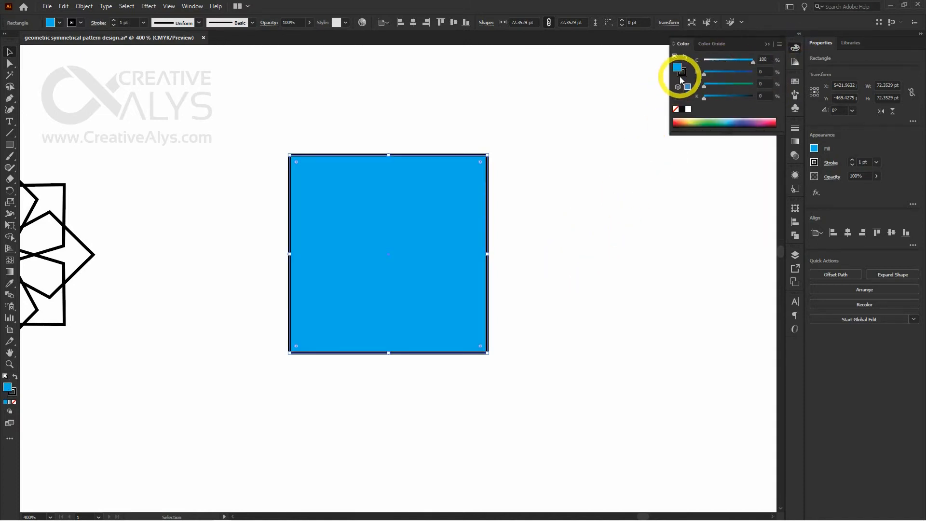
click(675, 109)
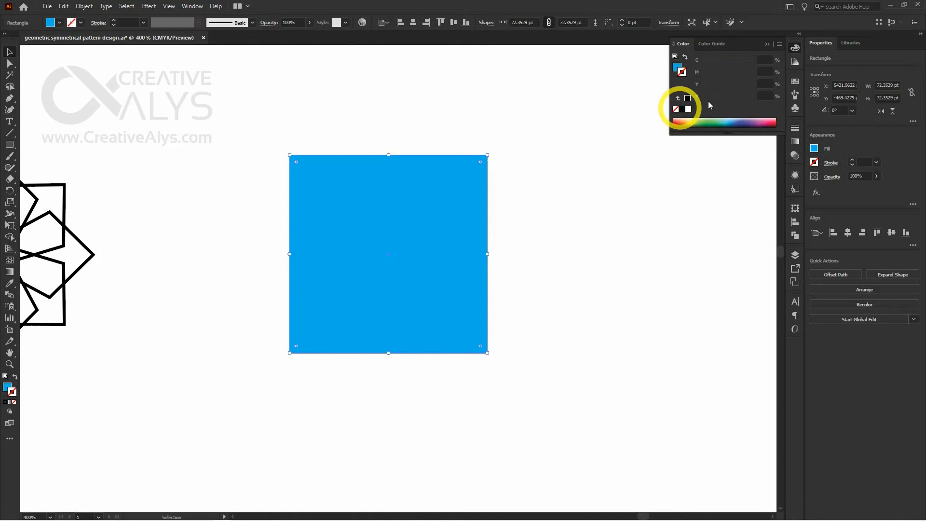
click(795, 47)
Send the cyan square to the back, behind the twelve-diamond star motif
click(601, 248)
click(432, 266)
click(558, 266)
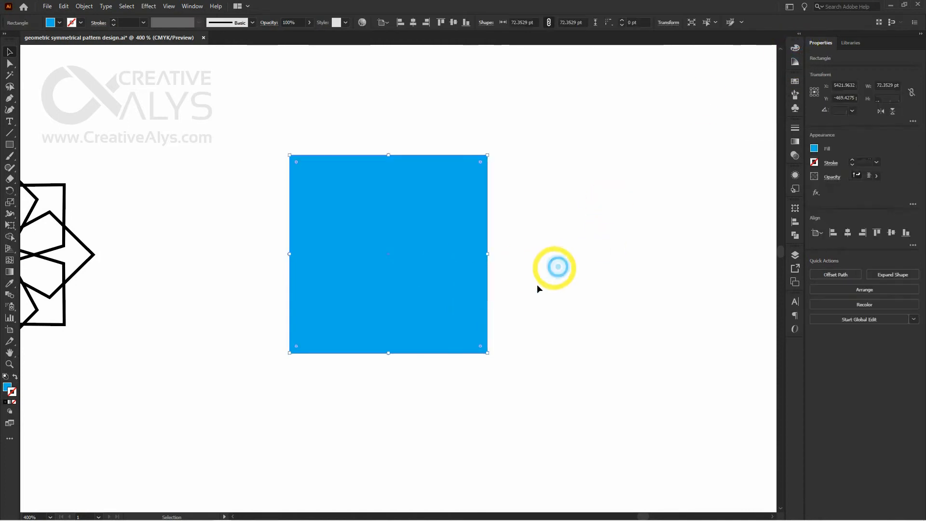
drag(418, 268, 502, 270)
key(ctrl+z)
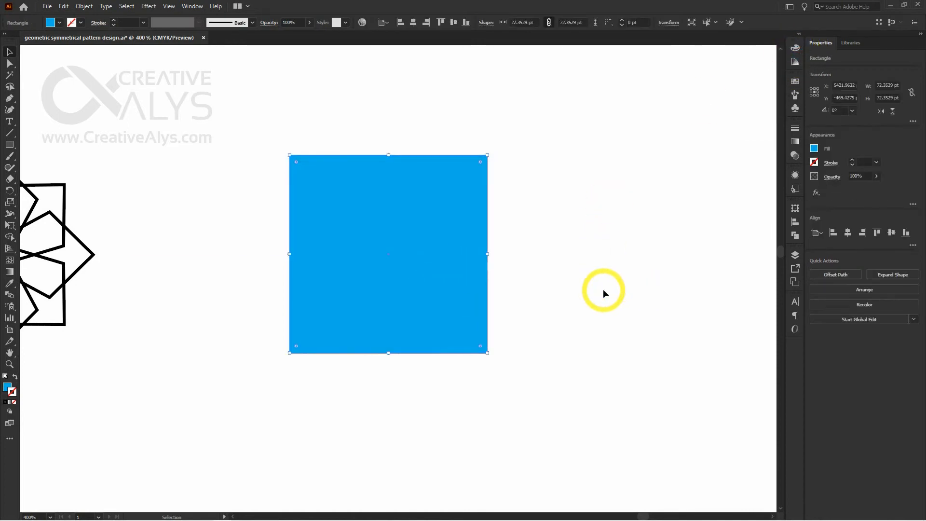
key(ctrl+shift+bracketleft)
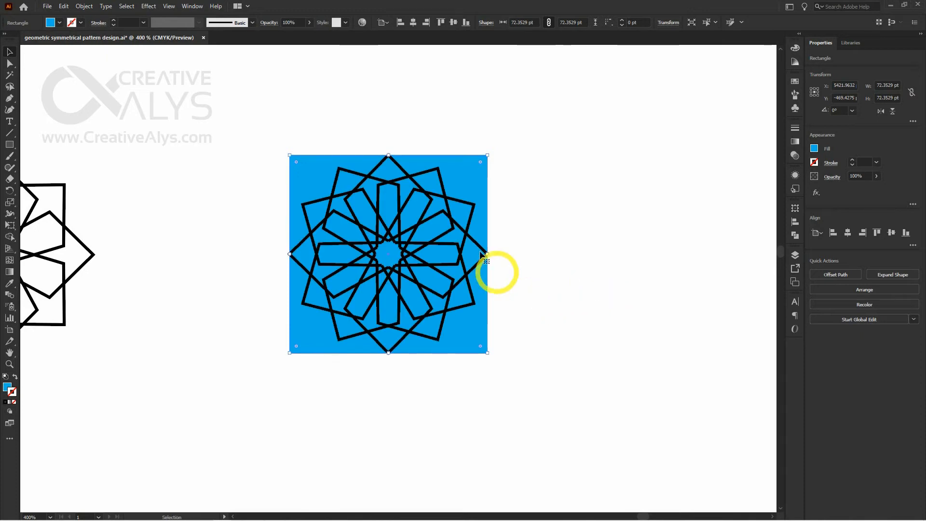
Set the stroke color of the twelve-diamond star motif to white
click(472, 240)
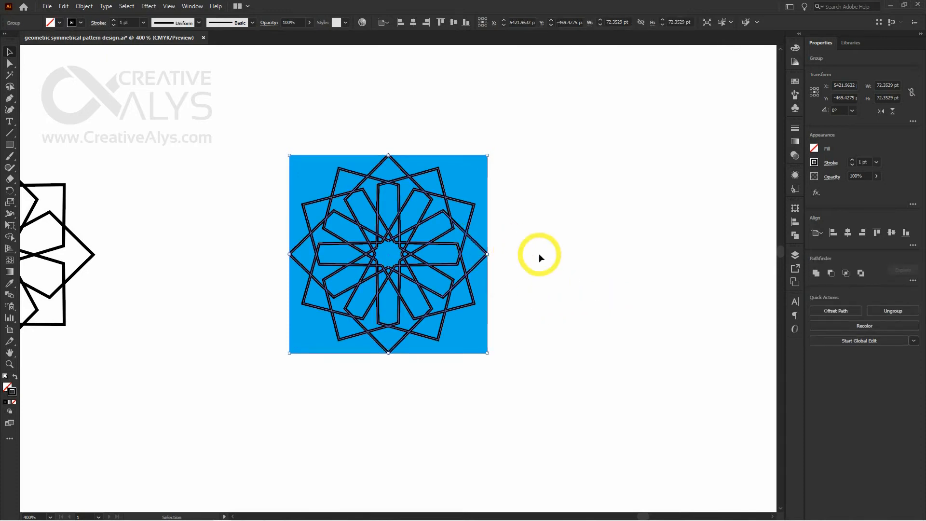
click(795, 47)
click(689, 110)
click(582, 247)
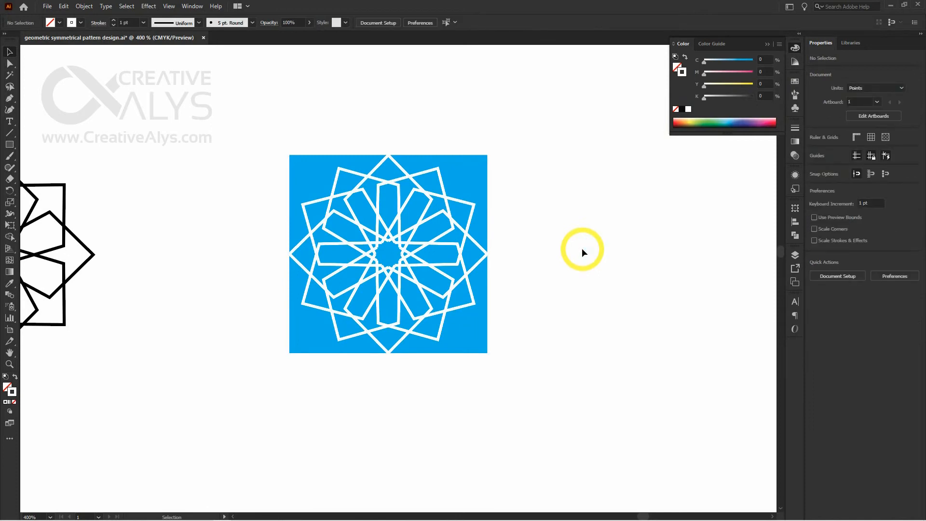
Copy the cyan square over to the eight-kite motif and align their centers horizontally and vertically
key(space)
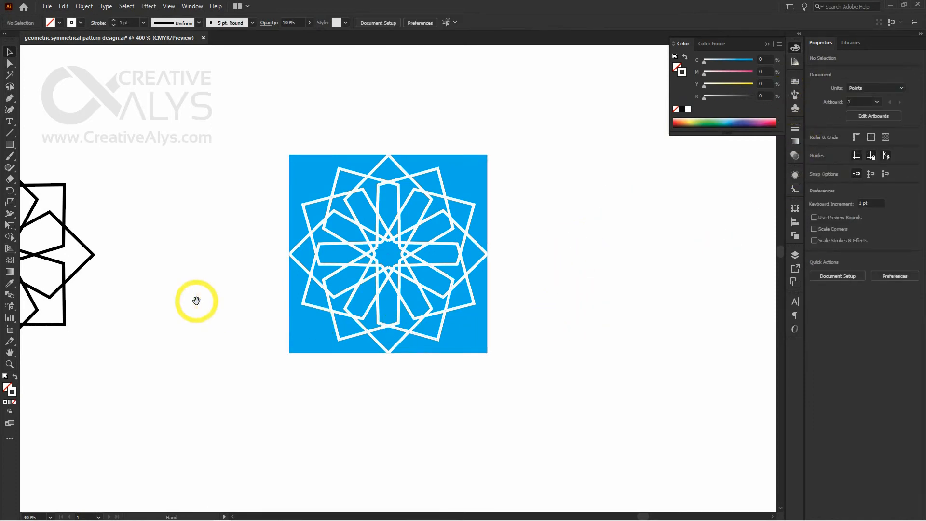
drag(197, 301, 362, 304)
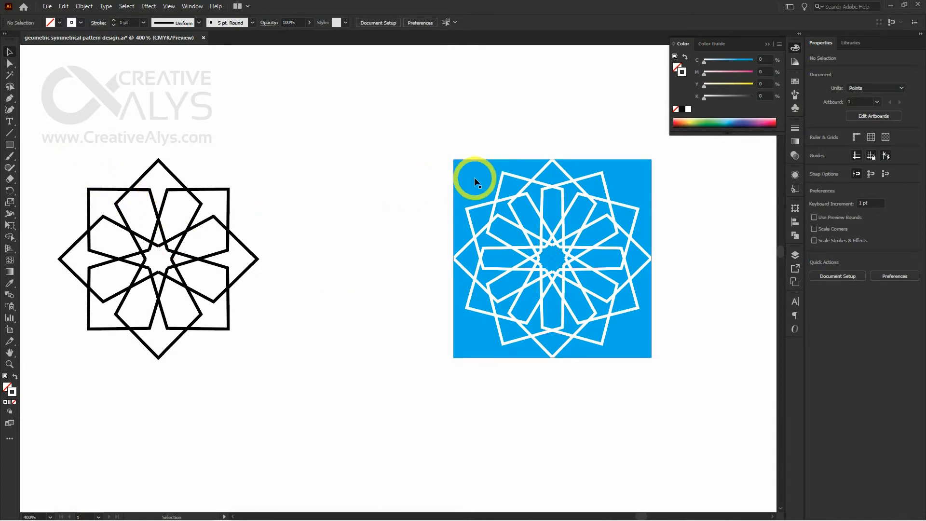
alt+drag(474, 177, 263, 177)
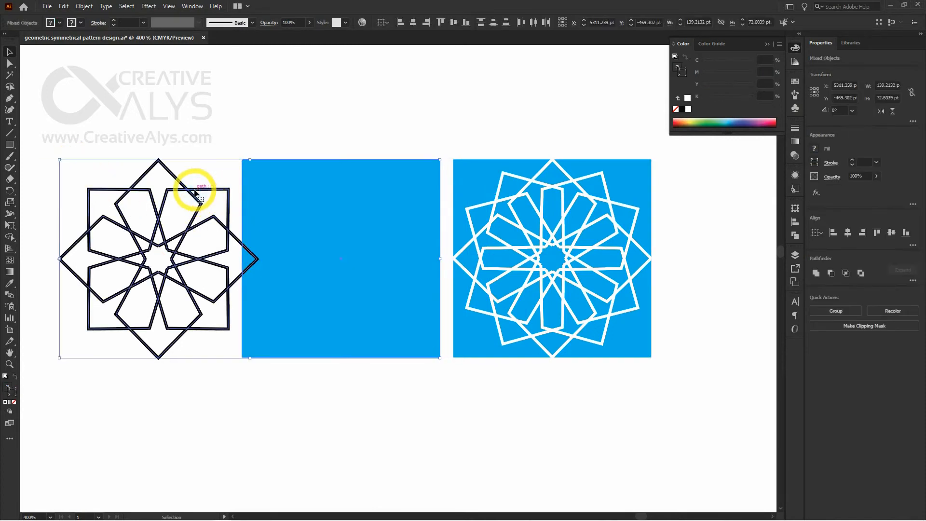
shift+click(192, 192)
click(847, 233)
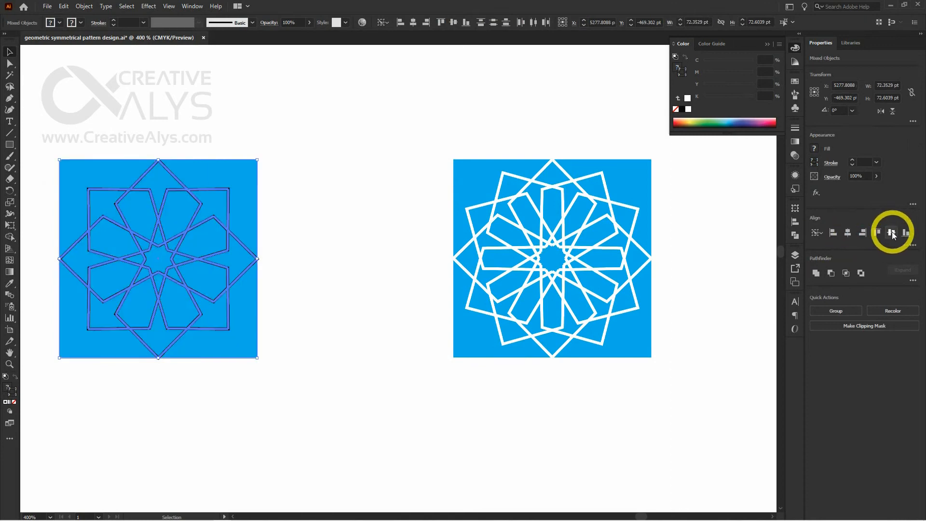
click(891, 233)
Recolor the square behind the eight-kite motif to red with C 0, M 100, Y 100, K 0
click(250, 198)
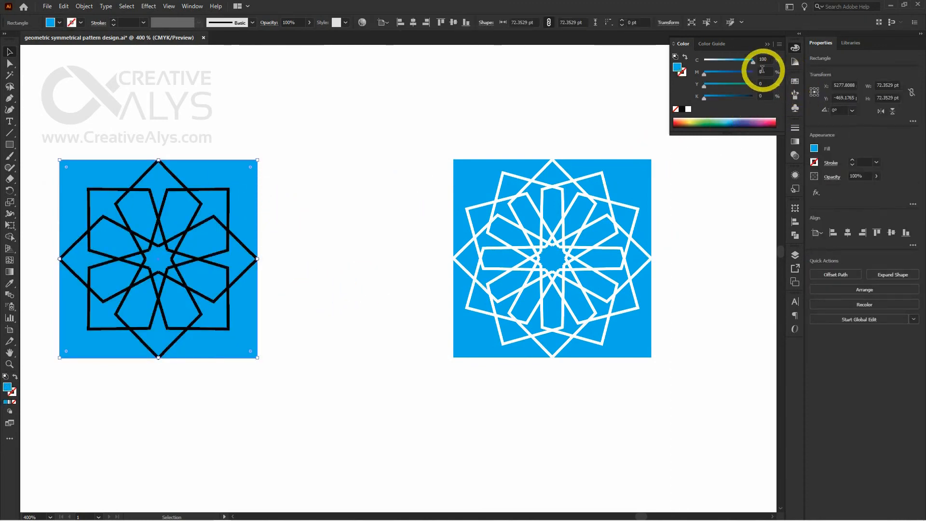
drag(705, 73, 762, 73)
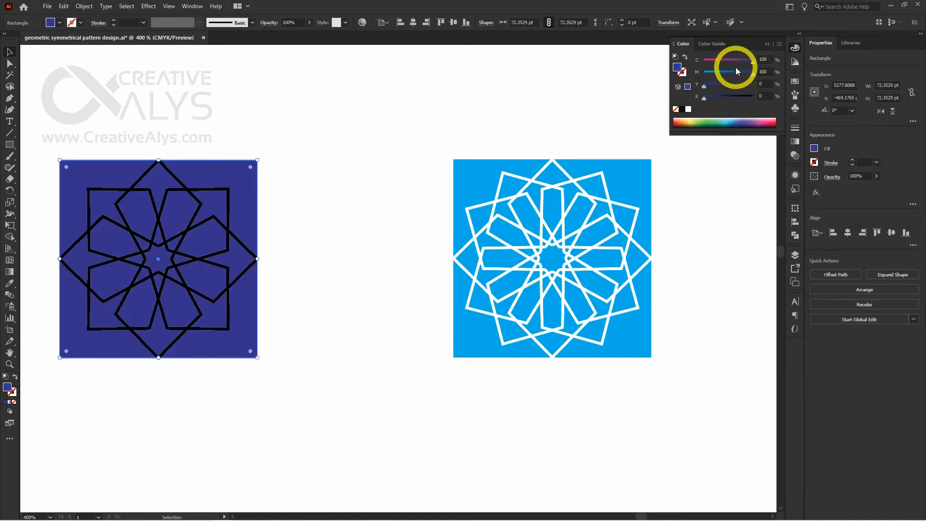
drag(751, 62, 755, 85)
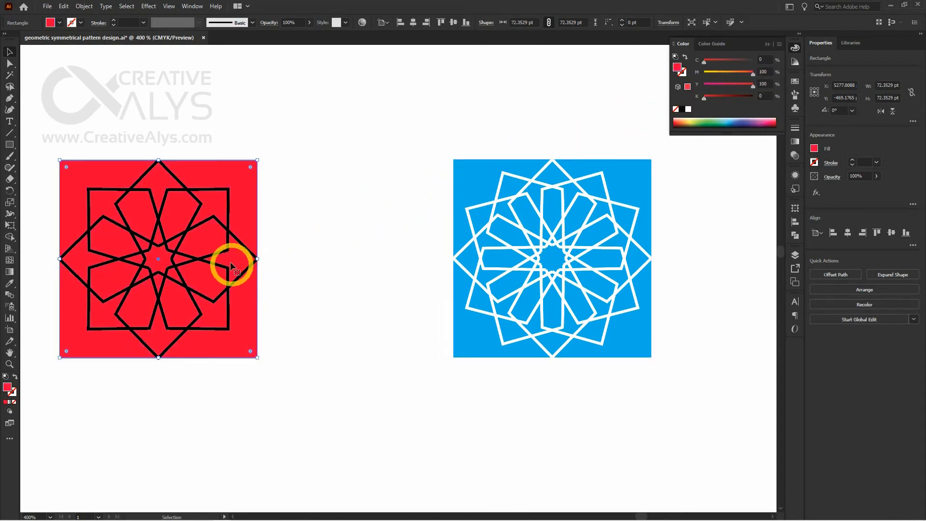
Set the stroke color of the eight-kite motif on the red square to white
click(241, 247)
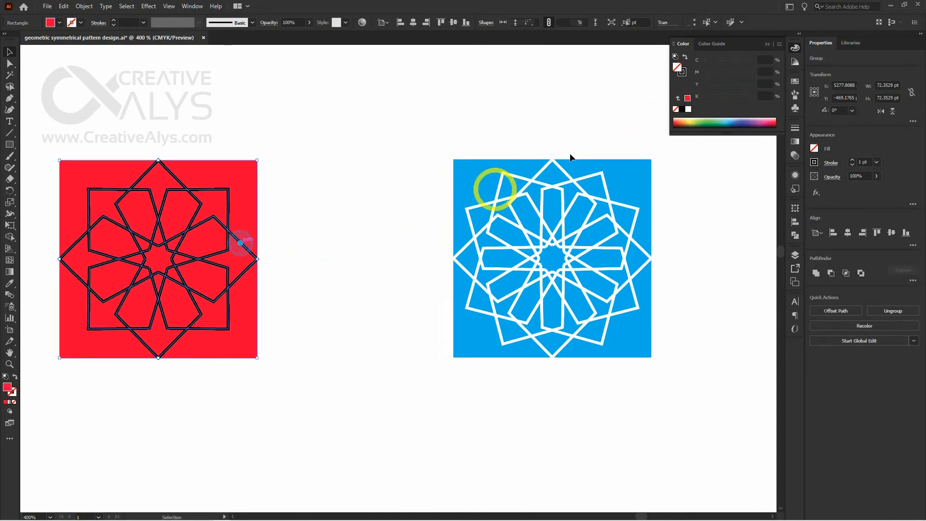
click(688, 109)
click(377, 254)
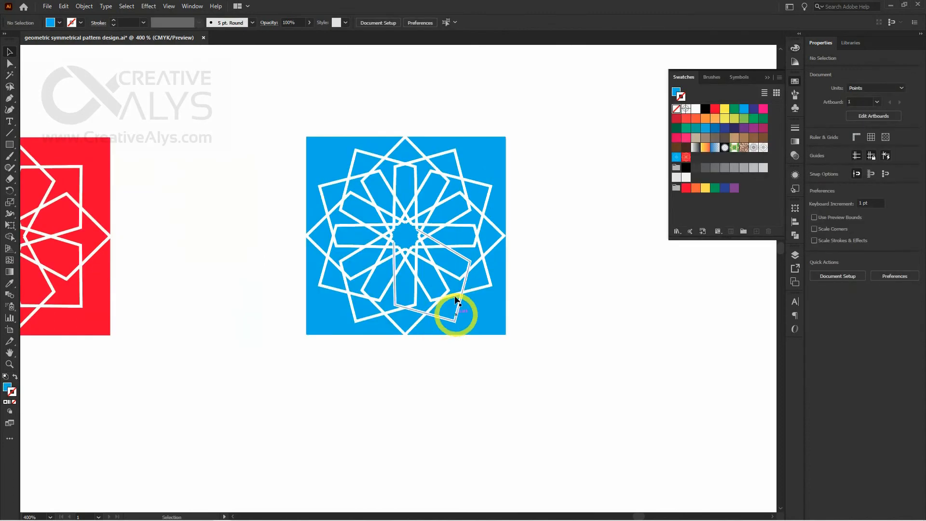
Ungroup the copied blue star tile and its twelve-diamond motif into separate paths
click(442, 267)
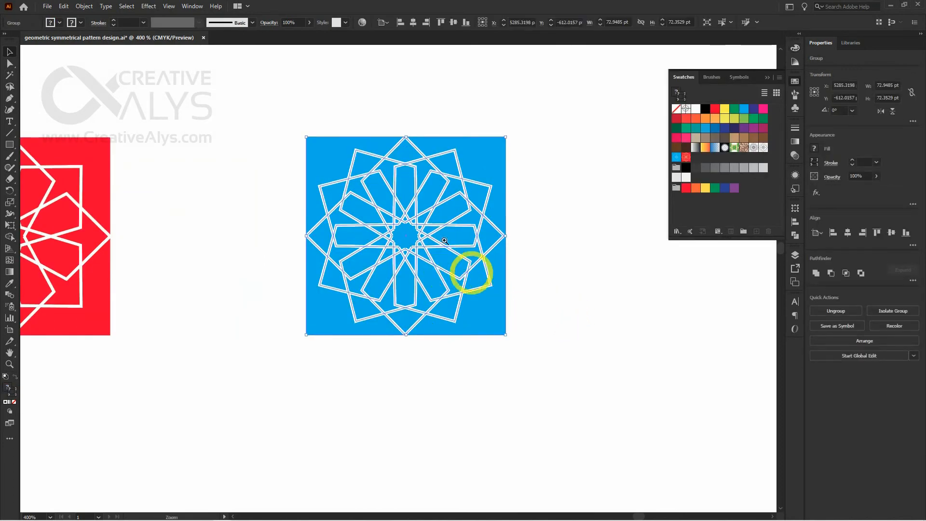
scroll(430, 231, up, 1)
drag(511, 332, 552, 322)
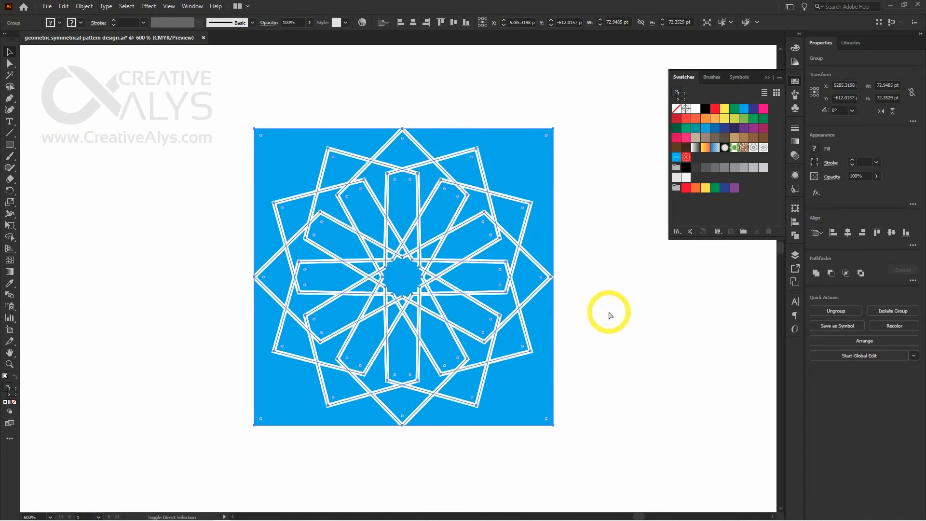
click(609, 310)
click(523, 254)
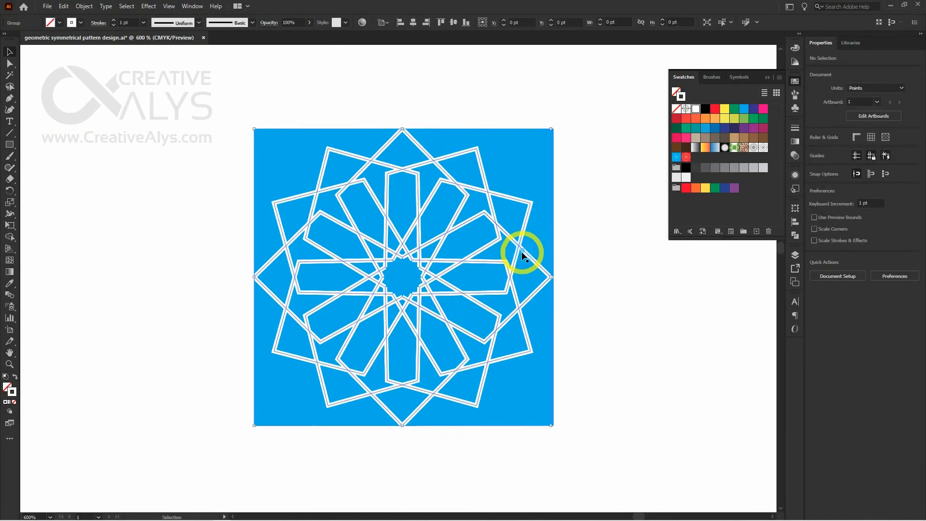
right_click(409, 140)
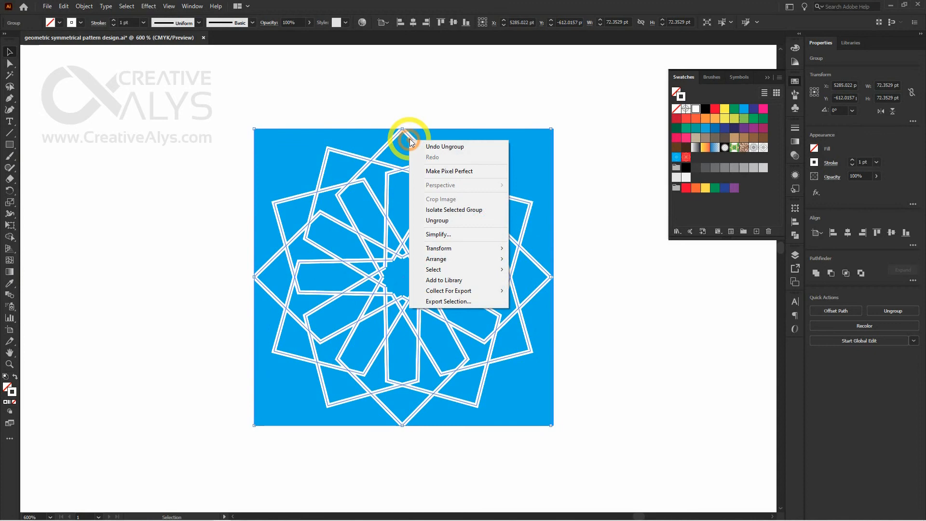
click(437, 220)
click(555, 228)
click(521, 225)
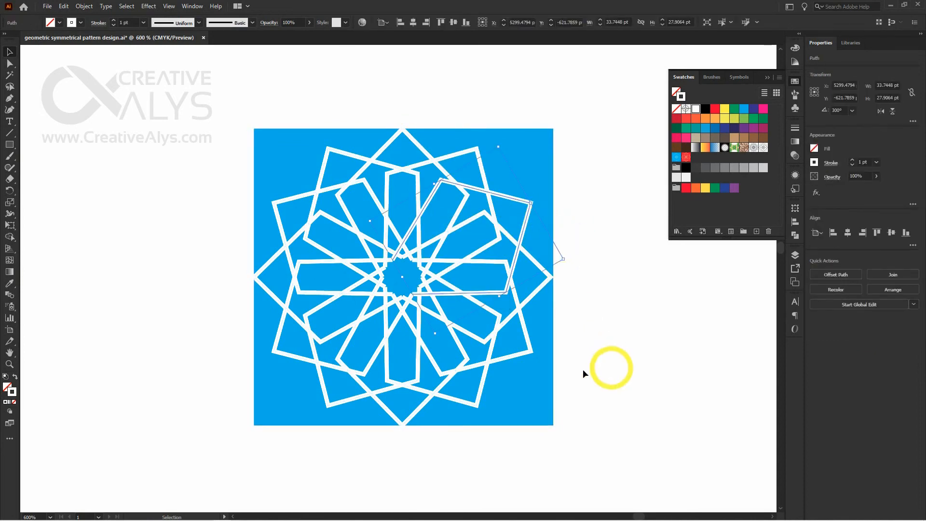
Lock the blue square, select all the white star paths and expand them with Fill and Stroke enabled
click(531, 394)
key(ctrl+2)
drag(568, 410, 232, 144)
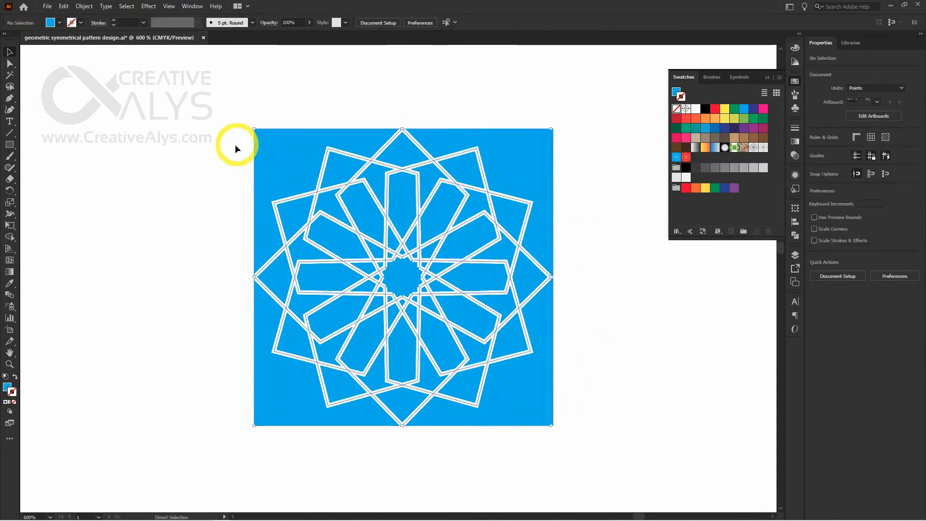
click(84, 6)
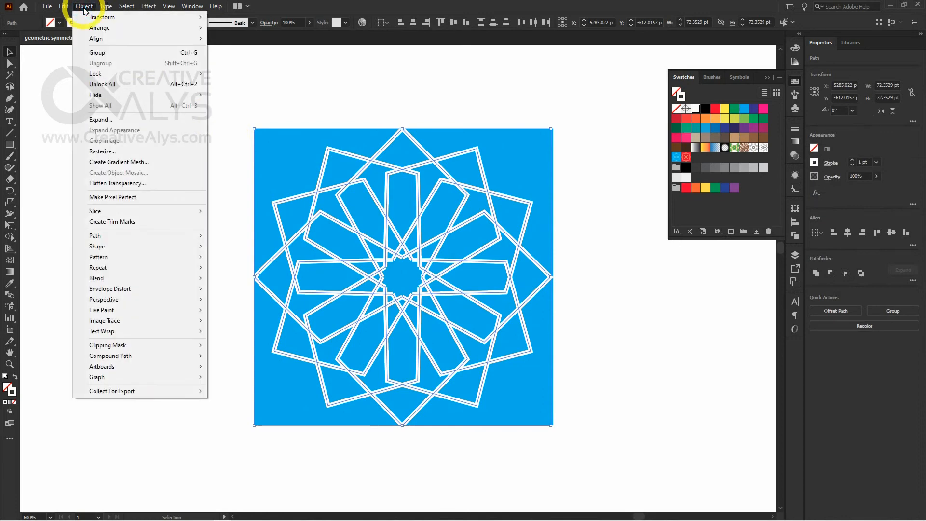
click(116, 123)
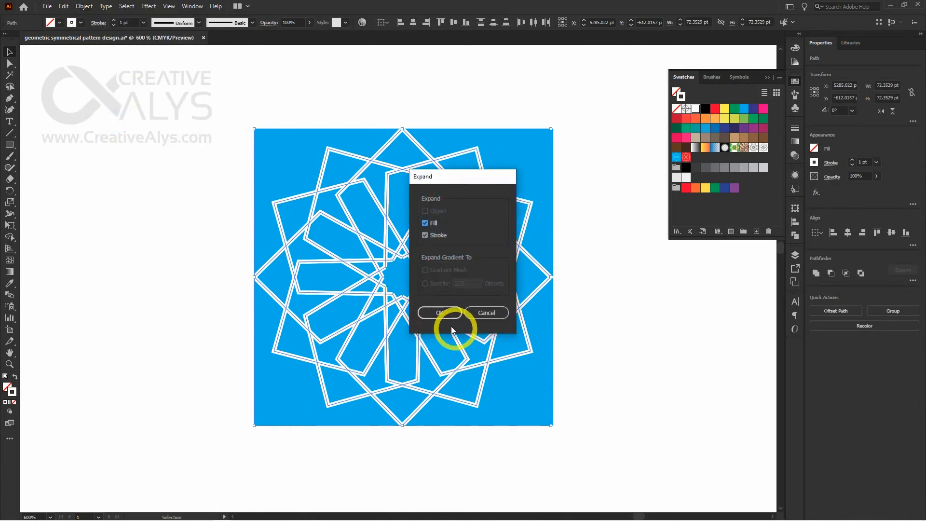
click(442, 315)
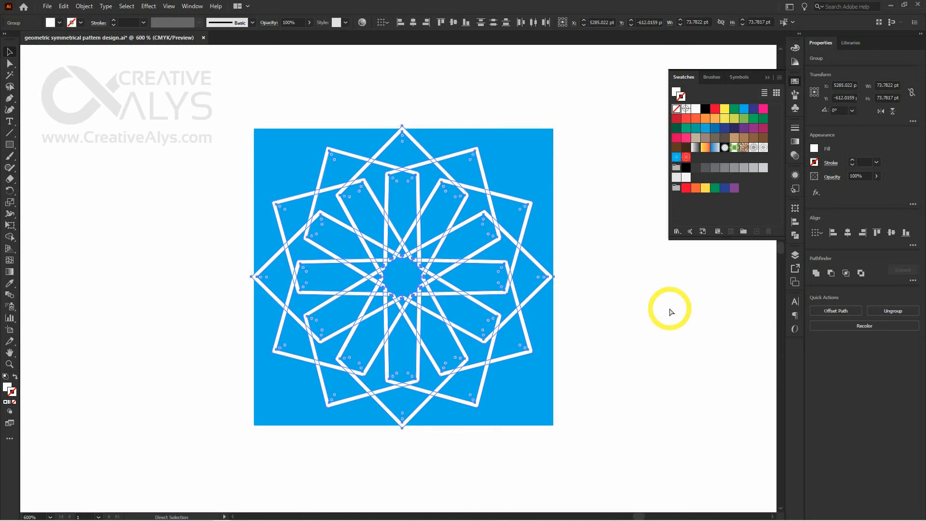
Group the expanded white star and align it with the blue square by horizontal and vertical centers
key(ctrl+g)
shift+click(530, 167)
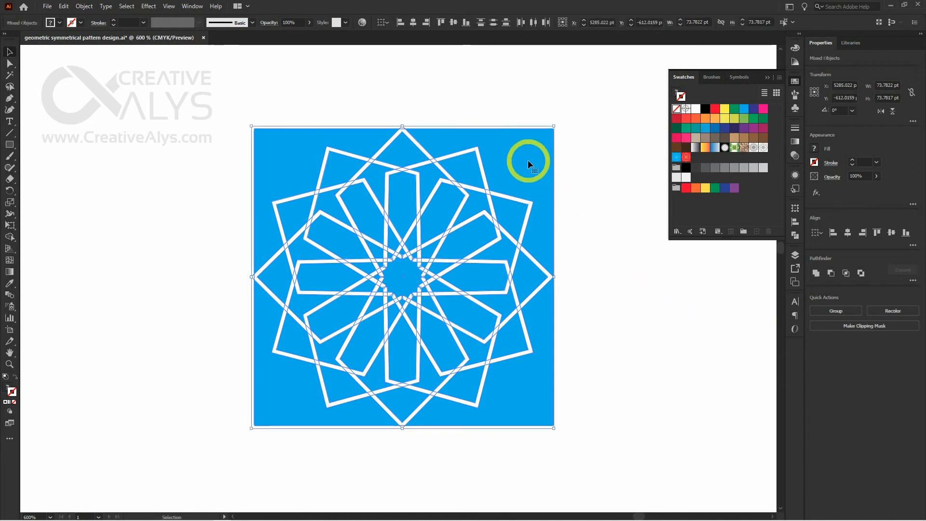
click(848, 233)
click(891, 233)
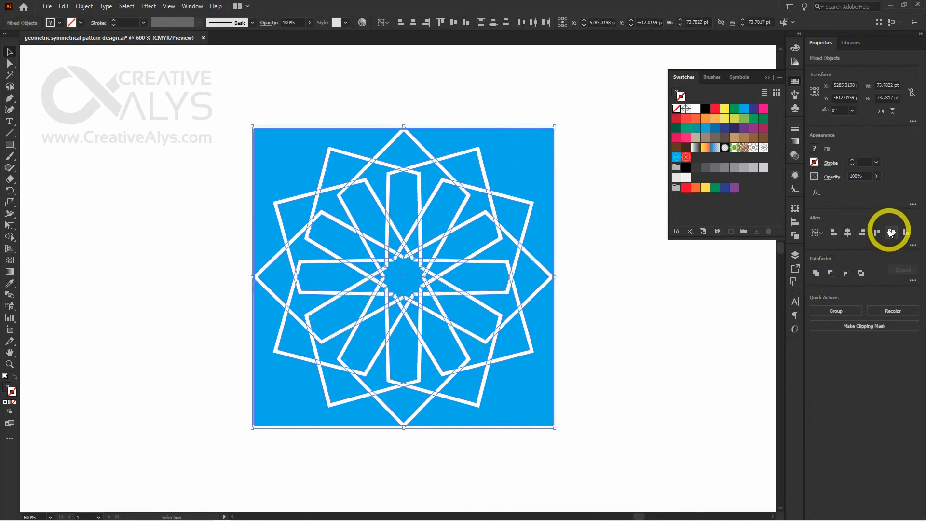
click(624, 320)
Widen the blue square to 73.78 pt so both sides meet the star's outermost side points, working in outline view
click(555, 276)
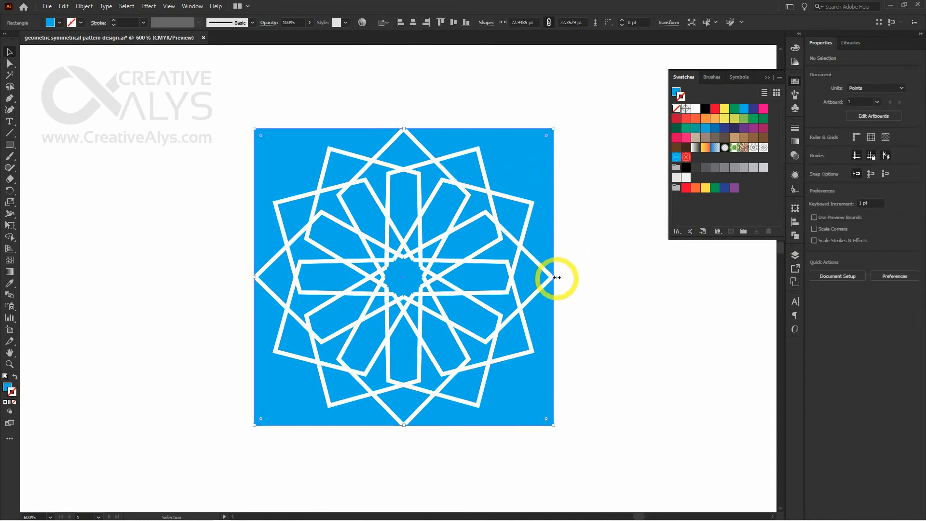
drag(554, 276, 557, 276)
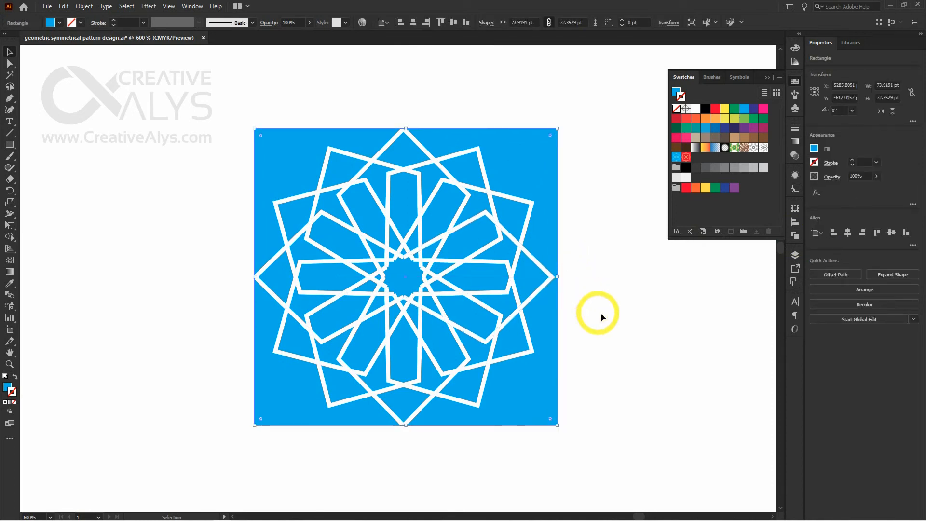
key(ctrl+y)
ctrl+click(533, 304)
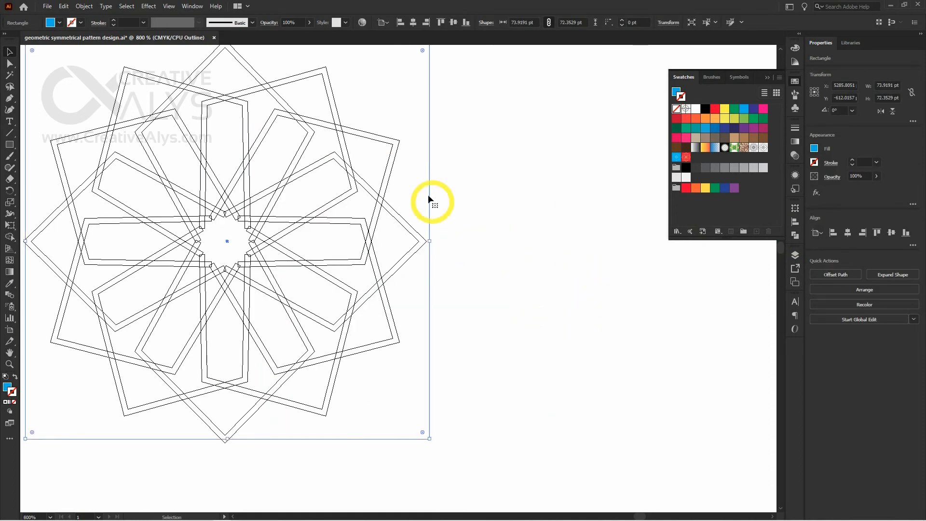
drag(428, 240, 427, 241)
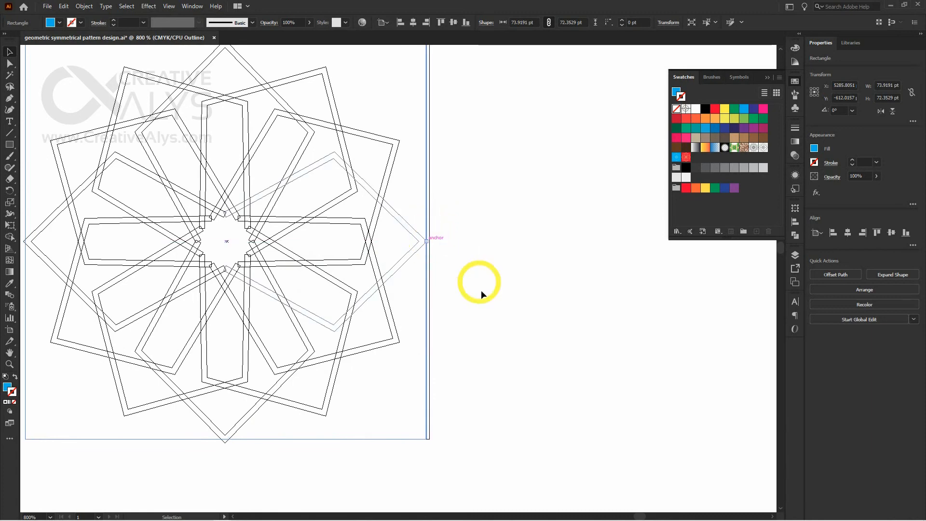
click(448, 312)
drag(337, 279, 616, 283)
click(283, 204)
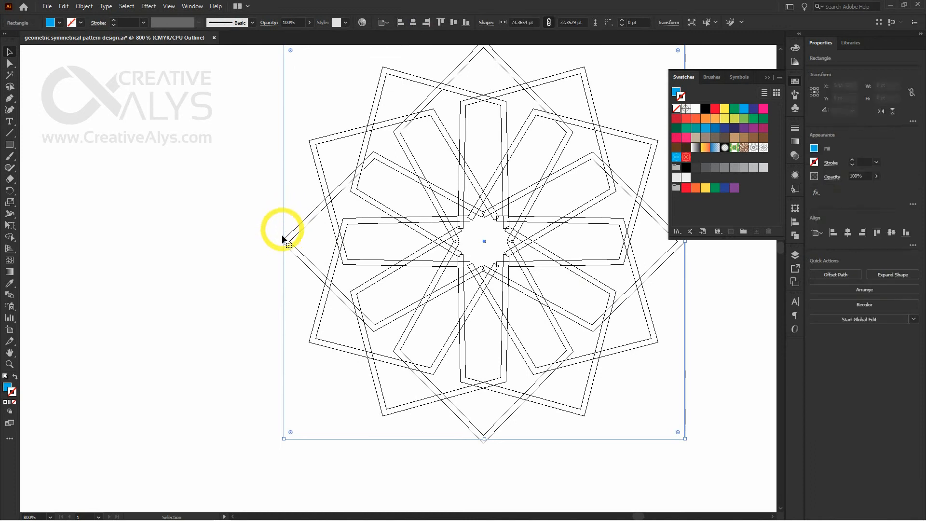
drag(283, 241, 281, 241)
click(234, 227)
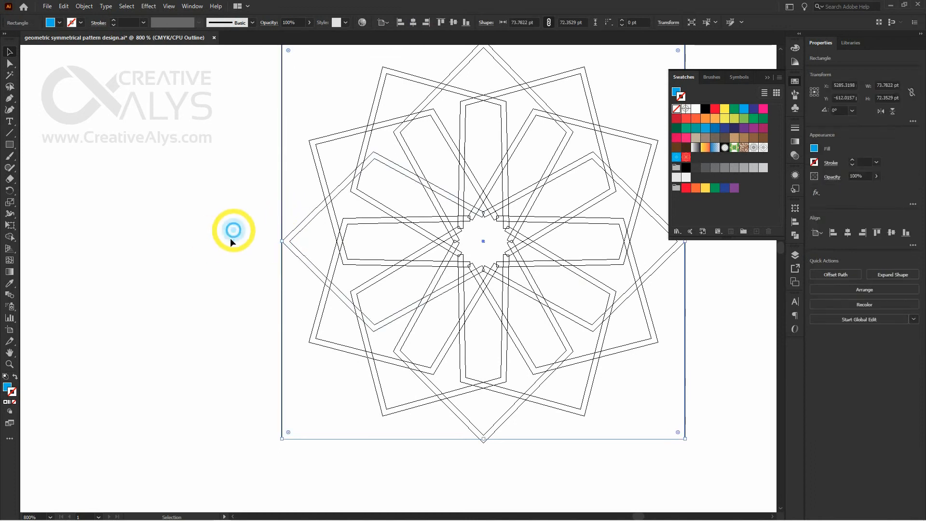
Extend the blue square's height to 73.78 pt to meet the star's upper and lower points, and return to preview view
scroll(343, 337, down, 3)
click(449, 370)
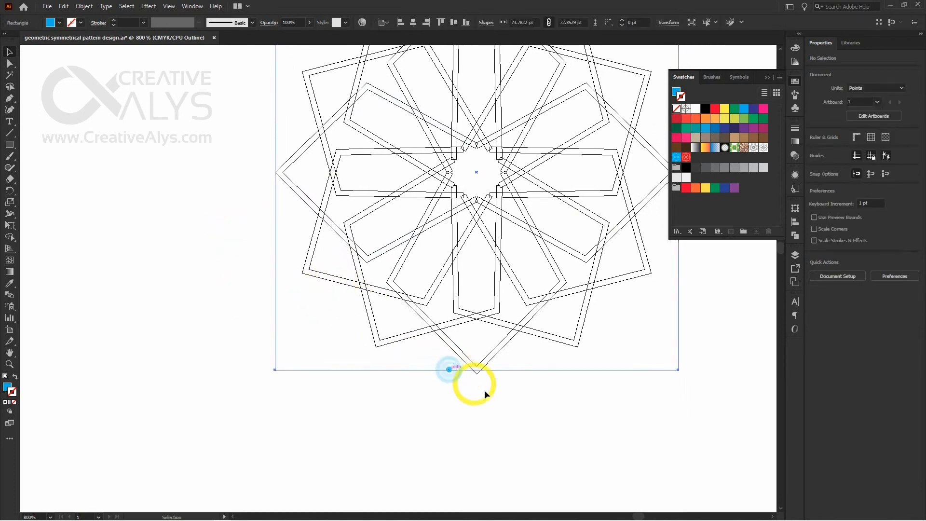
drag(476, 371, 477, 374)
drag(480, 234, 463, 404)
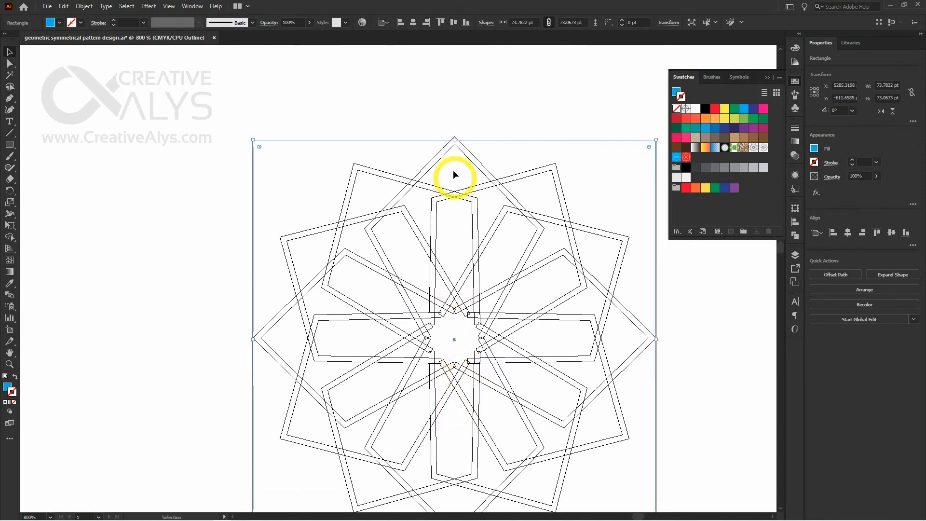
drag(454, 139, 455, 136)
key(a)
key(ctrl+y)
click(485, 125)
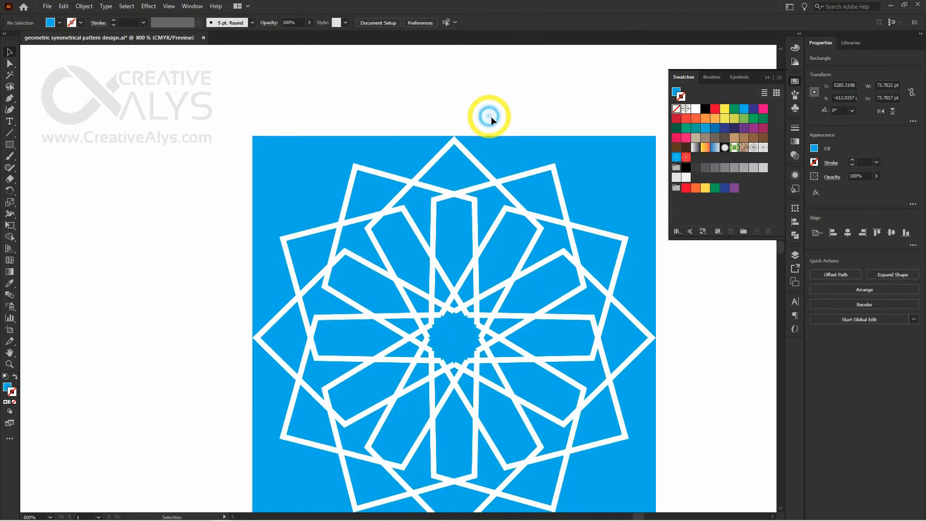
Group the blue square with its white star
drag(544, 403, 488, 303)
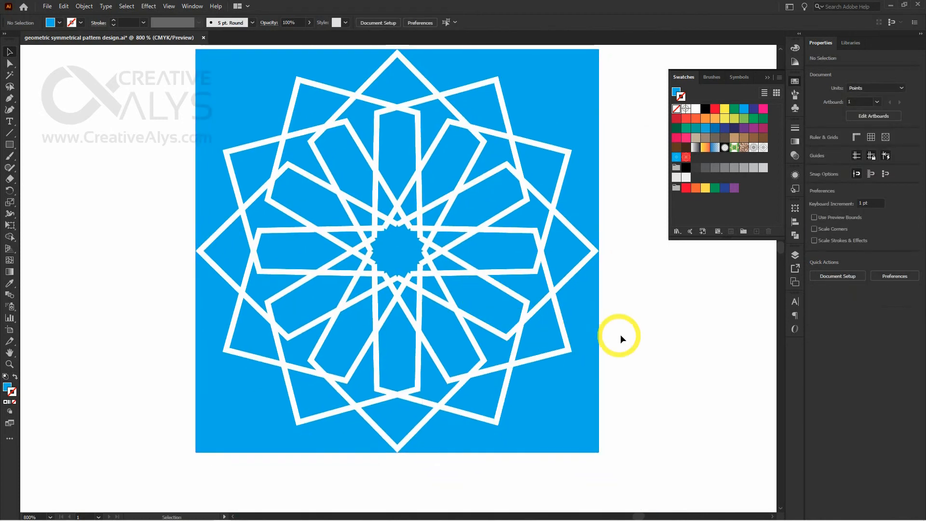
key(ctrl+minus)
drag(569, 370, 370, 178)
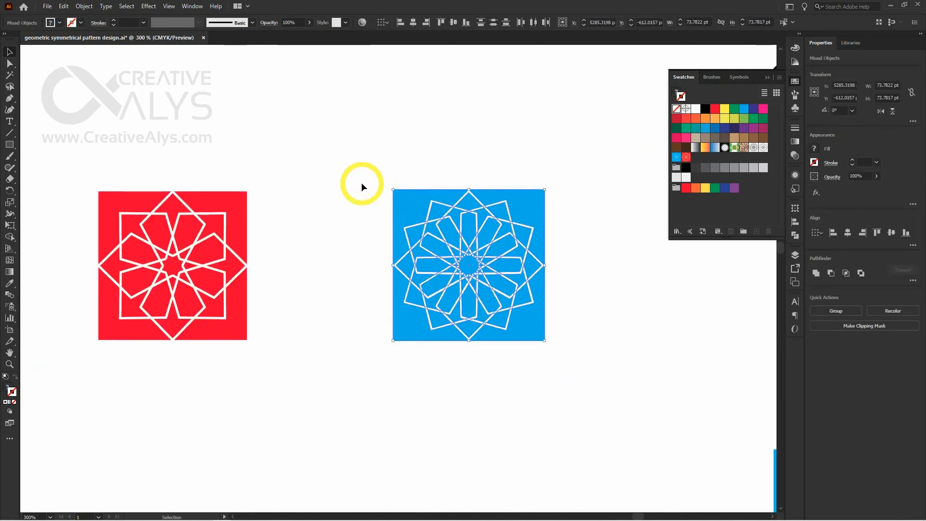
key(ctrl+g)
click(327, 207)
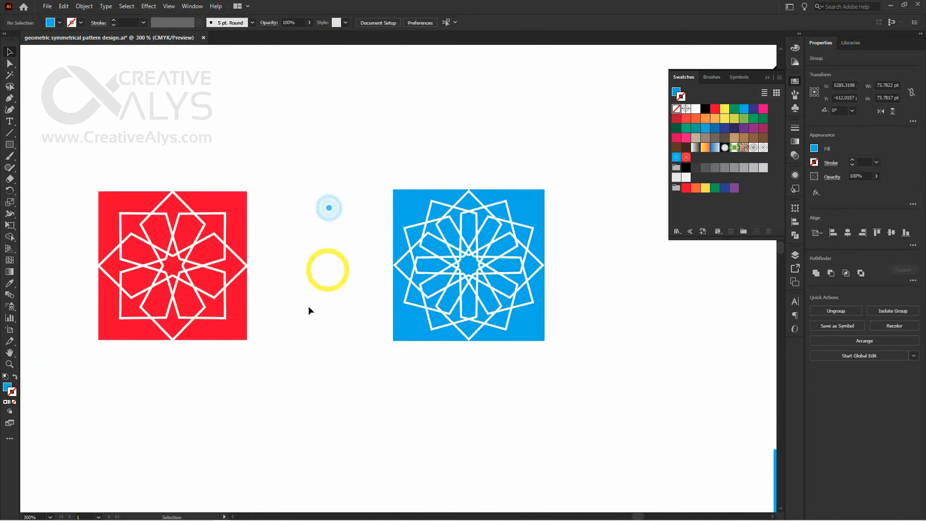
Ungroup the red tile to separate the square from its white eight-kite motif
drag(318, 309, 430, 305)
click(360, 240)
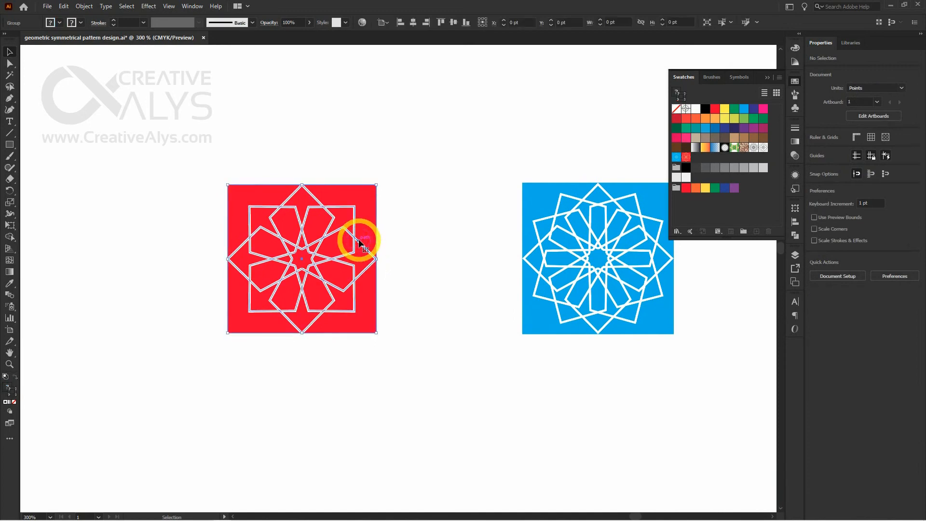
right_click(359, 239)
click(398, 319)
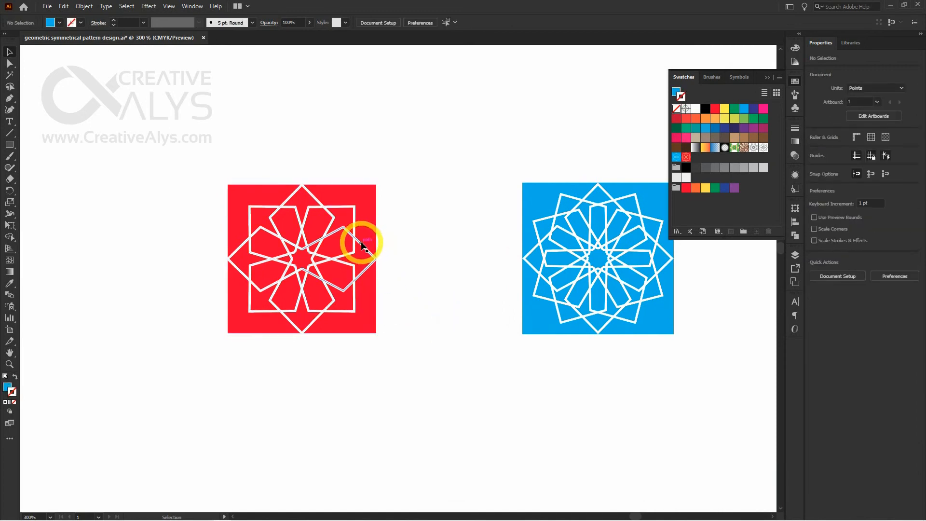
drag(358, 243, 411, 220)
key(ctrl+z)
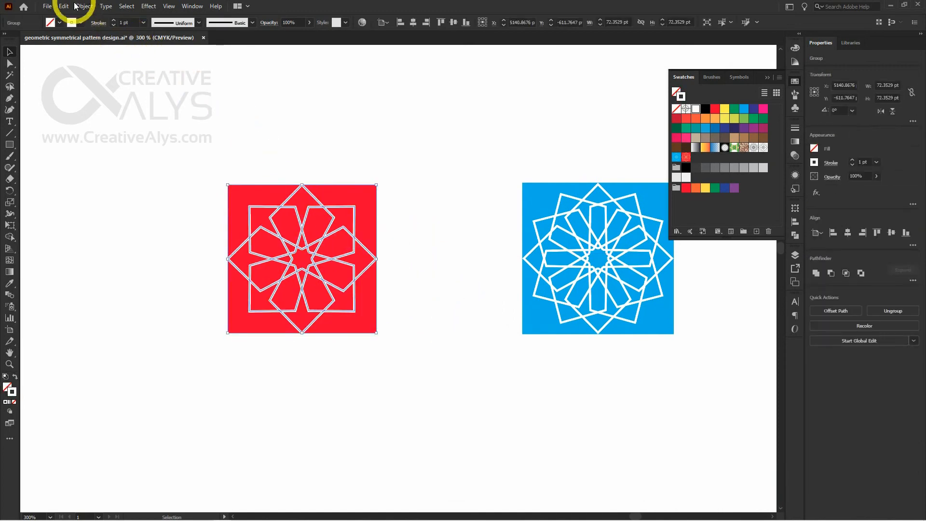
Expand the white eight-kite motif on the red square with Fill and Stroke enabled
click(84, 6)
click(113, 119)
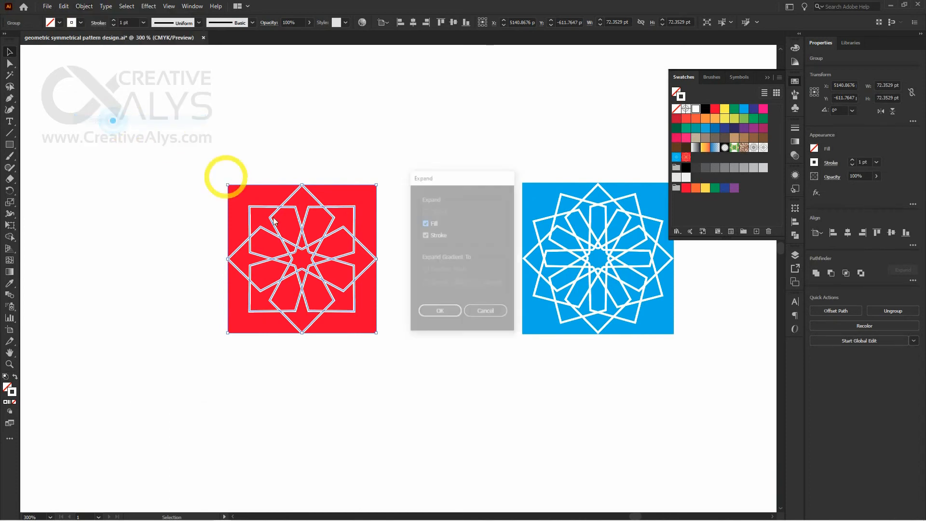
click(436, 310)
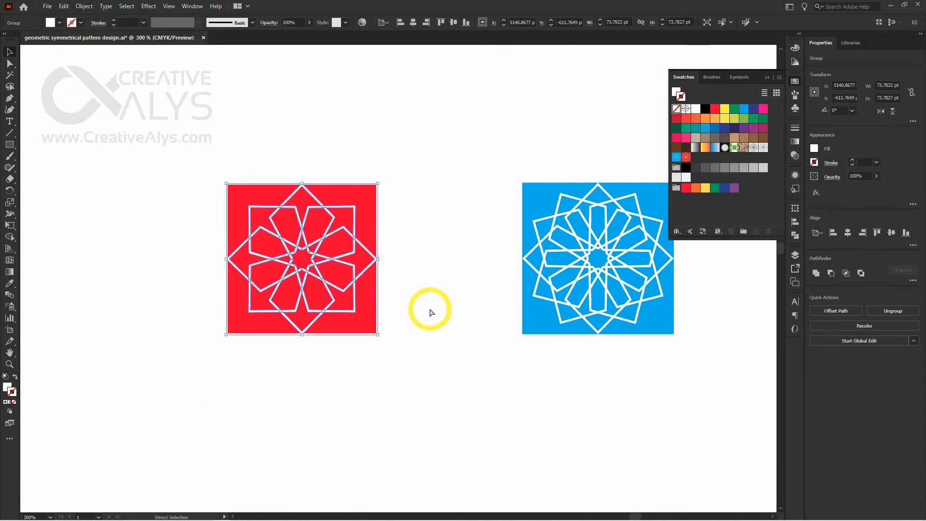
click(428, 308)
Widen the red square to 73.78 pt so both sides meet the motif's outermost side points, working in outline view
ctrl+click(326, 259)
click(459, 207)
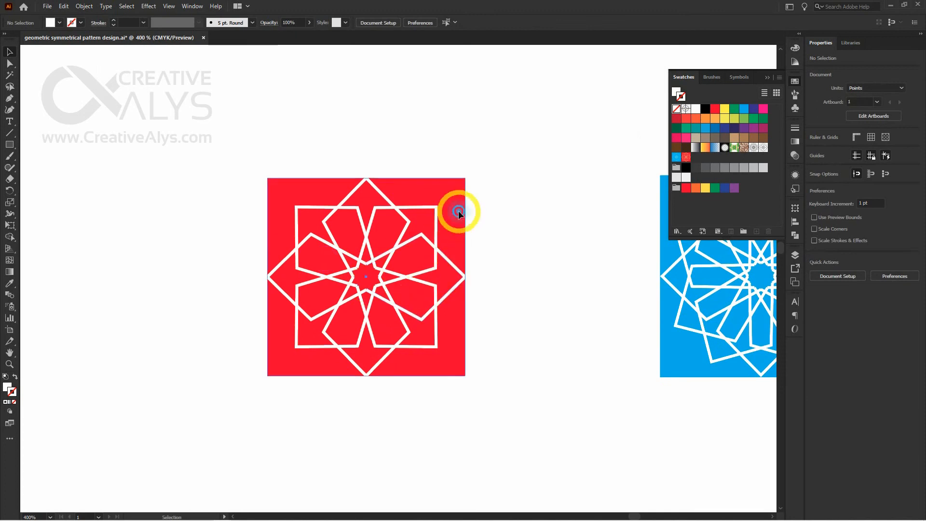
ctrl+click(459, 284)
key(ctrl+y)
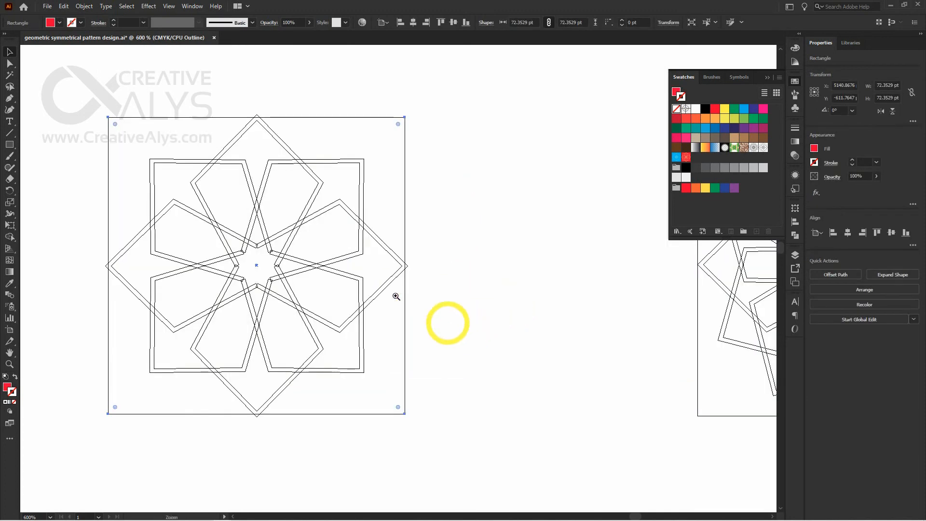
ctrl+click(394, 295)
drag(408, 239, 411, 238)
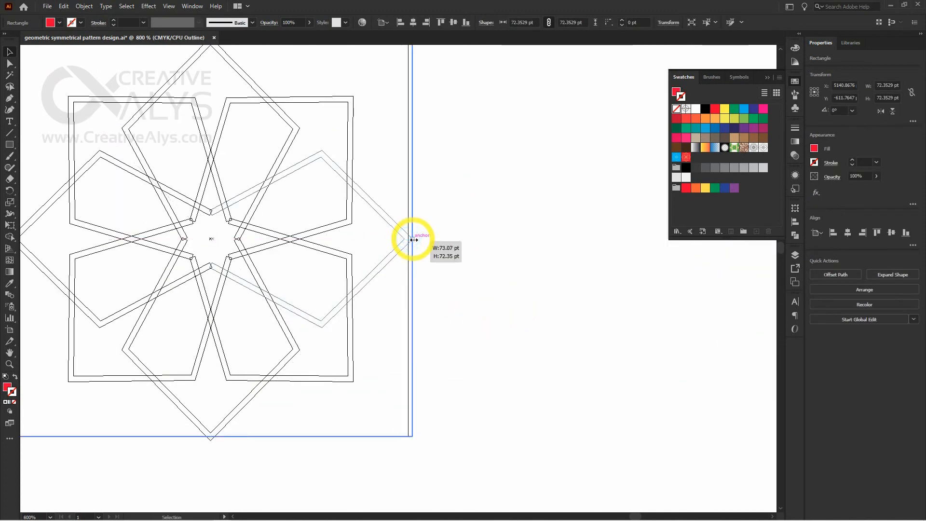
drag(343, 300, 476, 300)
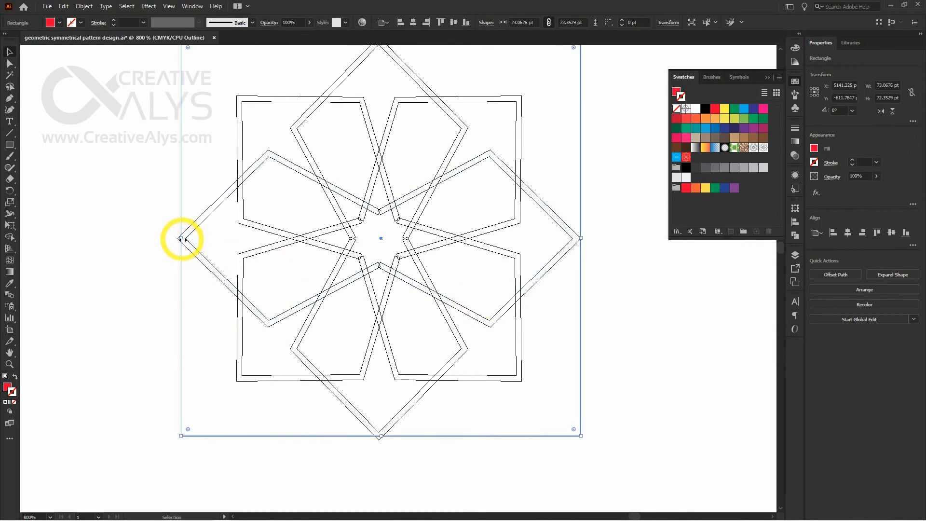
drag(182, 240, 177, 240)
Extend the red square's height to 73.78 pt to meet the motif's upper and lower points, and return to preview view
drag(379, 437, 379, 439)
drag(407, 271, 411, 362)
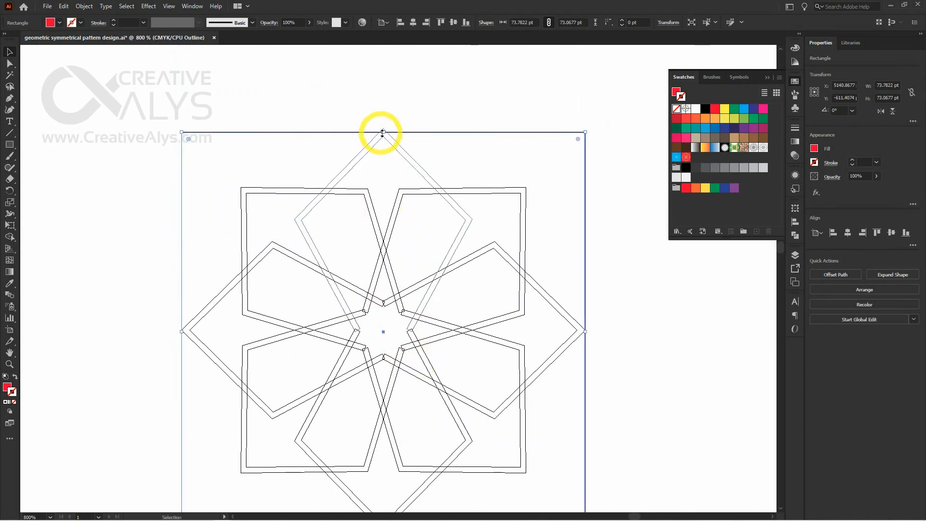
drag(384, 131, 385, 128)
key(ctrl+y)
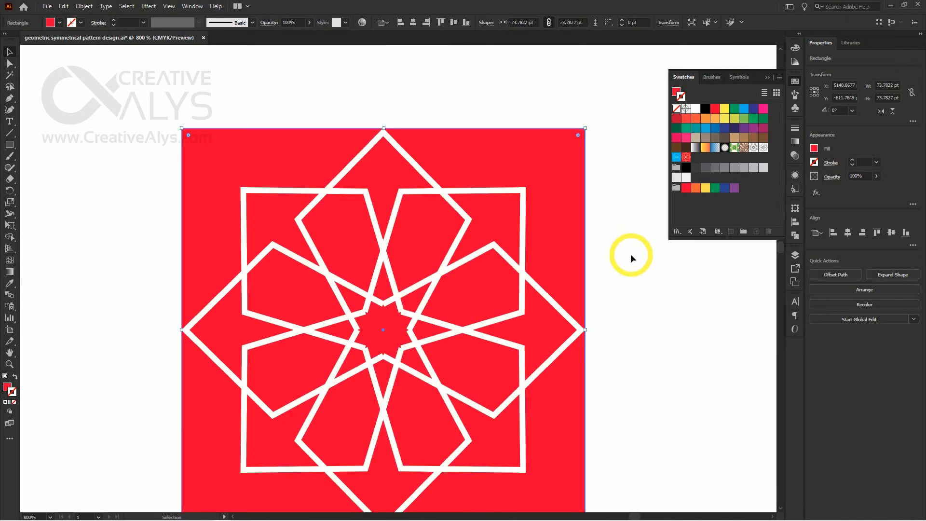
click(630, 254)
Replace the old blue and red pattern swatches with new ones made from the resized blue and red star tiles
key(ctrl+minus)
key(ctrl+minus)
key(ctrl+minus)
key(ctrl+minus)
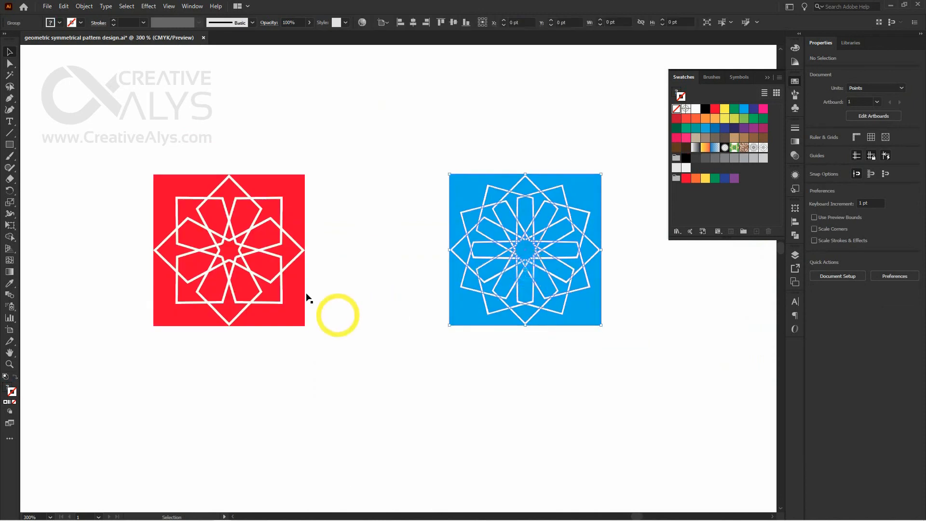
drag(268, 265, 190, 254)
key(ctrl+z)
drag(505, 282, 710, 206)
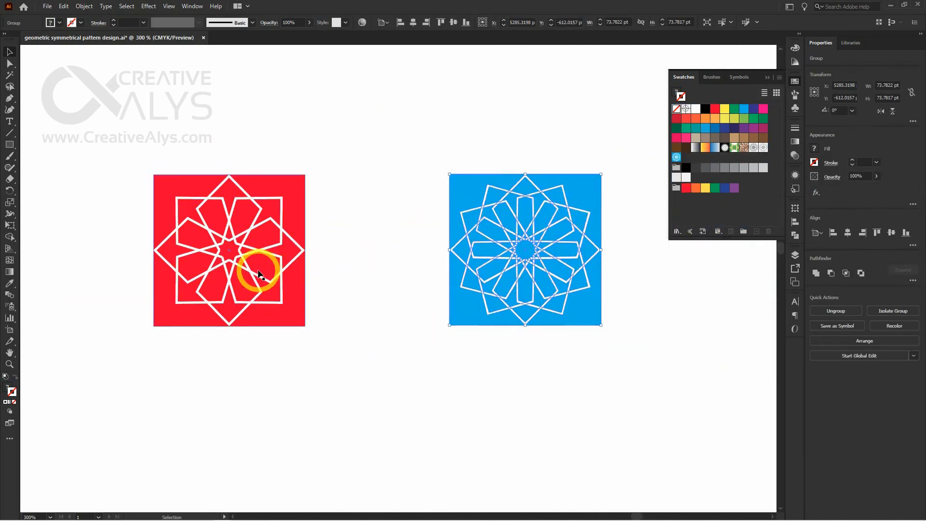
drag(258, 269, 716, 213)
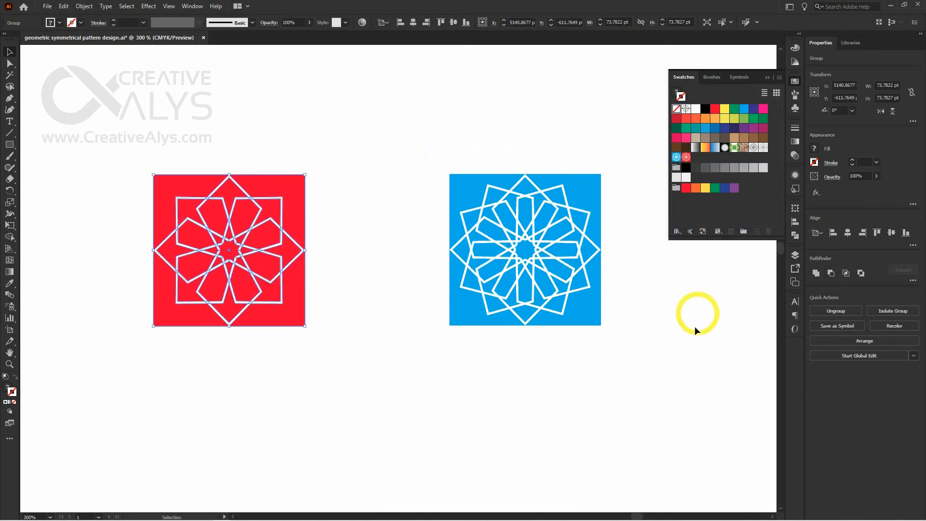
click(674, 352)
Duplicate both large squares filled with the black star patterns and place the copies directly below the originals
key(ctrl+minus)
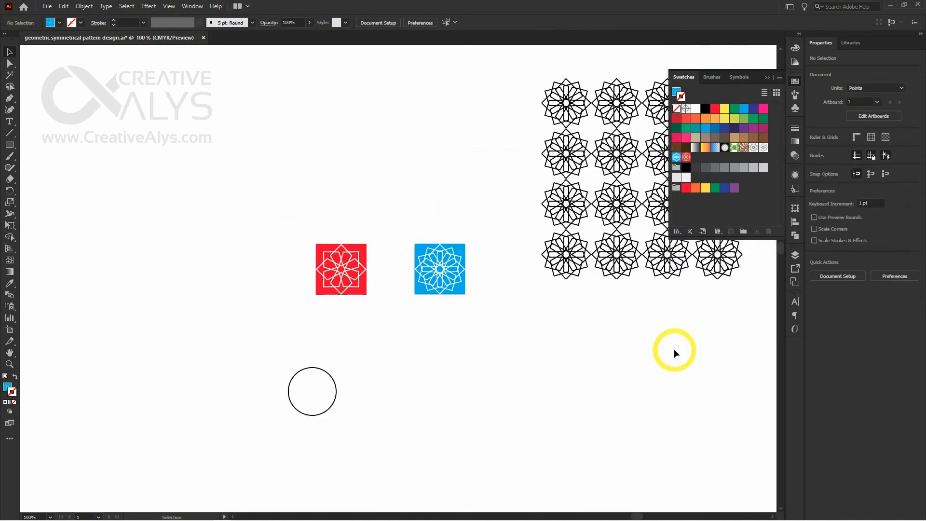
drag(668, 337, 334, 331)
click(503, 223)
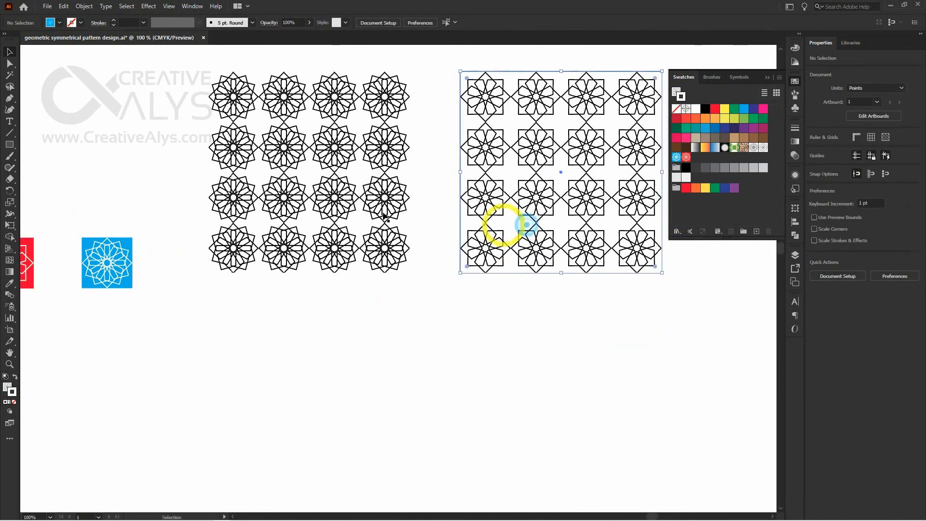
shift+click(340, 206)
drag(532, 198, 529, 397)
drag(676, 383, 696, 319)
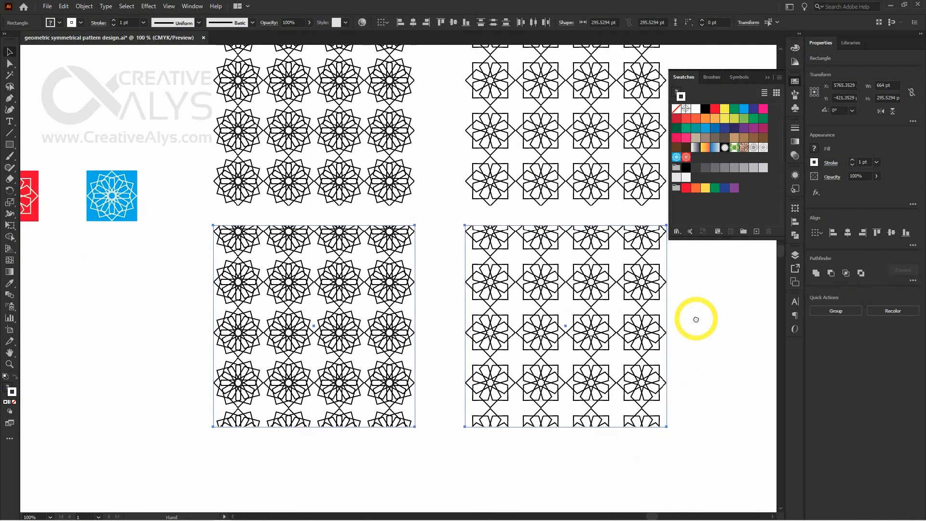
click(708, 333)
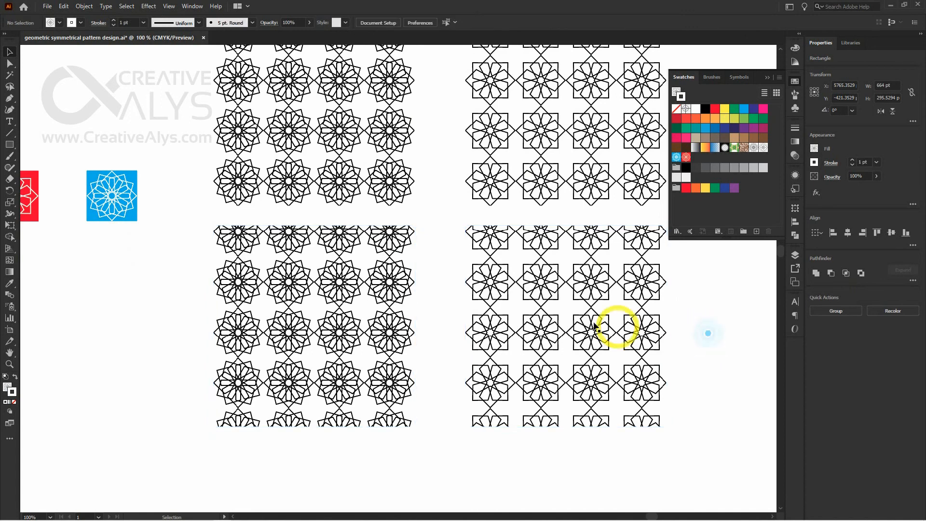
Fill the copied square with the eight-kite pattern with the new red pattern swatch
click(622, 316)
click(687, 158)
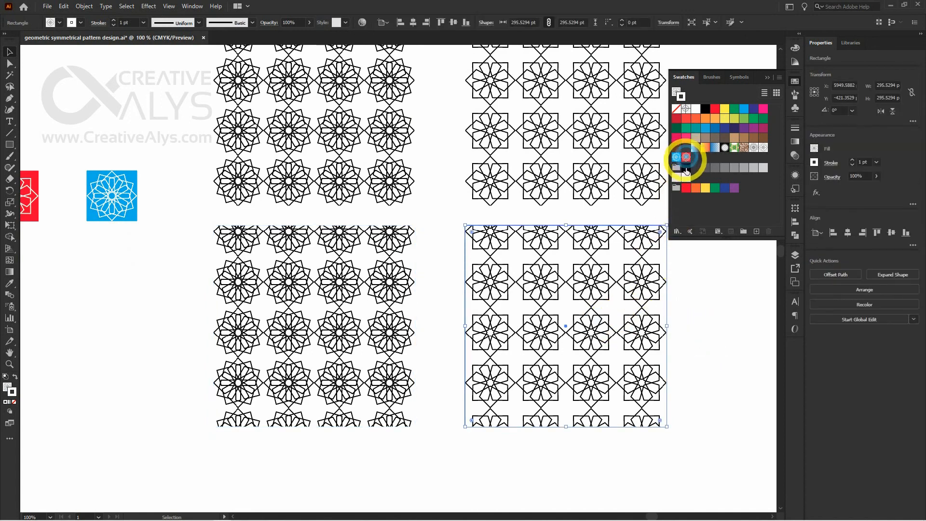
key(ctrl+z)
key(x)
click(686, 158)
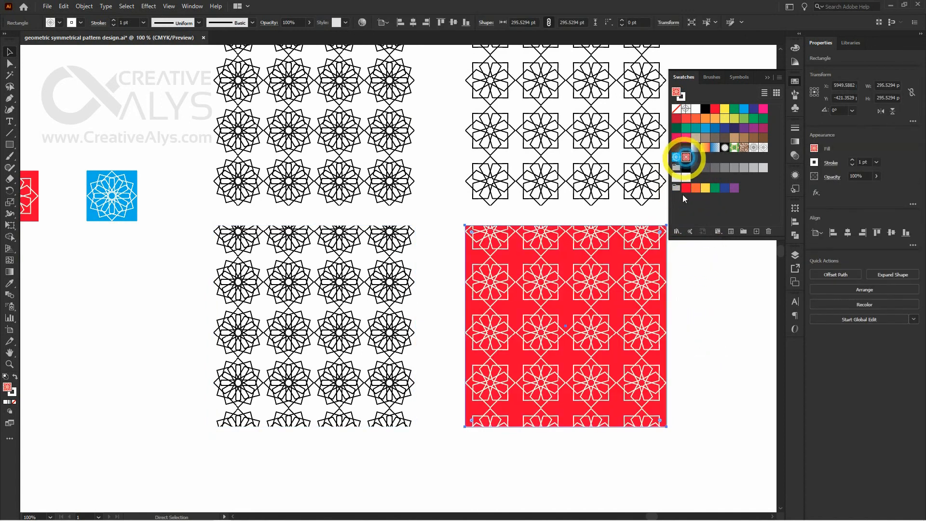
click(714, 337)
Fill the copied square with the twelve-diamond pattern with the new blue pattern swatch
key(v)
click(376, 316)
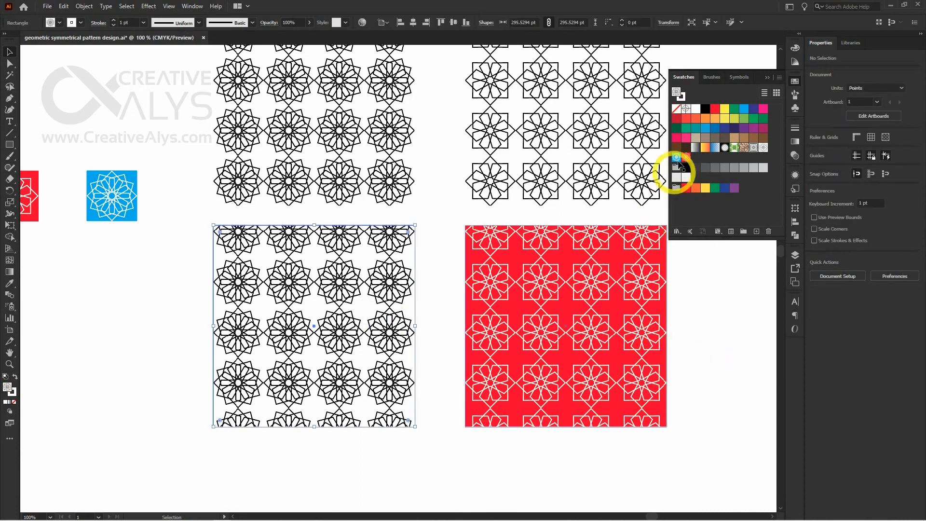
click(677, 158)
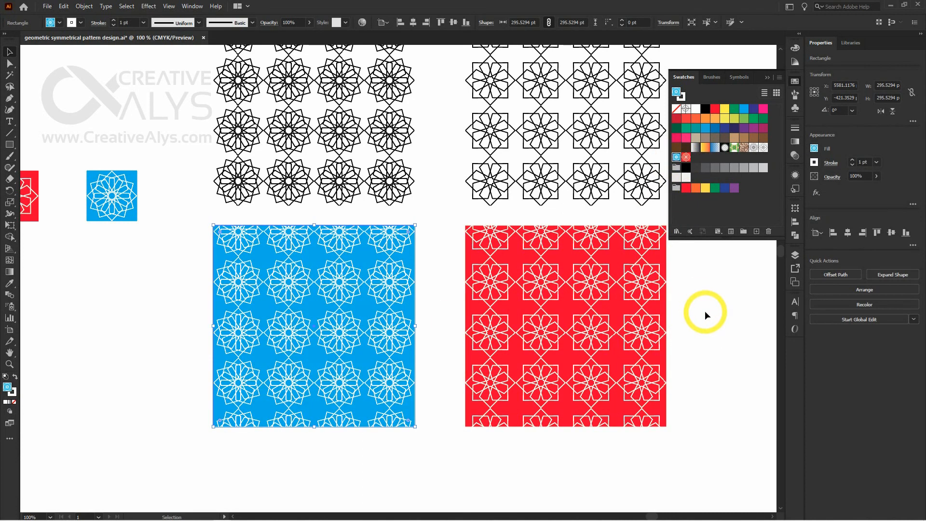
Remove the stroke from both the blue and the red patterned squares
click(677, 108)
click(634, 269)
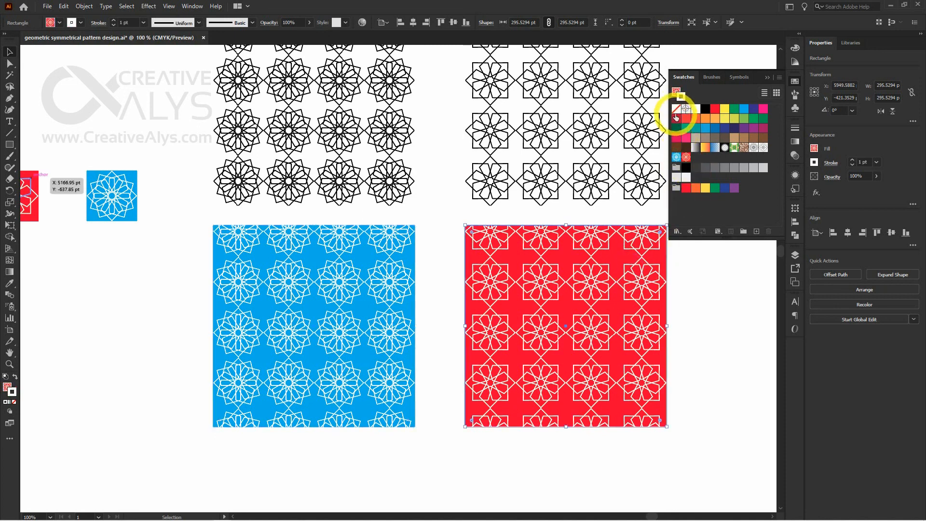
click(677, 108)
click(695, 346)
Move the blue and red patterned squares down together until their edges frame only whole motifs
click(575, 341)
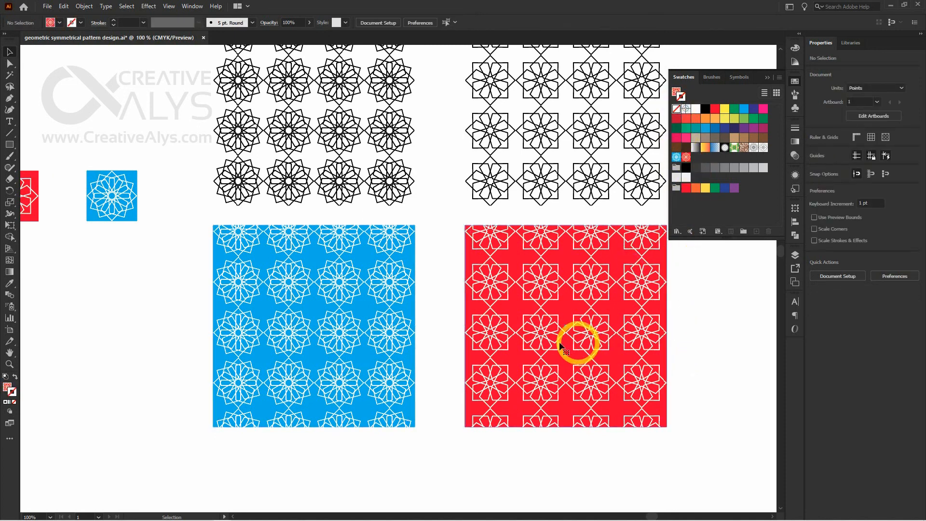
shift+click(345, 327)
click(543, 304)
drag(543, 303, 542, 337)
click(730, 361)
Hide the panels and examine the blue and red patterned squares at closer zoom
key(Tab)
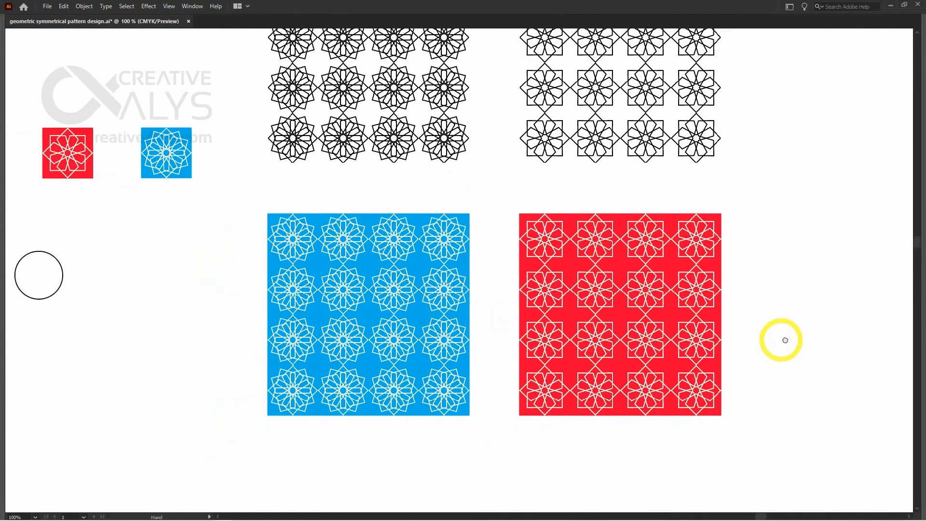
drag(785, 340, 794, 339)
ctrl+click(543, 319)
drag(553, 413, 588, 402)
drag(473, 391, 484, 403)
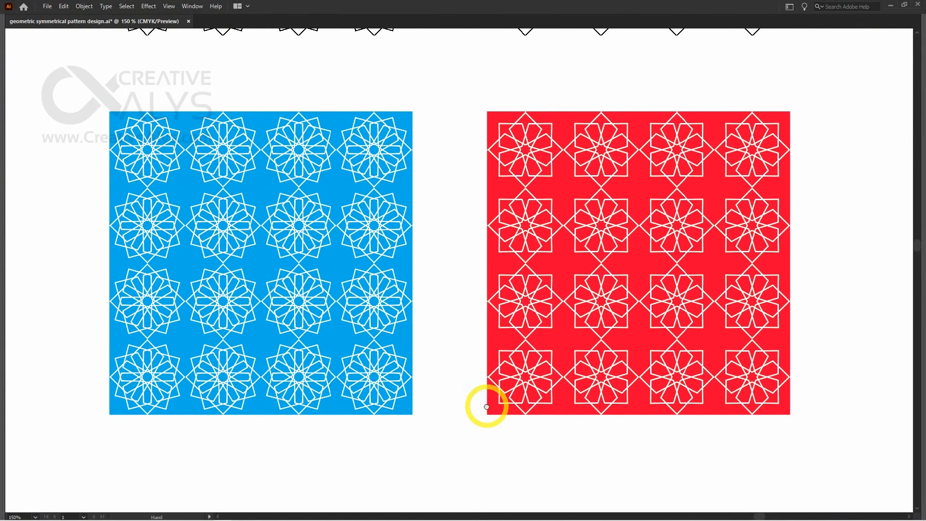